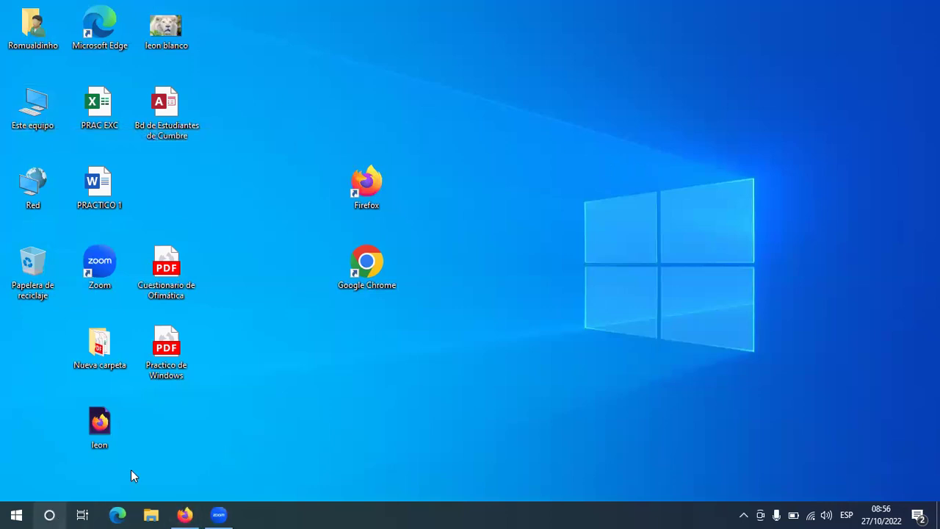
# Step: Start Access from the Windows Run prompt with the command msaccess
pyautogui.press('super+r')
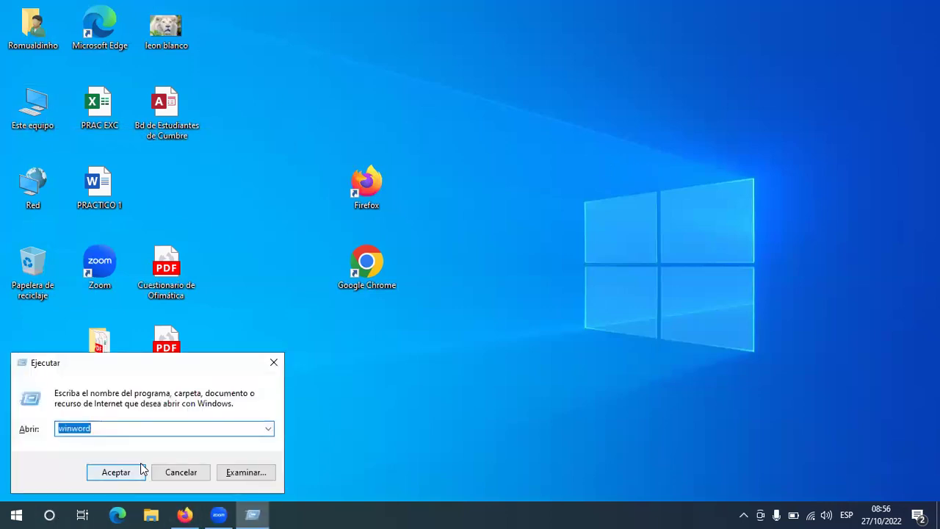
pyautogui.write('msc')
pyautogui.press('BackSpace')
pyautogui.write('access')
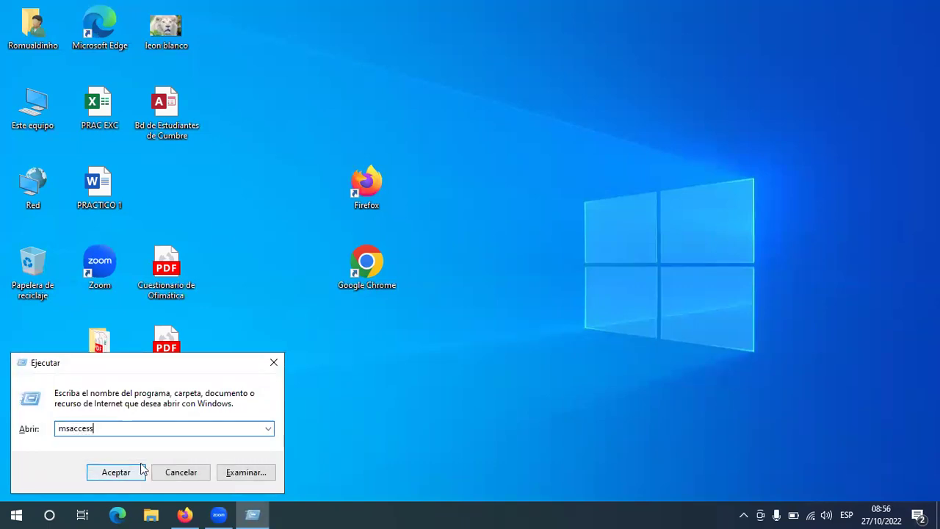
pyautogui.click(141, 466)
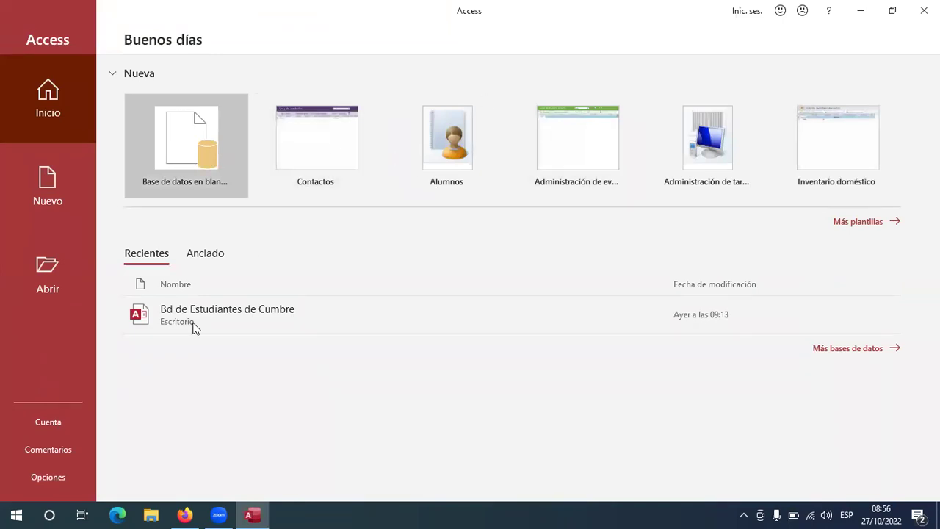
pyautogui.click(184, 151)
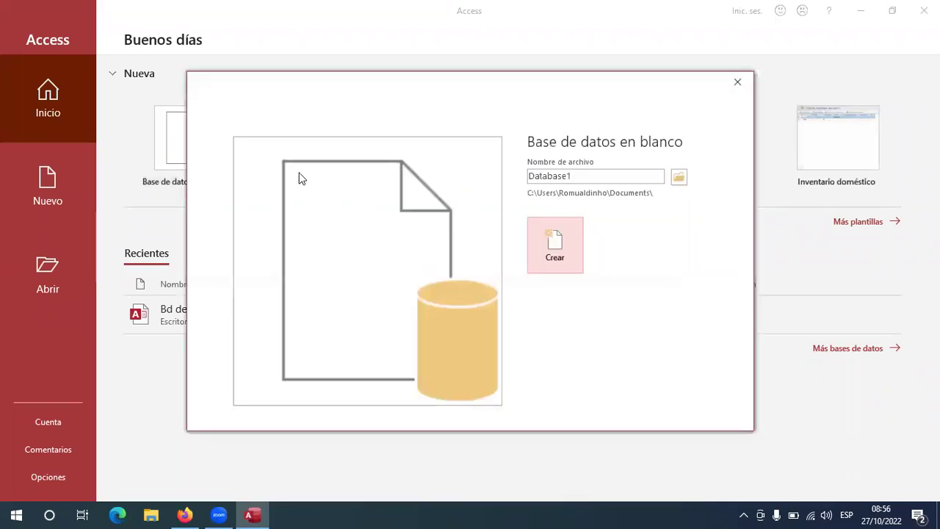
pyautogui.click(737, 82)
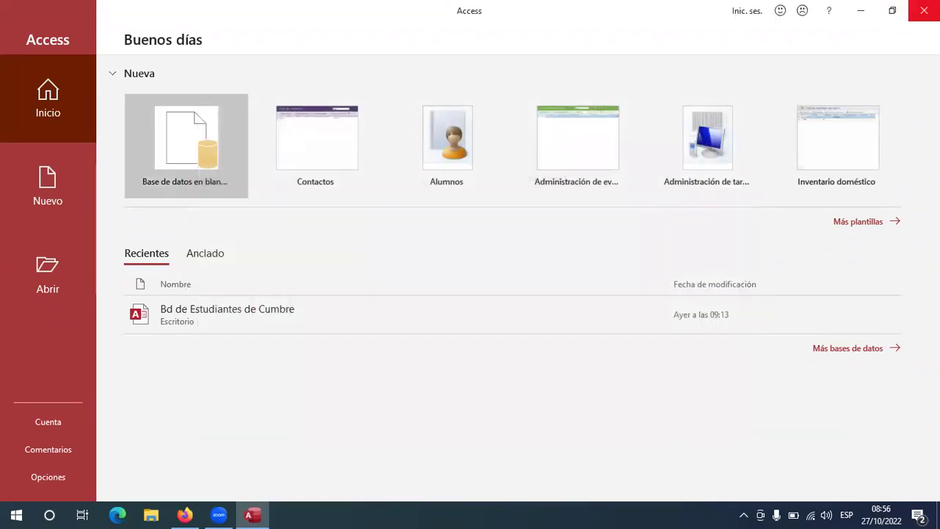
pyautogui.click(924, 10)
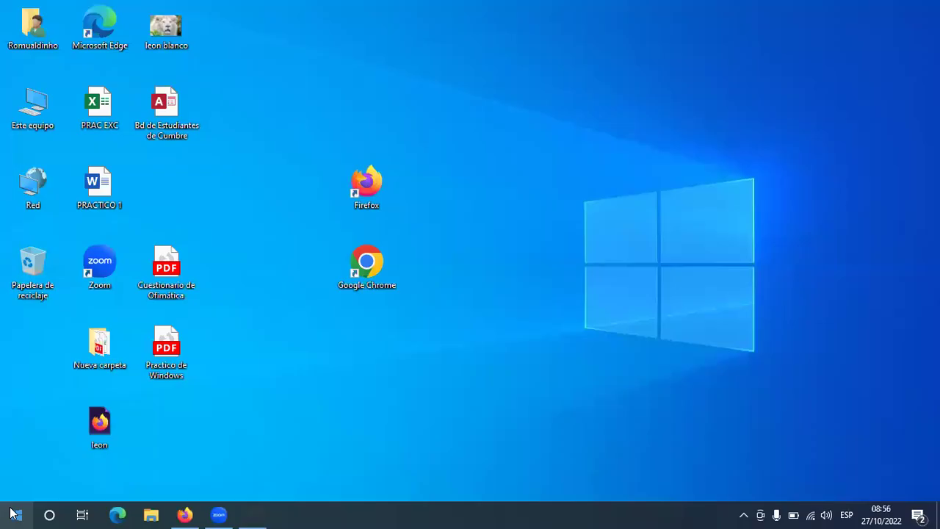
# Step: Launch Access again by running msaccess
pyautogui.click(12, 514)
pyautogui.press('super+r')
pyautogui.write('m')
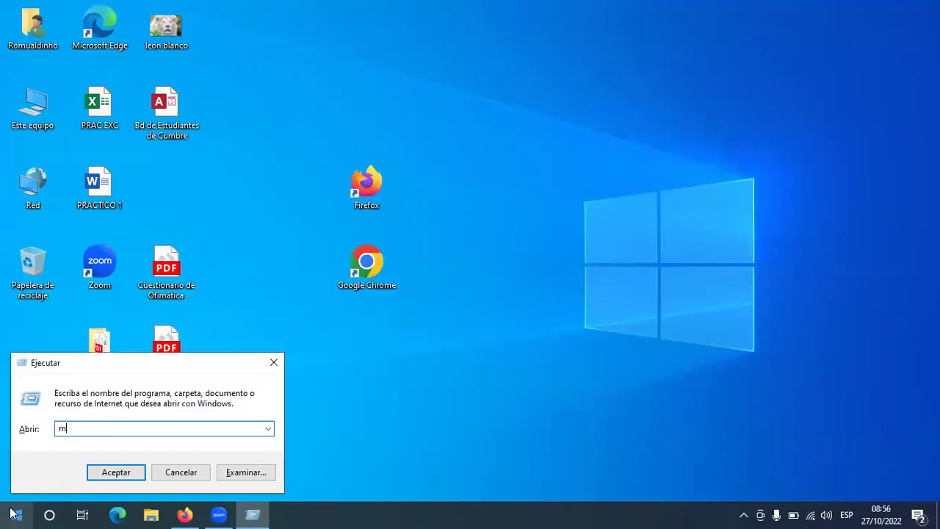
pyautogui.write('saccess')
pyautogui.press('Return')
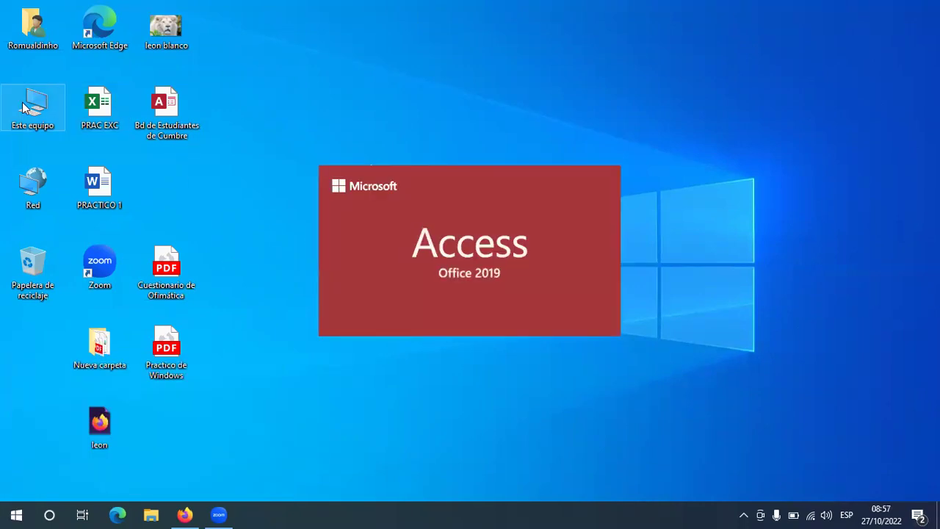
# Step: Switch to File Explorer and search Disco local (E:) for curriculum
pyautogui.doubleClick(32, 107)
pyautogui.doubleClick(507, 195)
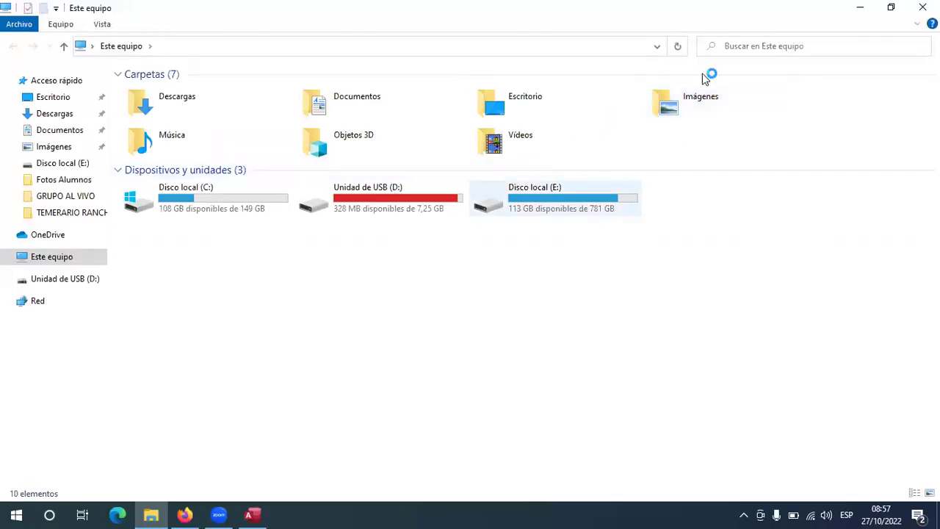
pyautogui.click(815, 47)
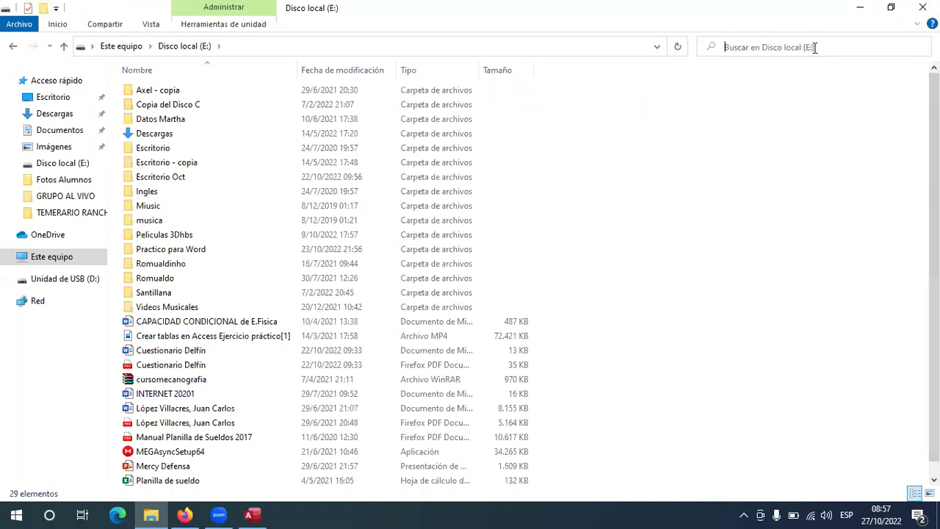
pyautogui.write('curriculum')
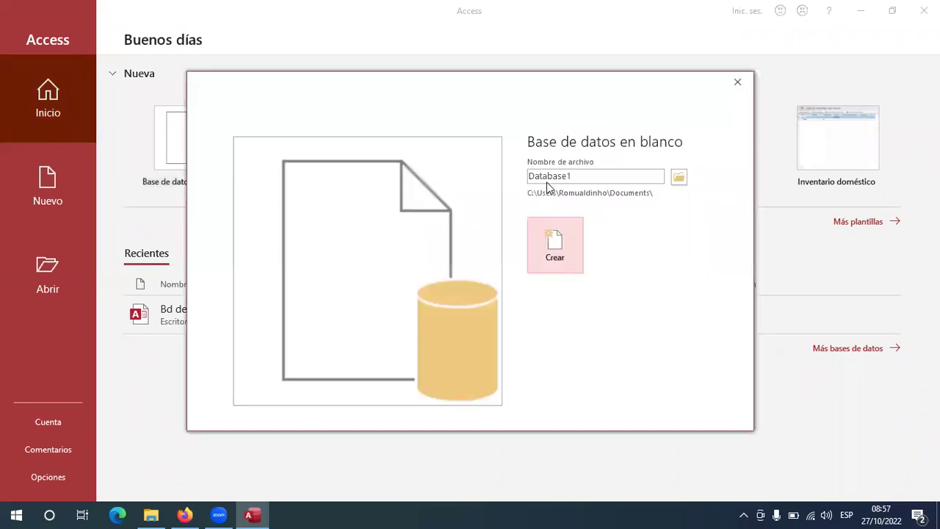
# Step: Switch back to Access and create a blank database named Curriculum in the Escritorio folder
pyautogui.click(681, 180)
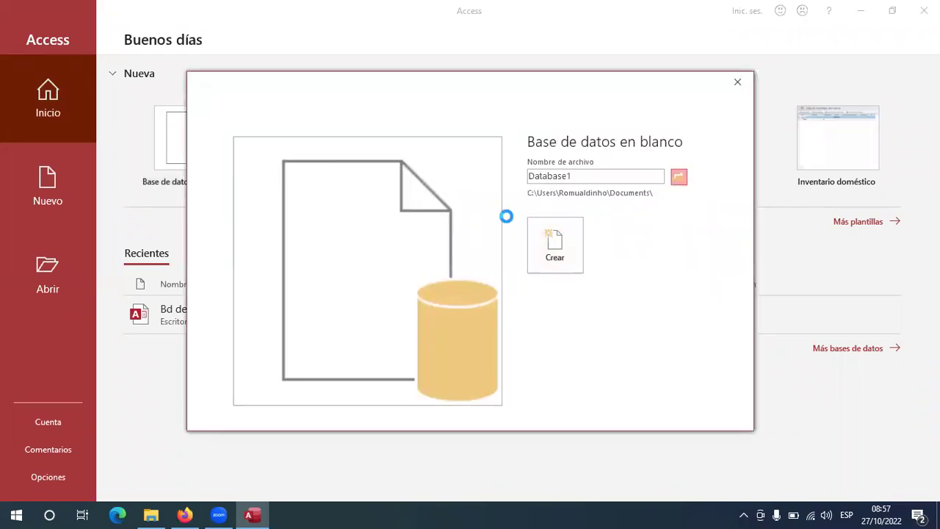
pyautogui.scroll(-1, 52, 79)
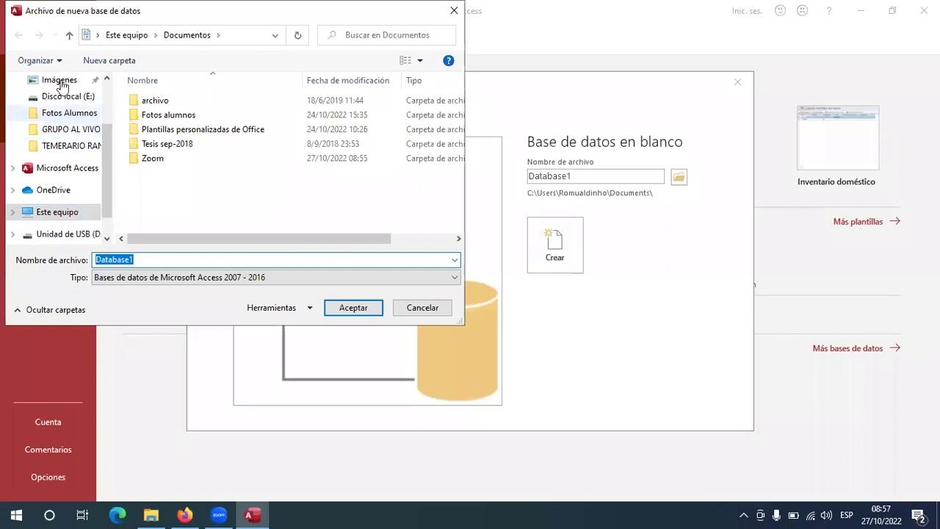
pyautogui.scroll(2, 61, 91)
pyautogui.click(56, 80)
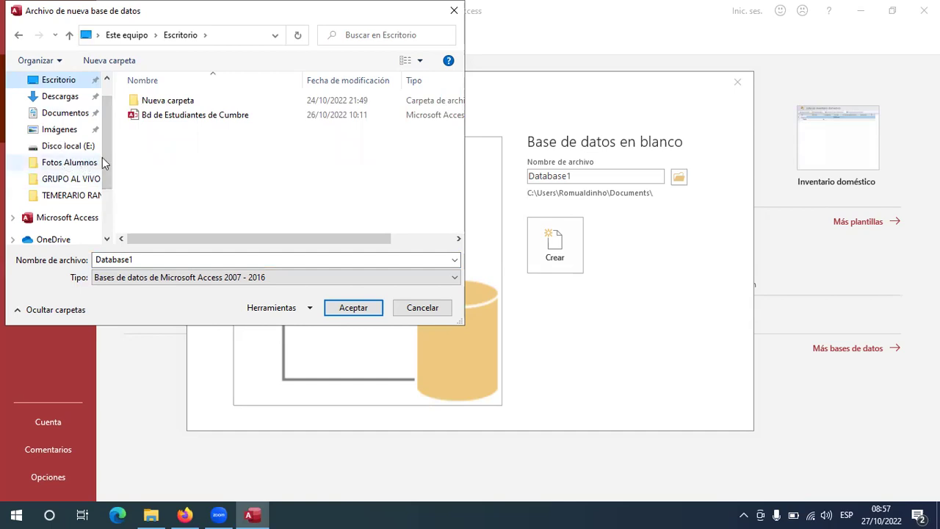
pyautogui.doubleClick(143, 257)
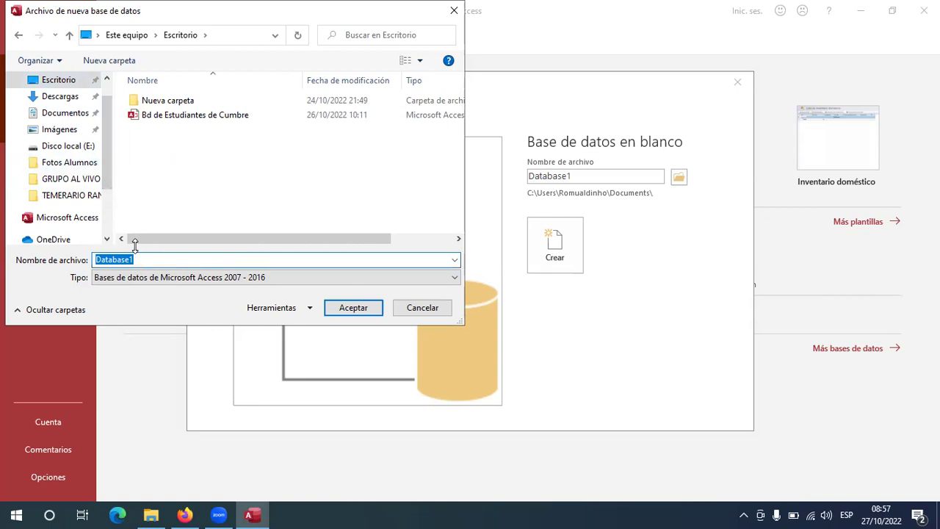
pyautogui.write('Curriculum')
pyautogui.click(354, 309)
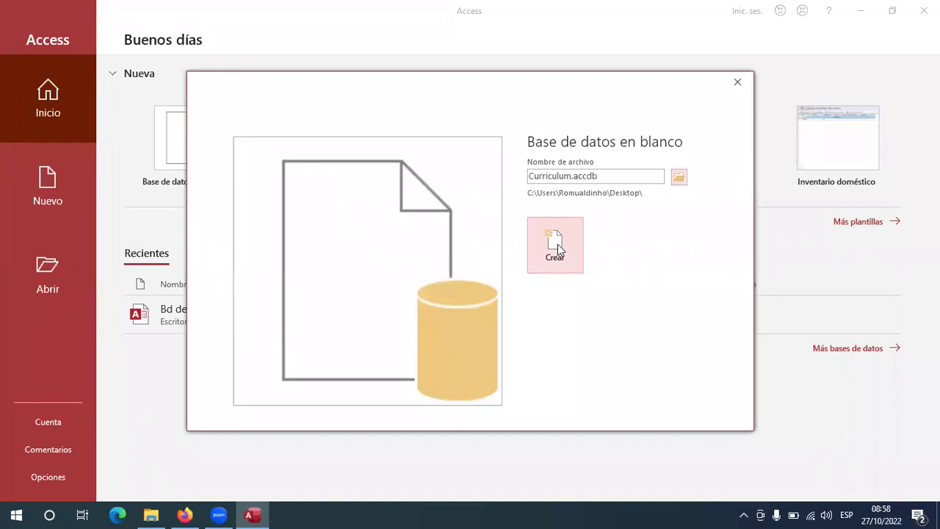
pyautogui.click(558, 250)
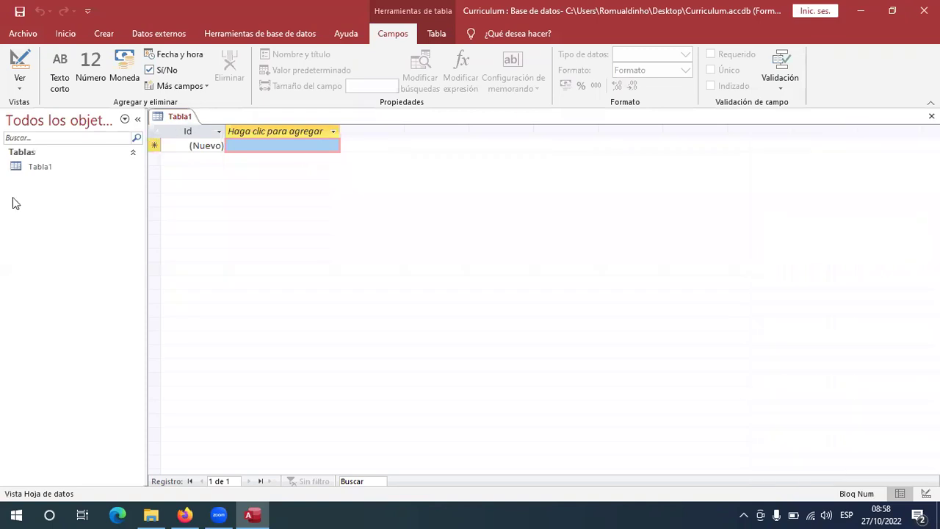
pyautogui.rightClick(180, 125)
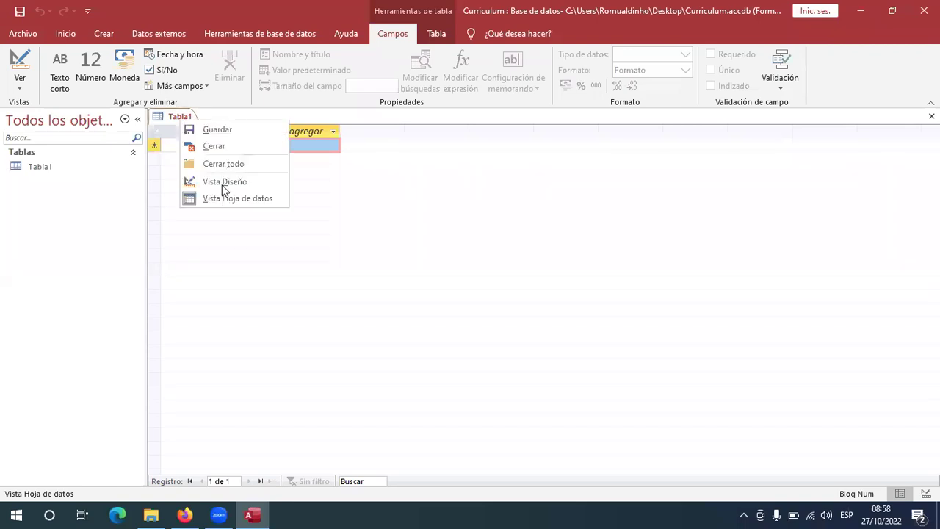
pyautogui.click(222, 184)
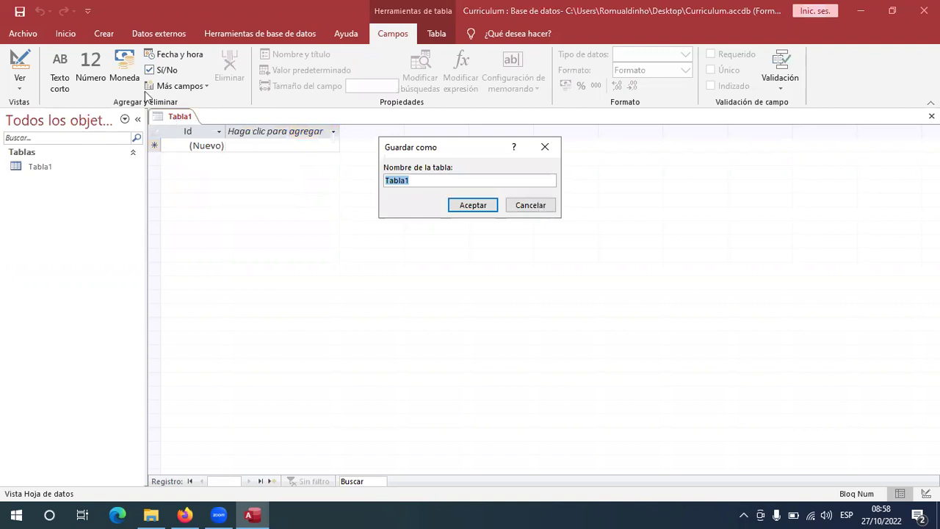
pyautogui.click(532, 204)
# Step: Switch the new table to Design view, saving it as Datos de Profesionales
pyautogui.rightClick(209, 183)
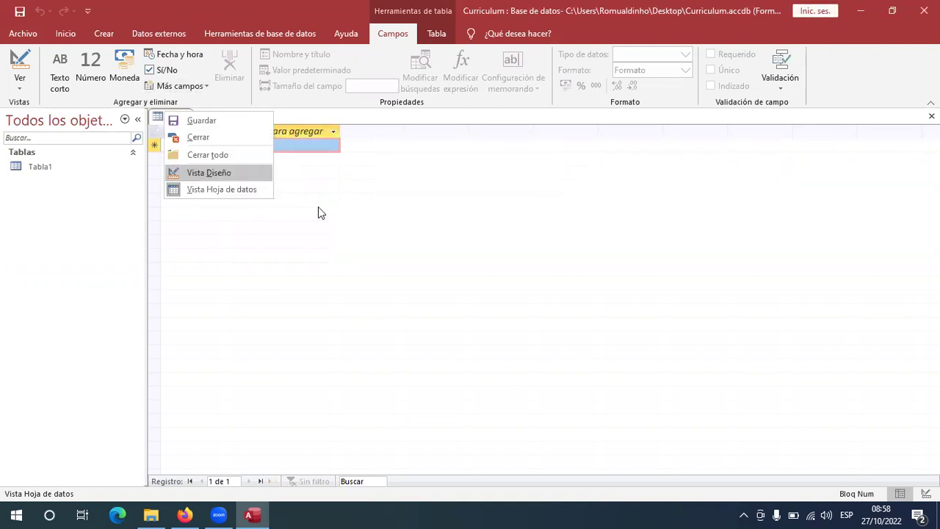
pyautogui.press('Return')
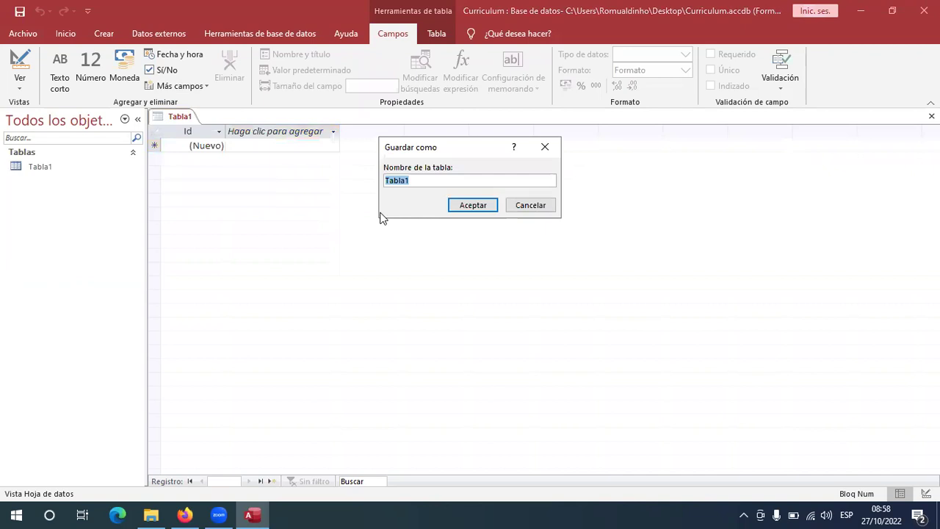
pyautogui.write('Datos de Profesiona')
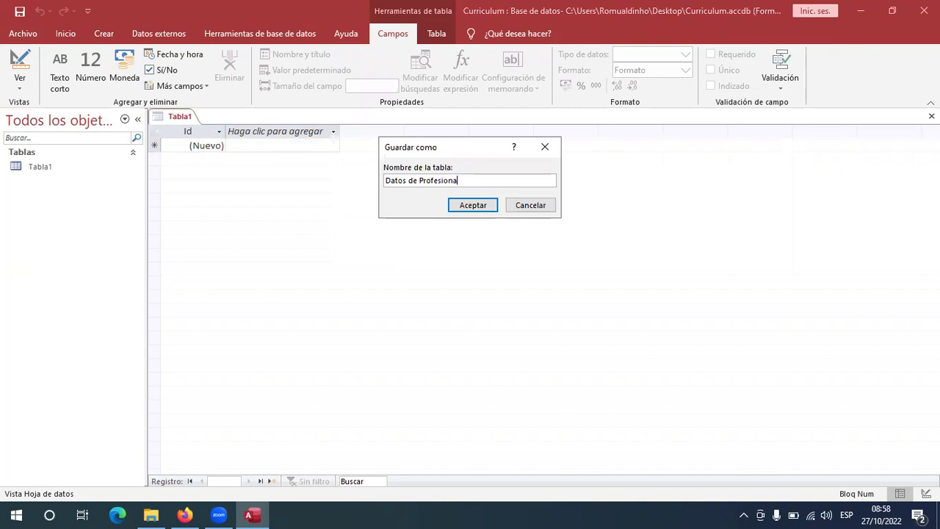
pyautogui.write('les')
pyautogui.click(473, 206)
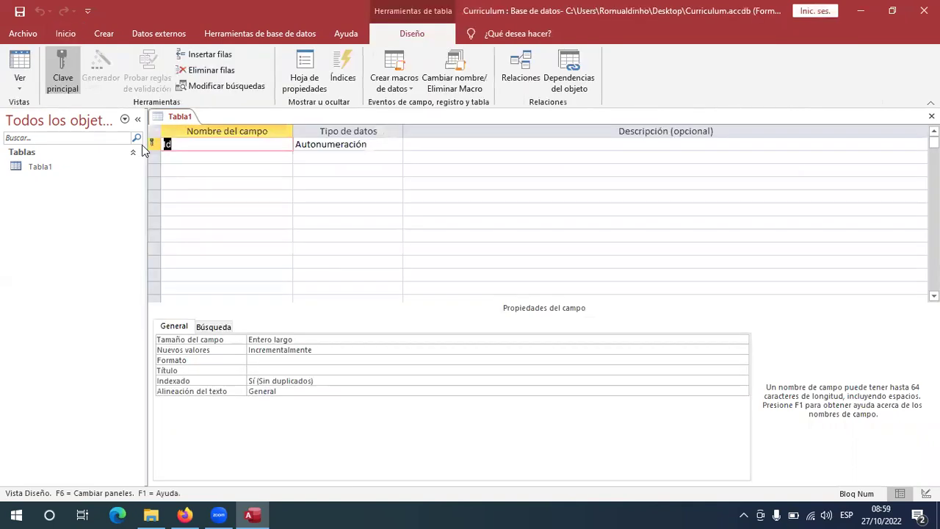
# Step: Rename the primary key field to Nro, keeping Autonumeración as its data type
pyautogui.write('Beo')
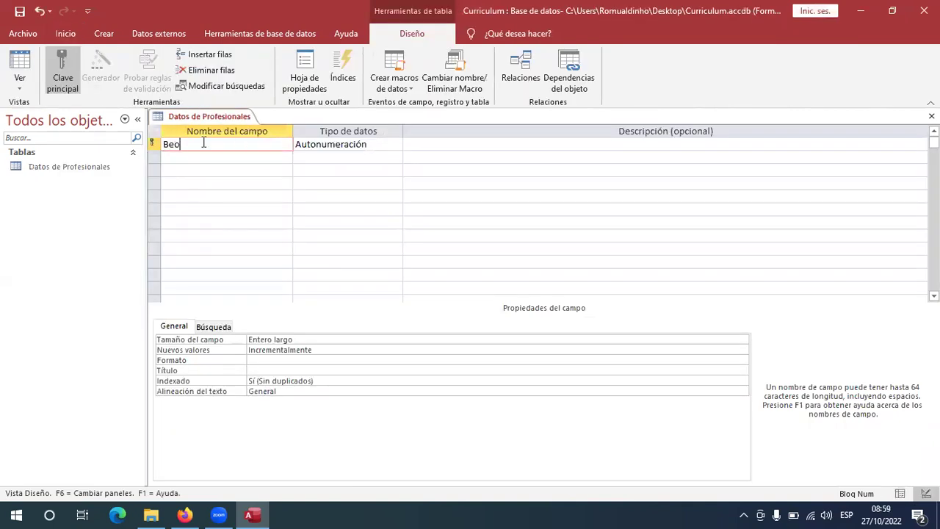
pyautogui.press('BackSpace')
pyautogui.press('BackSpace')
pyautogui.press('BackSpace')
pyautogui.write('Nro')
pyautogui.click(399, 147)
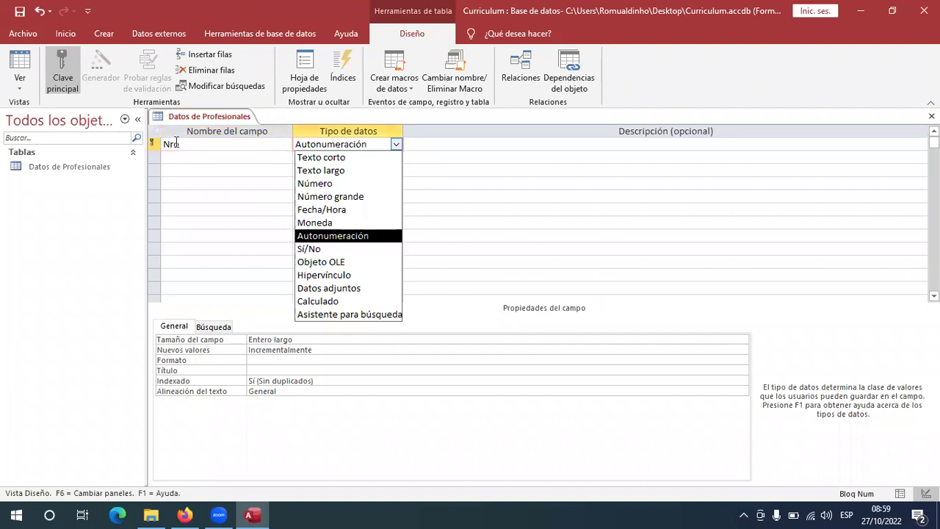
pyautogui.click(186, 144)
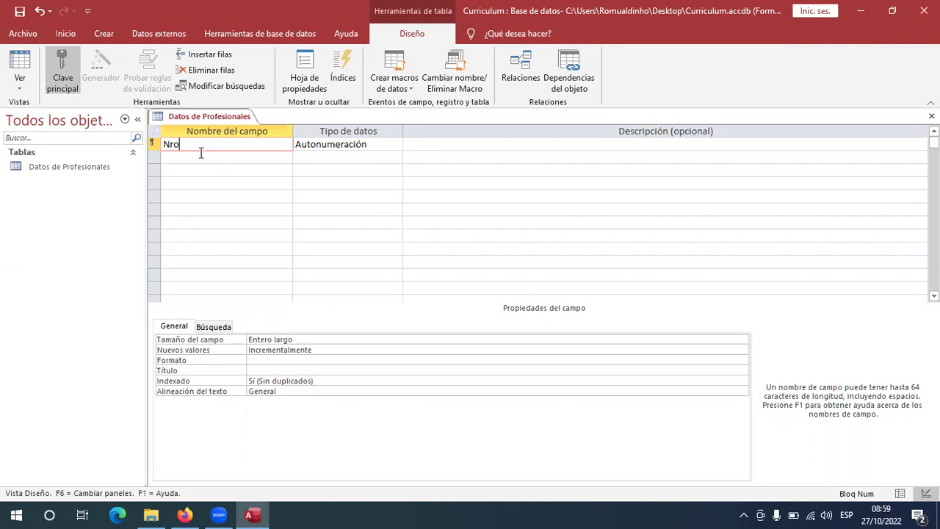
# Step: Add the fields Nombre, Profesion and Ciudad below the key field
pyautogui.click(200, 153)
pyautogui.write('Nombre')
pyautogui.click(224, 166)
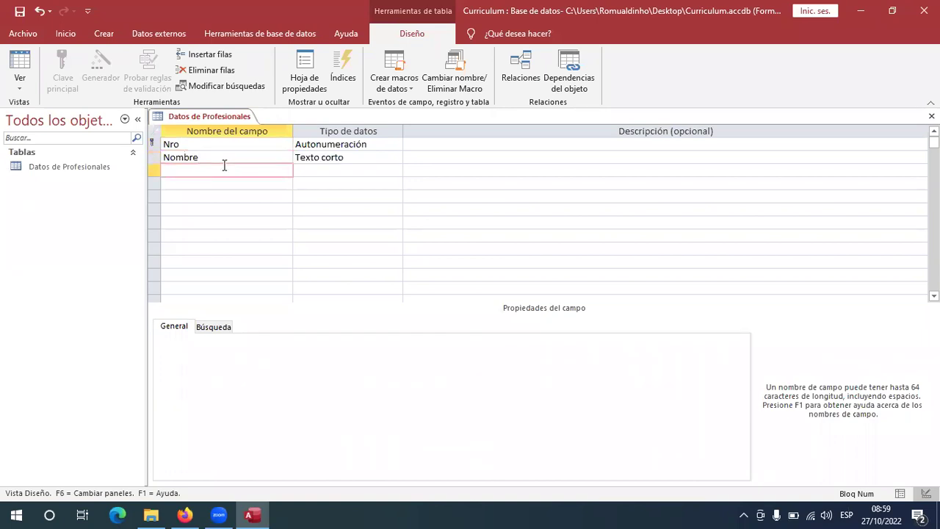
pyautogui.write('Profesion')
pyautogui.click(210, 183)
pyautogui.write('Ciudad')
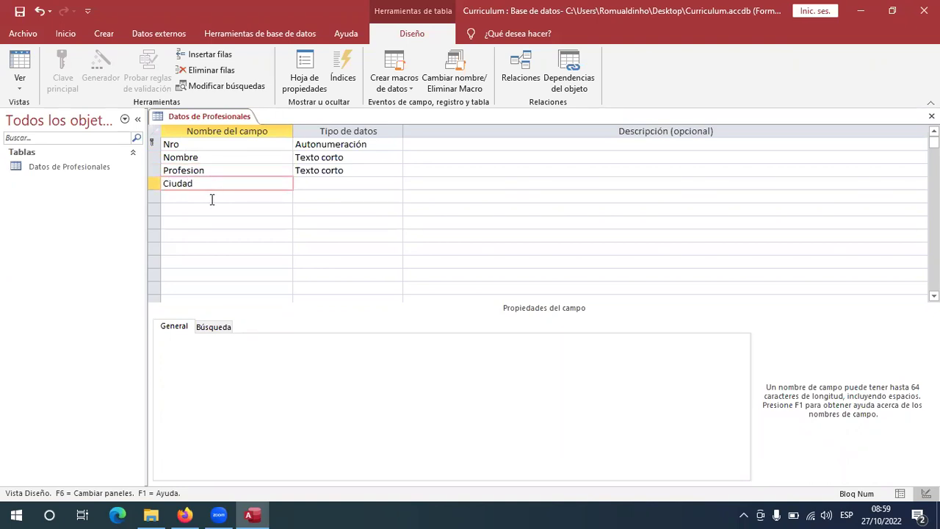
# Step: Add a Foto field with the data type Objeto OLE
pyautogui.click(211, 199)
pyautogui.write('Foto')
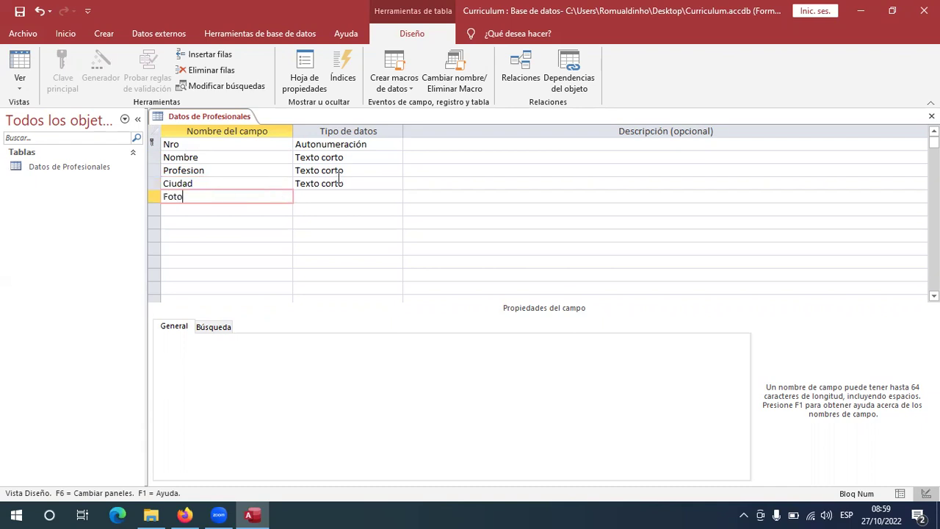
pyautogui.press('Up')
pyautogui.click(392, 197)
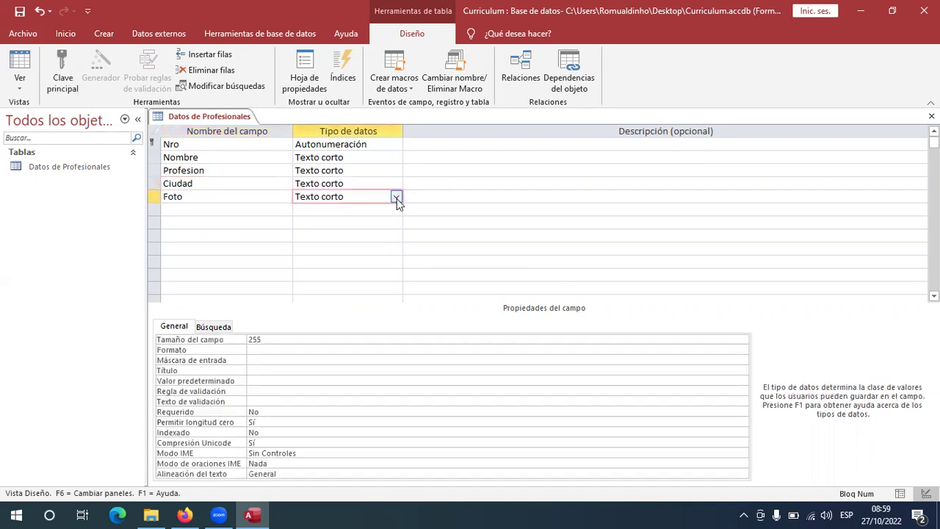
pyautogui.click(395, 197)
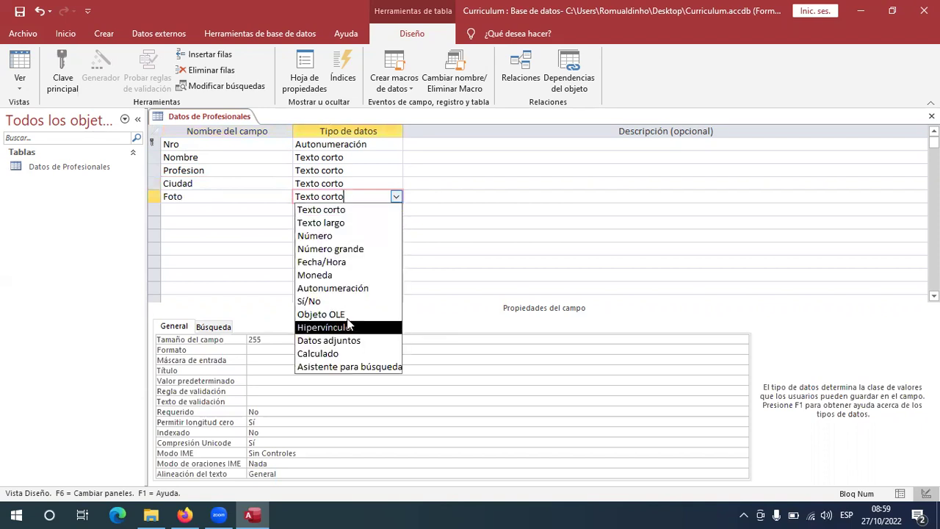
# Step: Add a Curriculum field with the data type Datos adjuntos
pyautogui.click(209, 211)
pyautogui.write('Curricul')
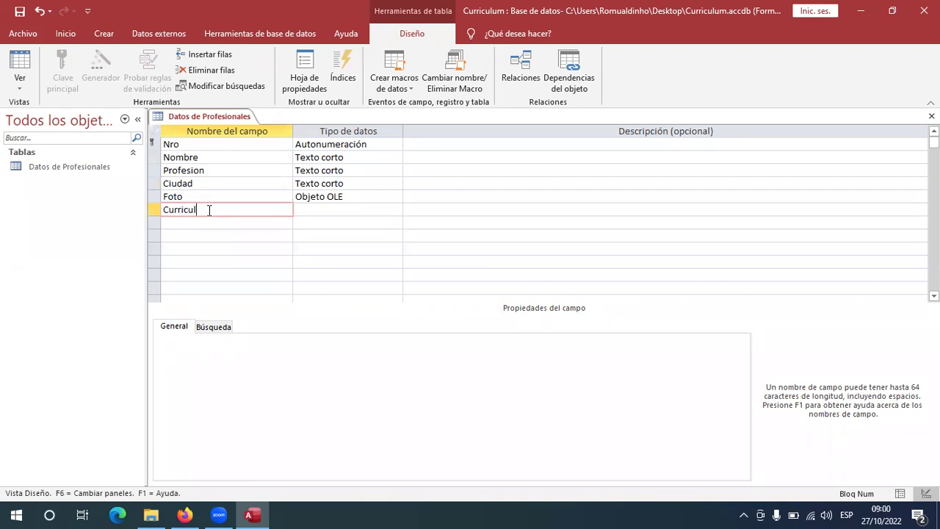
pyautogui.write('um')
pyautogui.click(322, 211)
pyautogui.click(397, 211)
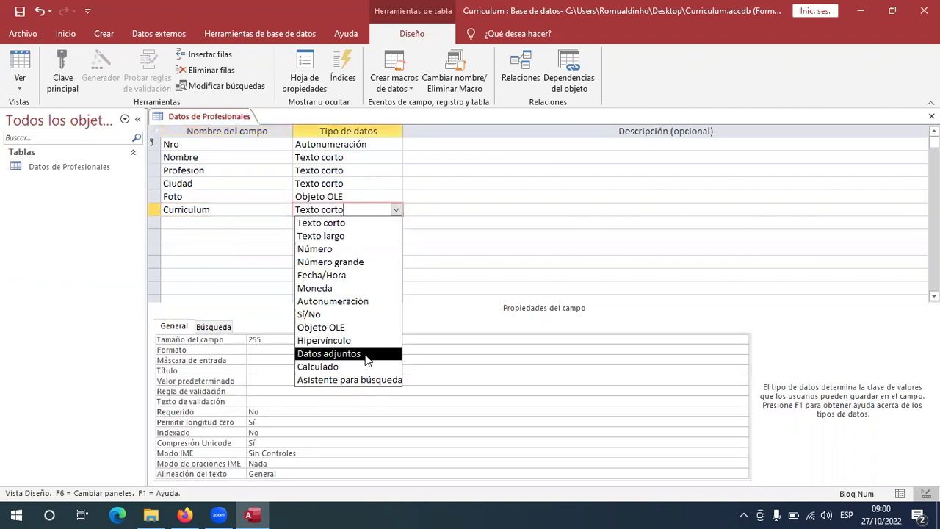
pyautogui.click(222, 201)
pyautogui.click(222, 199)
# Step: Switch to File Explorer, open one of the CURRICULUM VITAE Word documents in the search results, inspect its personal data, and close it
pyautogui.click(150, 514)
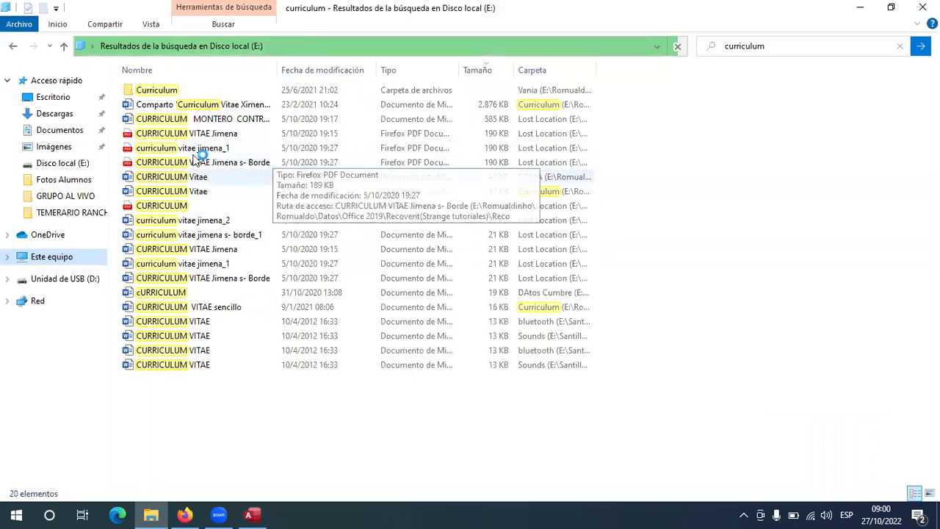
pyautogui.click(228, 137)
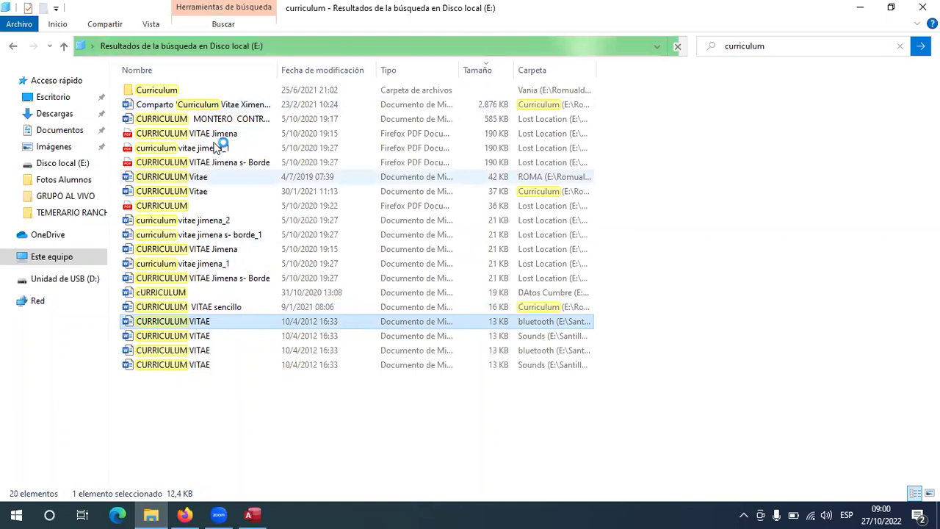
pyautogui.click(215, 381)
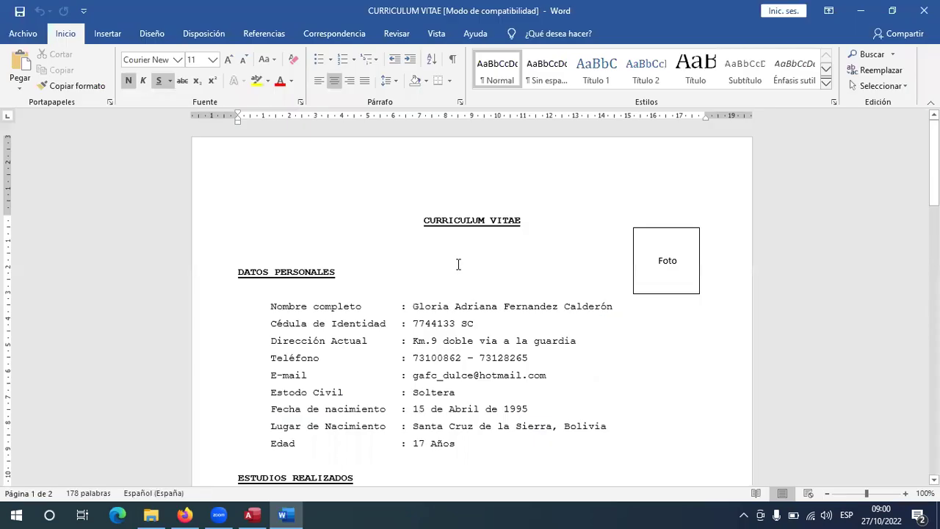
pyautogui.scroll(-1, 485, 280)
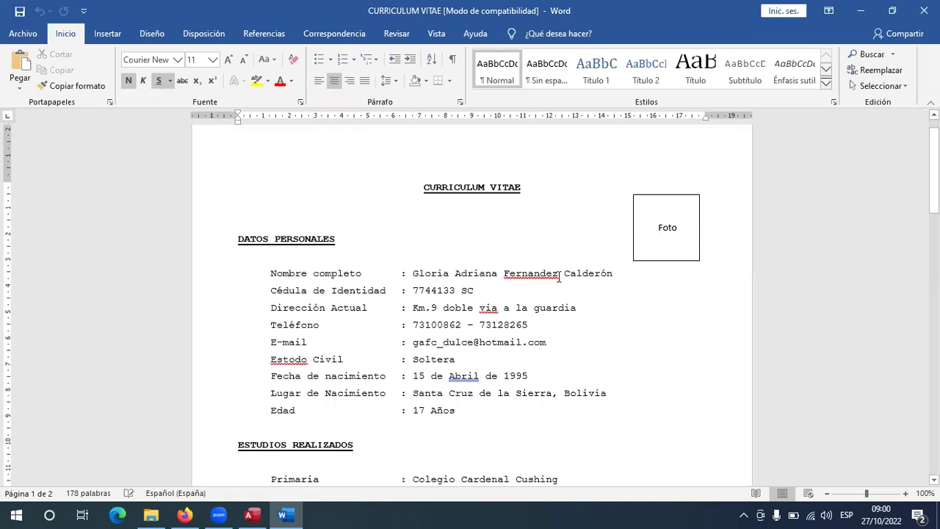
pyautogui.moveTo(590, 274); pyautogui.dragTo(413, 273)
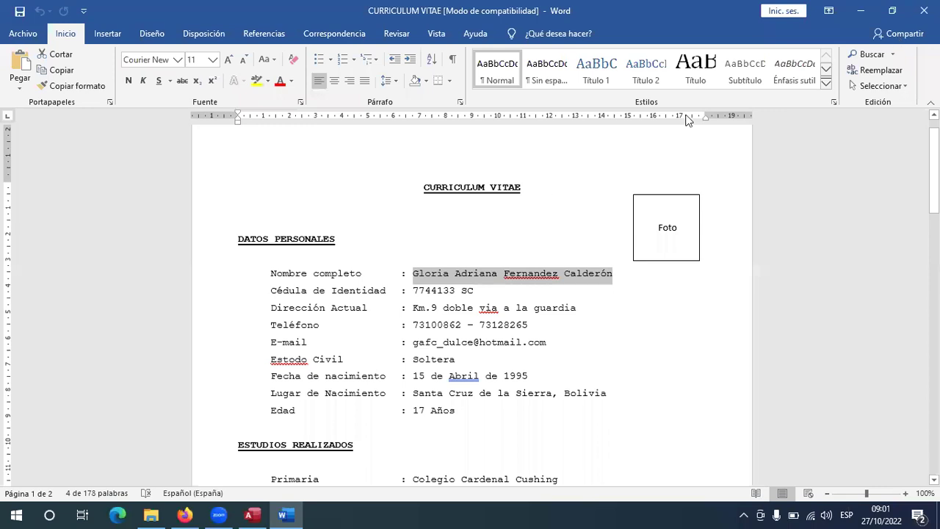
pyautogui.click(923, 11)
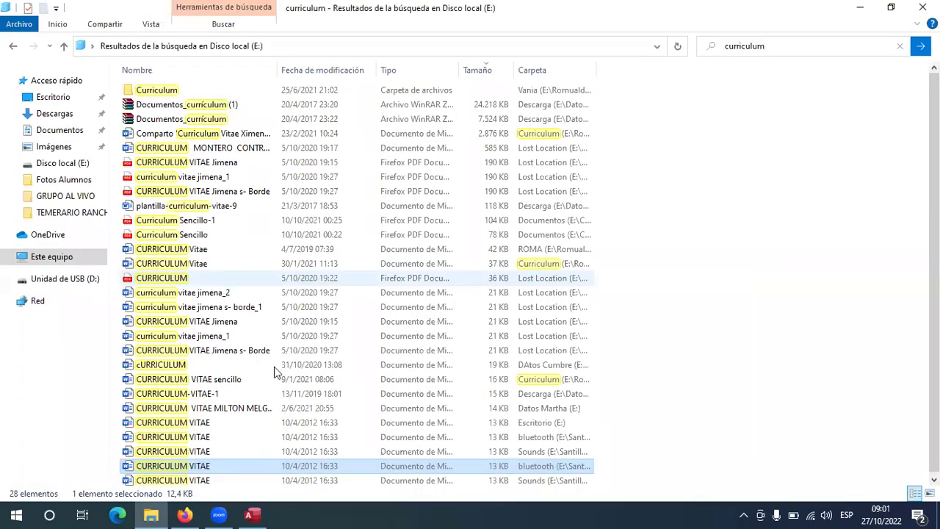
# Step: Copy the 19 KB cURRICULUM Word document from the search results and minimize the results window
pyautogui.scroll(-1, 261, 393)
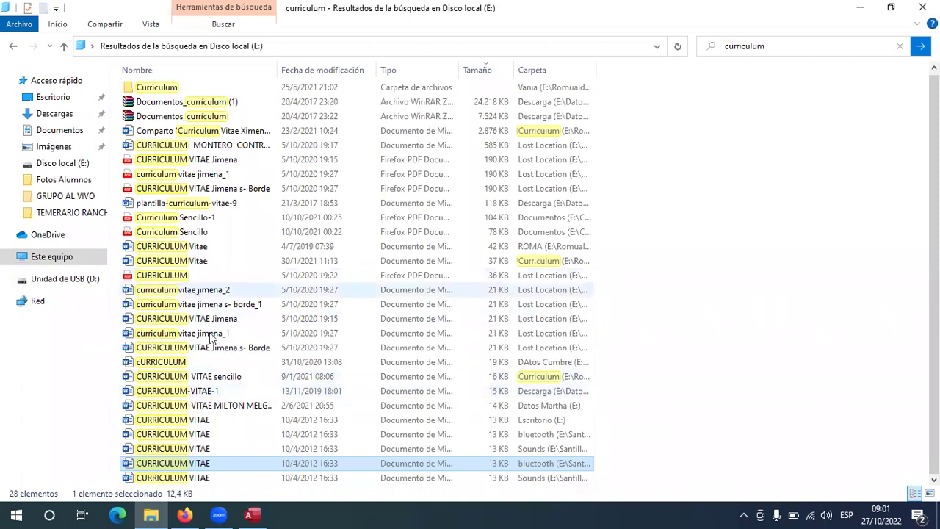
pyautogui.click(188, 365)
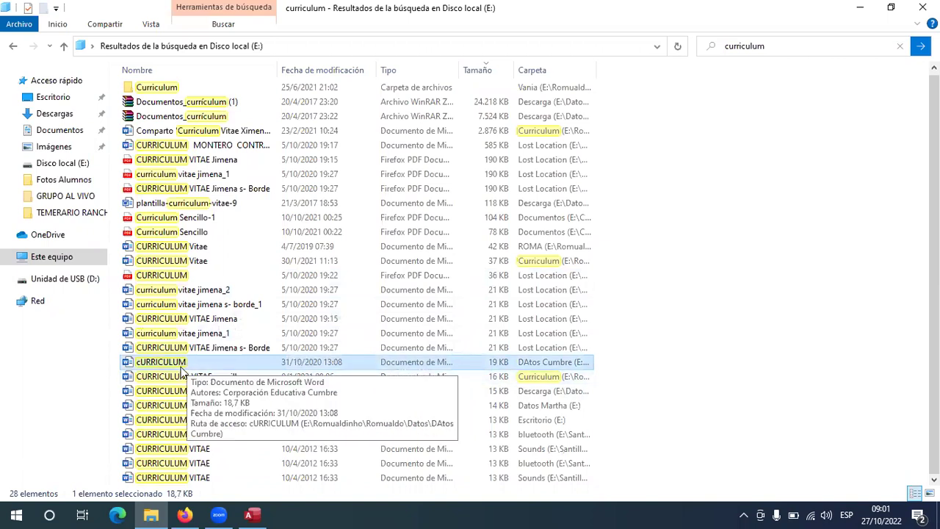
pyautogui.click(861, 9)
# Step: Create a new folder named Curriculum on the desktop
pyautogui.press('super+d')
pyautogui.rightClick(264, 135)
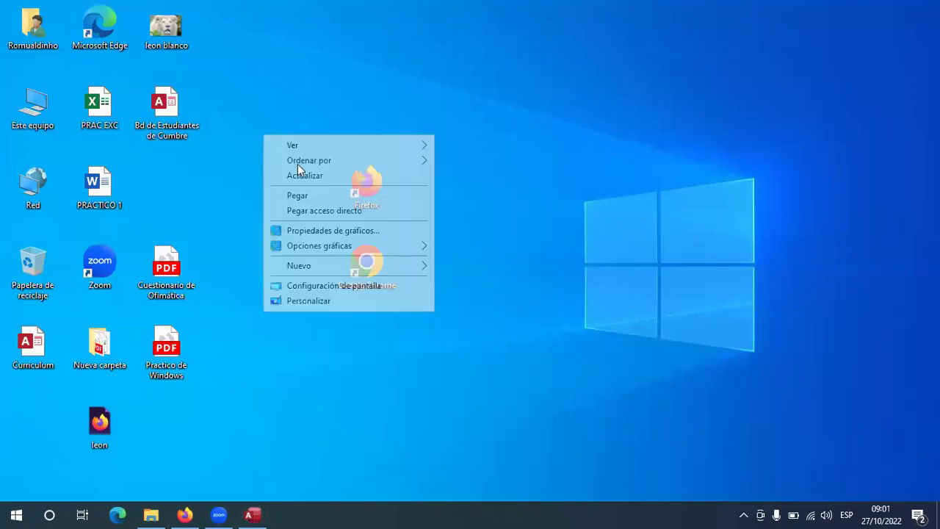
pyautogui.moveTo(367, 273)
pyautogui.click(480, 264)
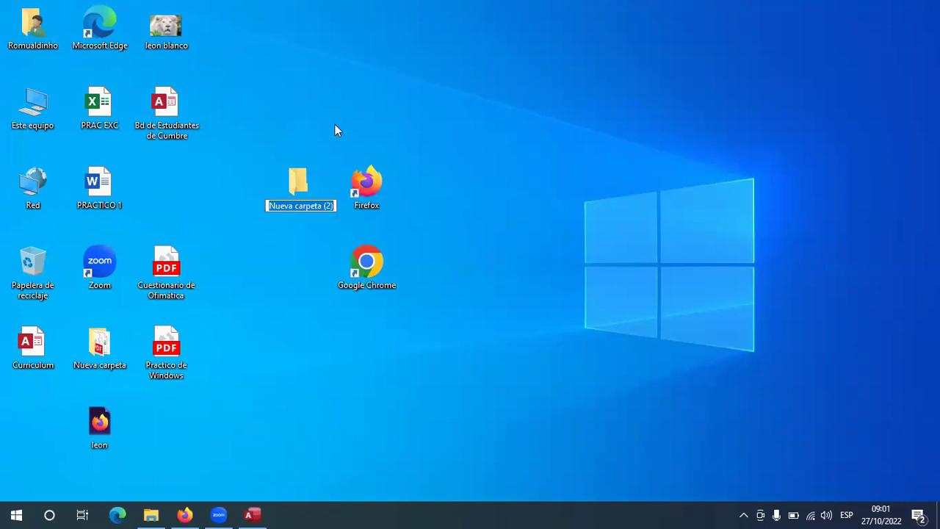
pyautogui.write('Curri')
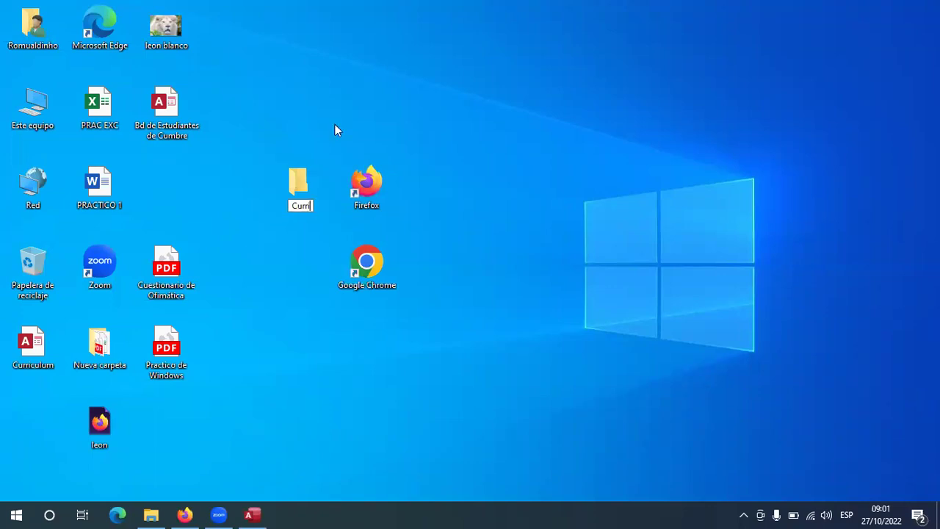
pyautogui.write('culum')
pyautogui.press('Return')
# Step: Paste the copied document into the new Curriculum folder, open it to check whose curriculum it is, and close it
pyautogui.doubleClick(286, 180)
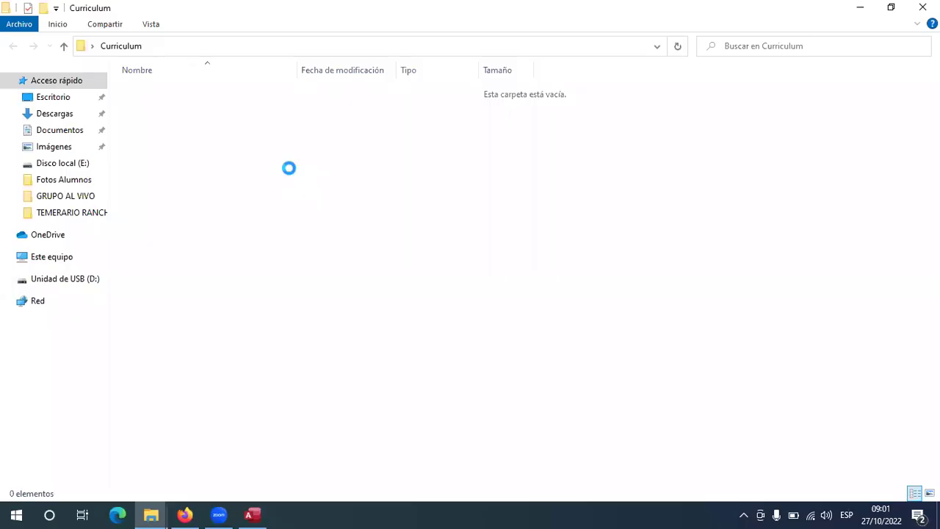
pyautogui.hotkey('ctrl', 'v')
pyautogui.doubleClick(182, 90)
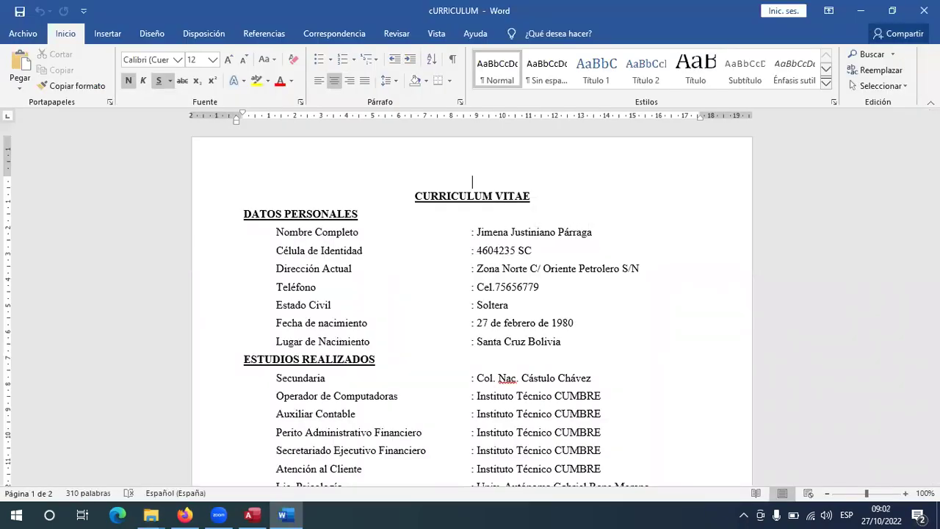
pyautogui.click(924, 11)
# Step: Rename the pasted Word document by adding the person's first name after cURRICULUM
pyautogui.click(193, 91)
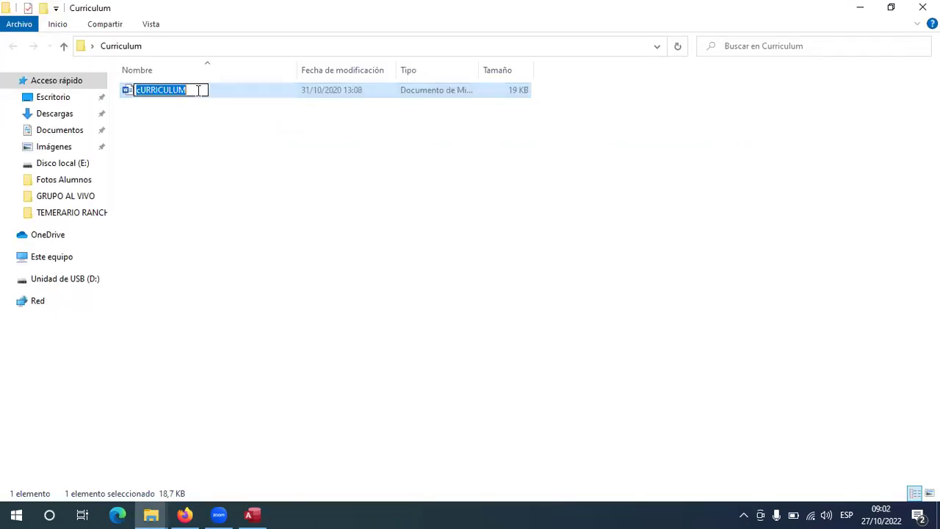
pyautogui.click(197, 89)
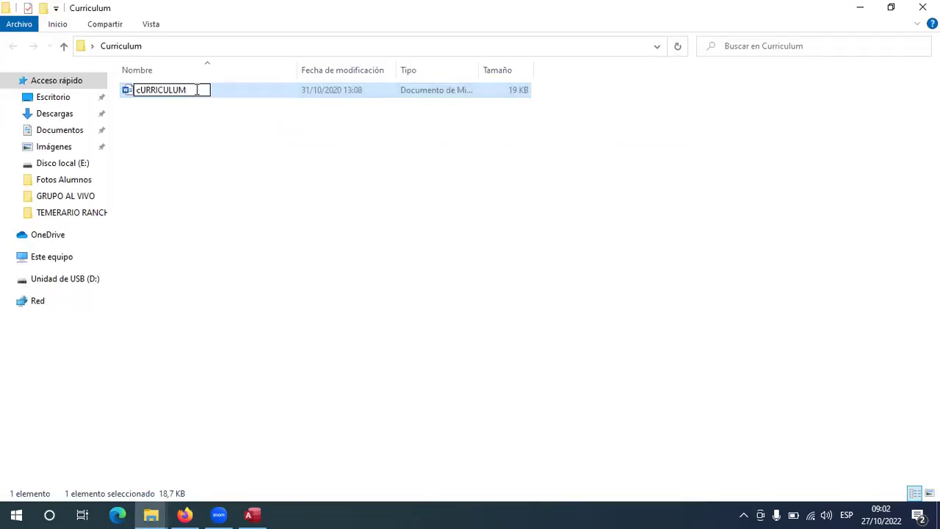
pyautogui.write('jimena')
pyautogui.press('Return')
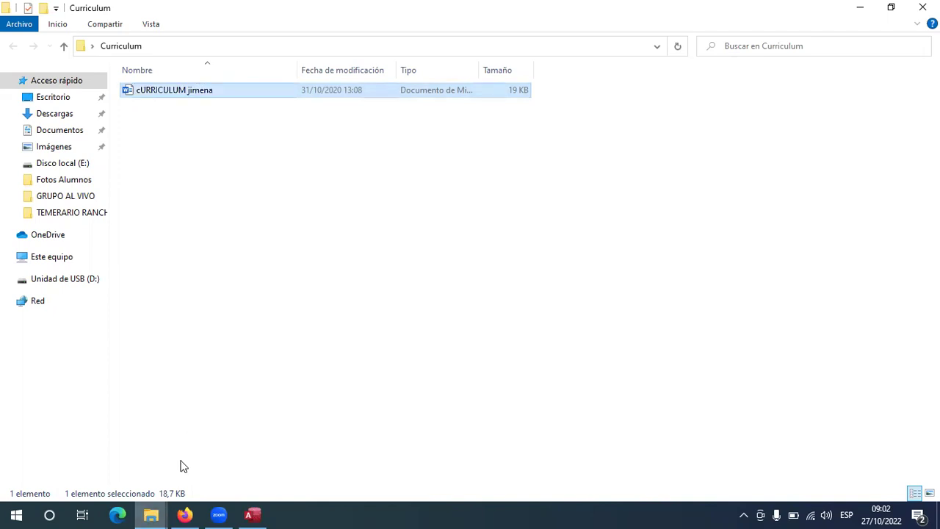
# Step: Copy the 585 KB CURRICULUM Word document from the search results into the desktop Curriculum folder
pyautogui.click(150, 514)
pyautogui.hotkey('alt', 'Tab')
pyautogui.click(234, 149)
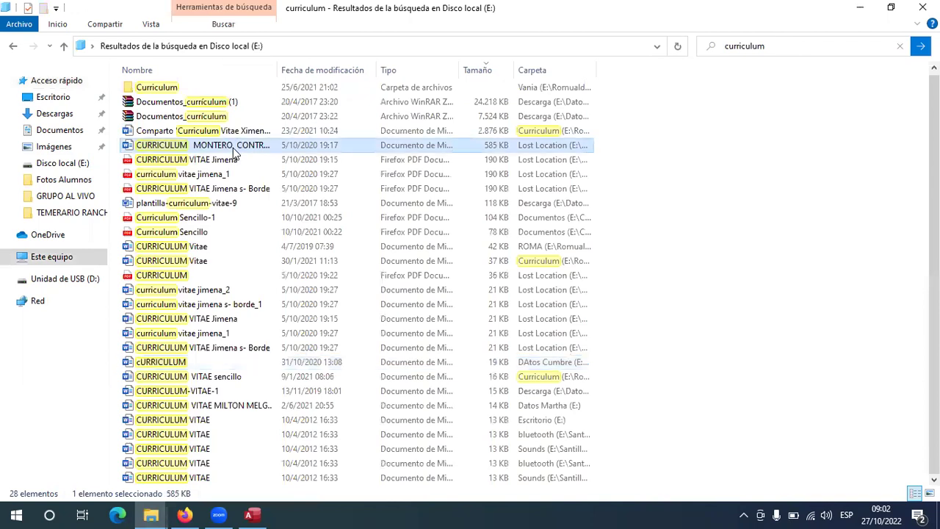
pyautogui.rightClick(234, 151)
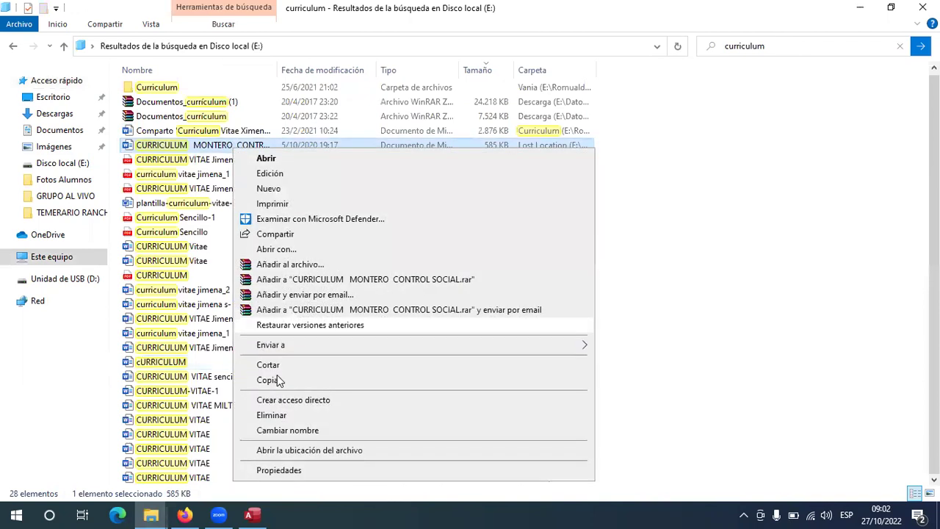
pyautogui.click(160, 514)
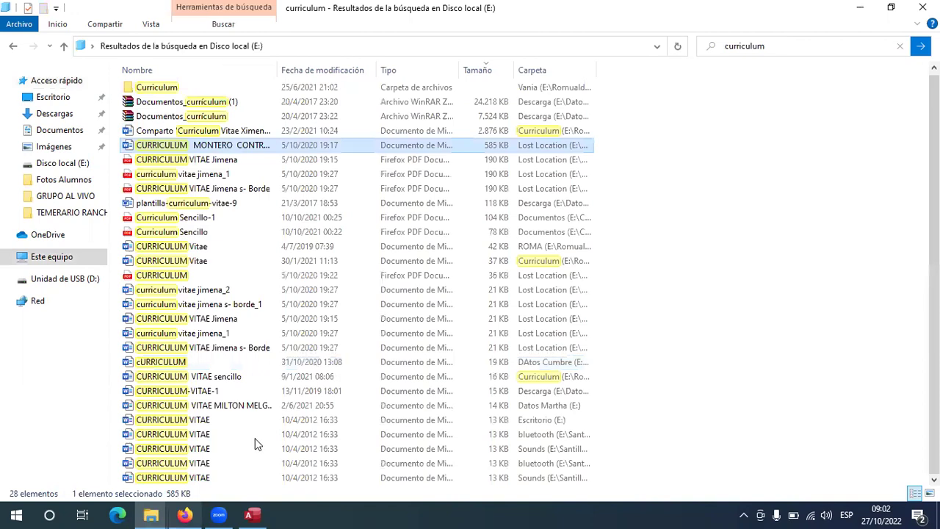
pyautogui.hotkey('alt', 'Tab')
pyautogui.rightClick(229, 215)
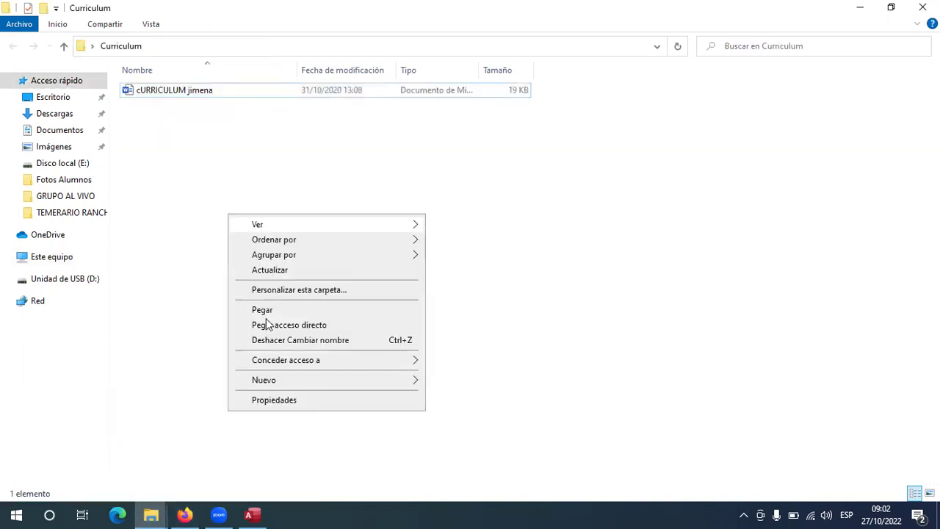
pyautogui.click(262, 309)
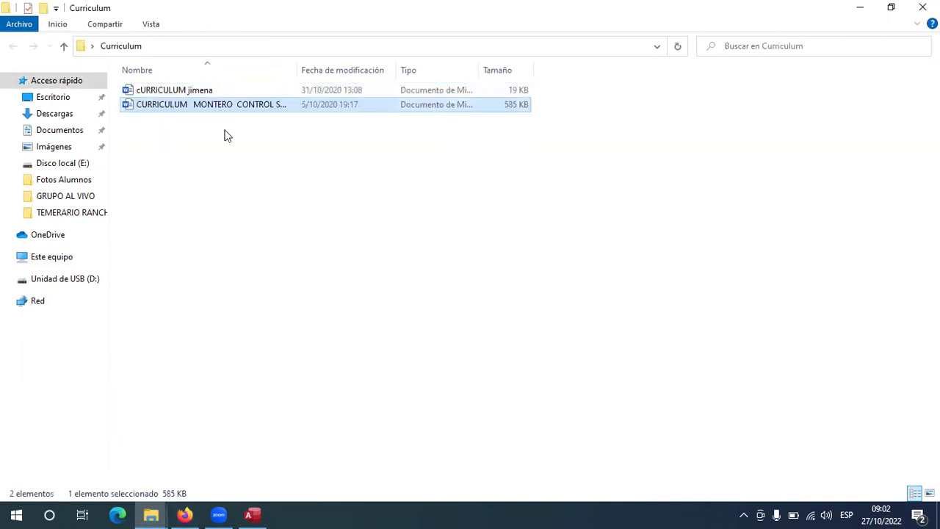
# Step: Try to open the 585 KB document in Word, accepting recovery of its content
pyautogui.doubleClick(243, 108)
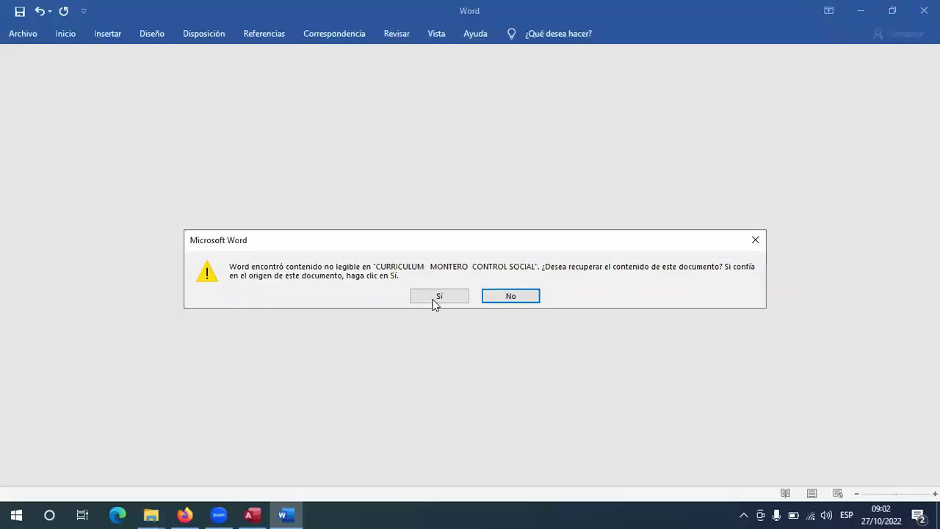
pyautogui.click(438, 296)
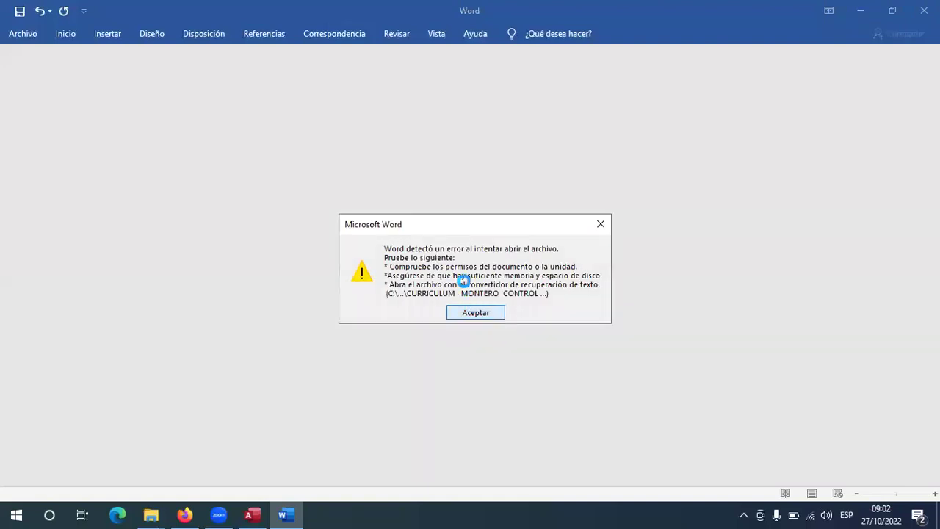
pyautogui.press('Return')
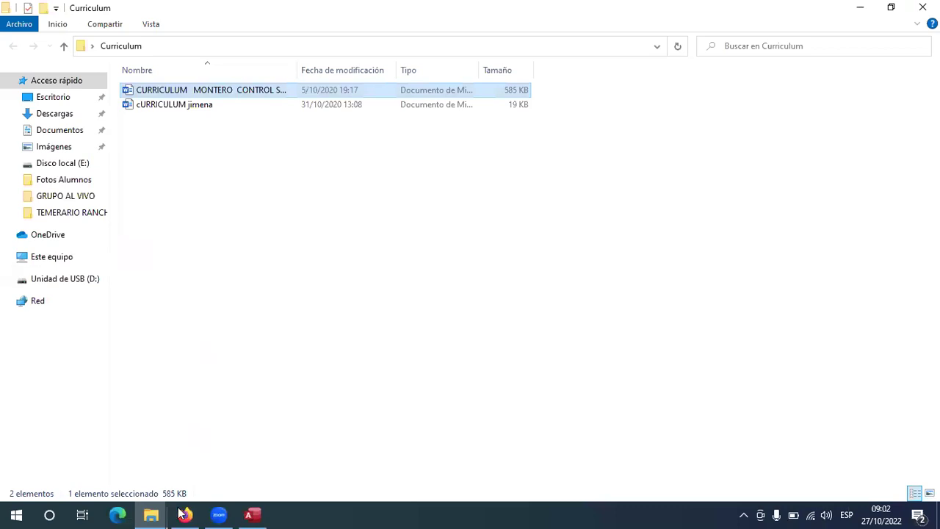
# Step: Copy the Curriculum Sencillo PDF from the search results into the desktop Curriculum folder
pyautogui.moveTo(157, 515)
pyautogui.click(136, 458)
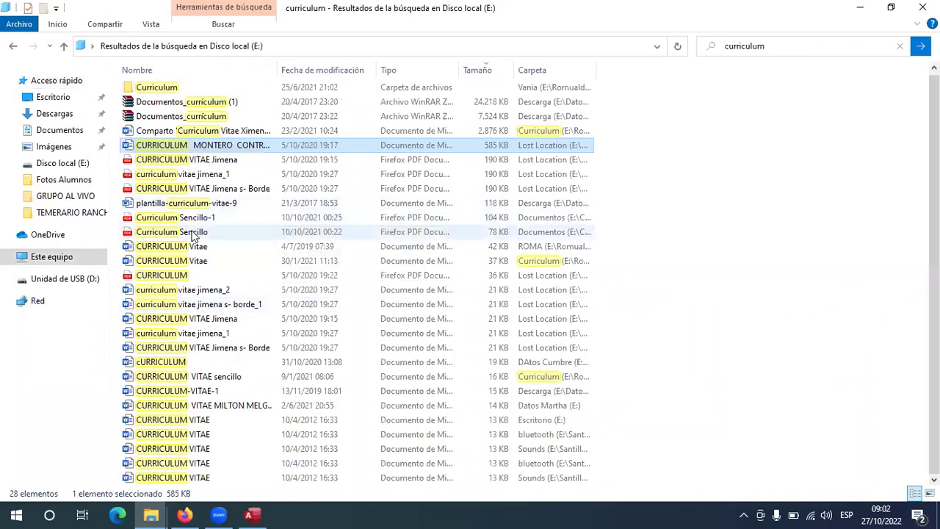
pyautogui.click(202, 231)
pyautogui.rightClick(193, 233)
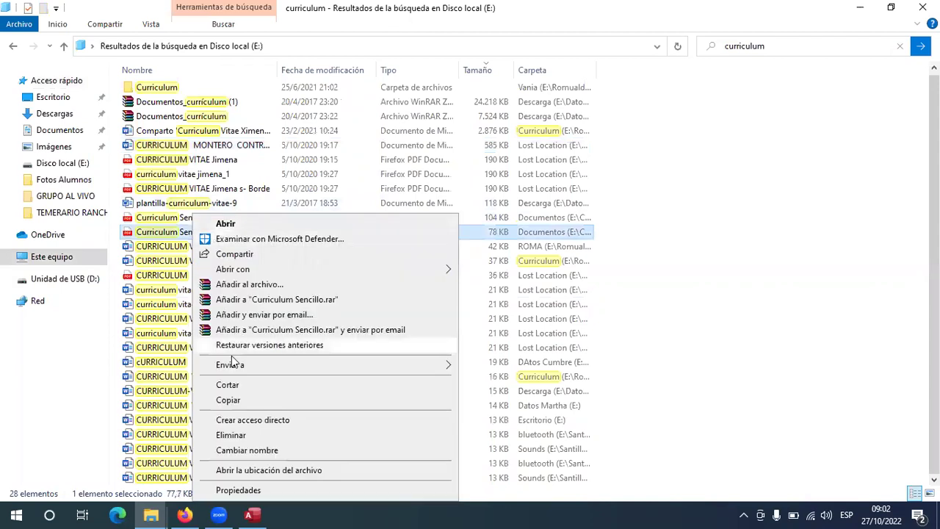
pyautogui.click(228, 401)
pyautogui.moveTo(157, 514)
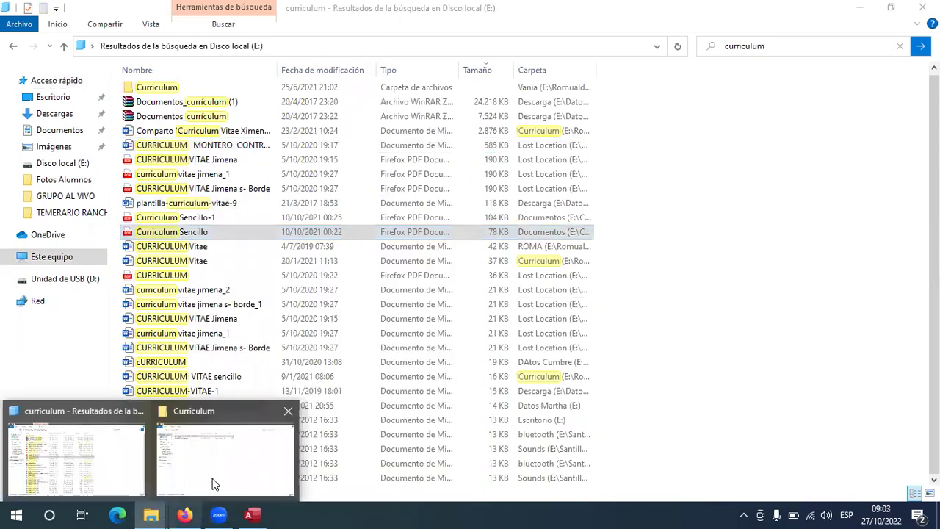
pyautogui.click(213, 479)
pyautogui.rightClick(181, 182)
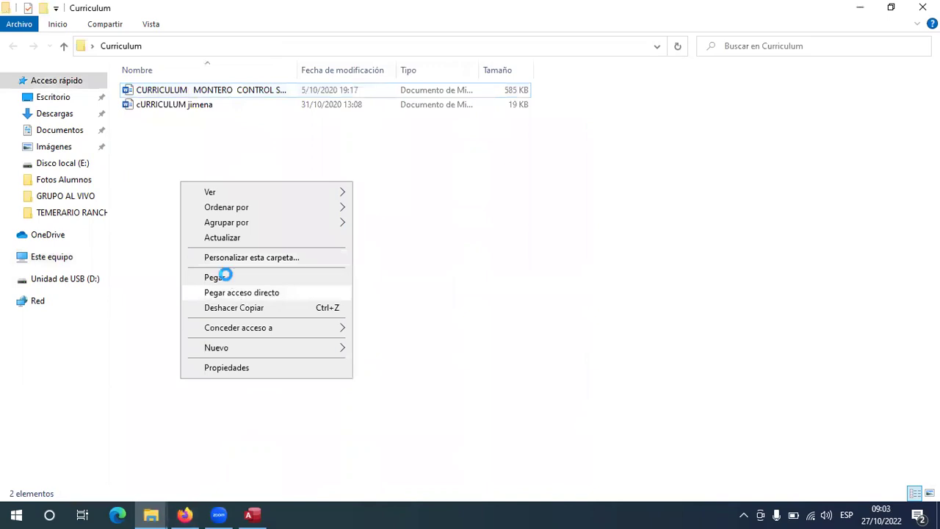
pyautogui.click(225, 277)
# Step: Permanently delete the 585 KB Word document from the Curriculum folder
pyautogui.click(250, 89)
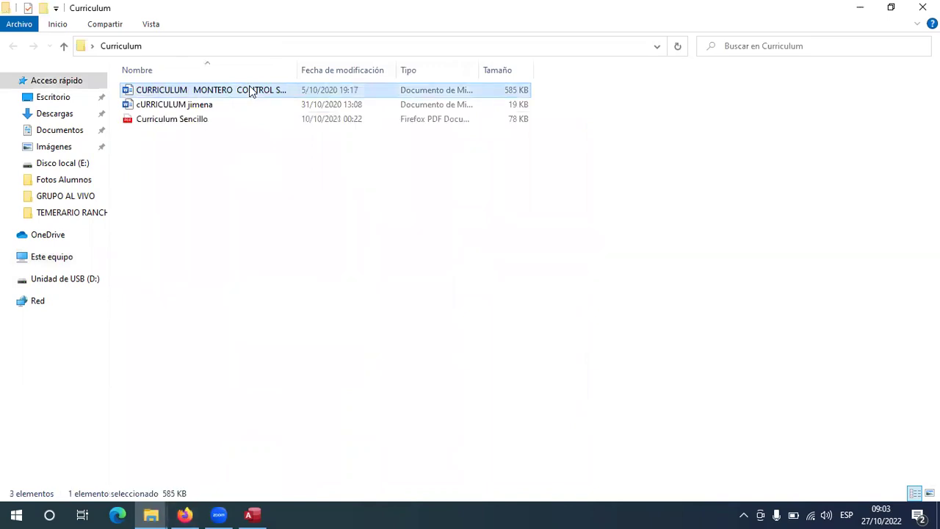
pyautogui.hotkey('shift', 'Delete')
pyautogui.press('Return')
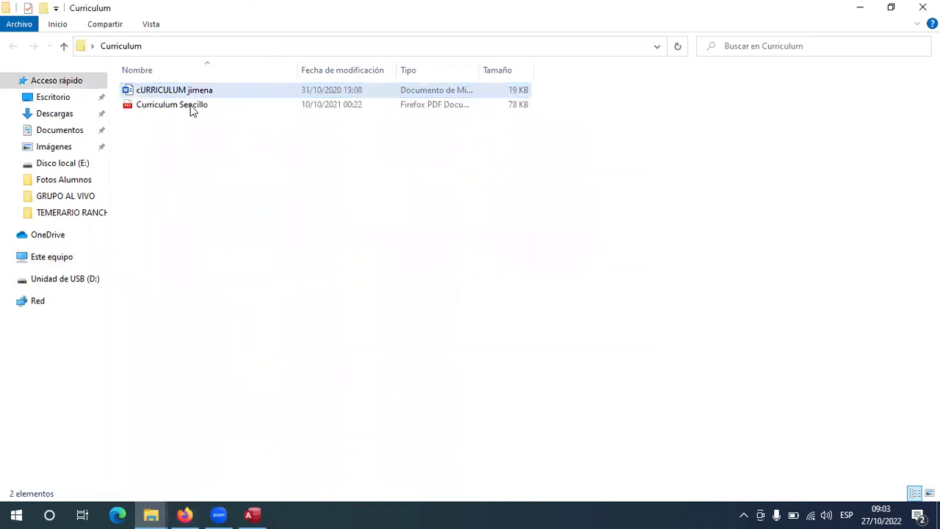
# Step: Open the Curriculum Sencillo PDF to check whose curriculum it is, close it, and return to the Curriculum folder
pyautogui.press('Down')
pyautogui.press('Return')
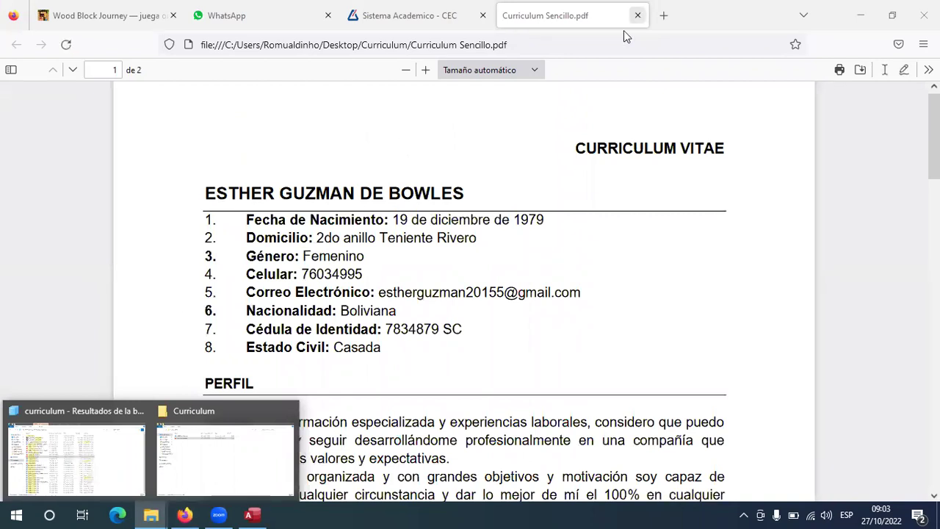
pyautogui.hotkey('ctrl', 'w')
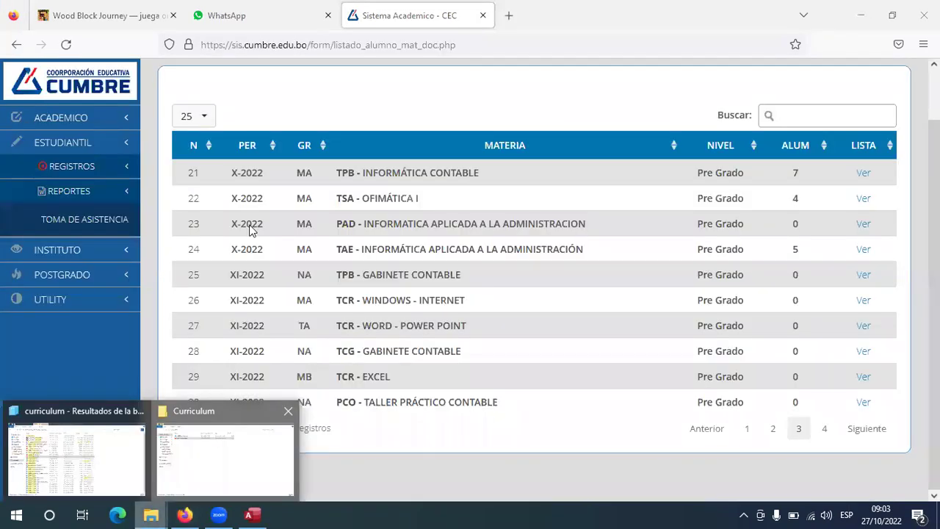
pyautogui.hotkey('alt', 'Tab')
# Step: Rename the Curriculum Sencillo PDF, replacing Sencillo with the first name of the curriculum's owner
pyautogui.press('F2')
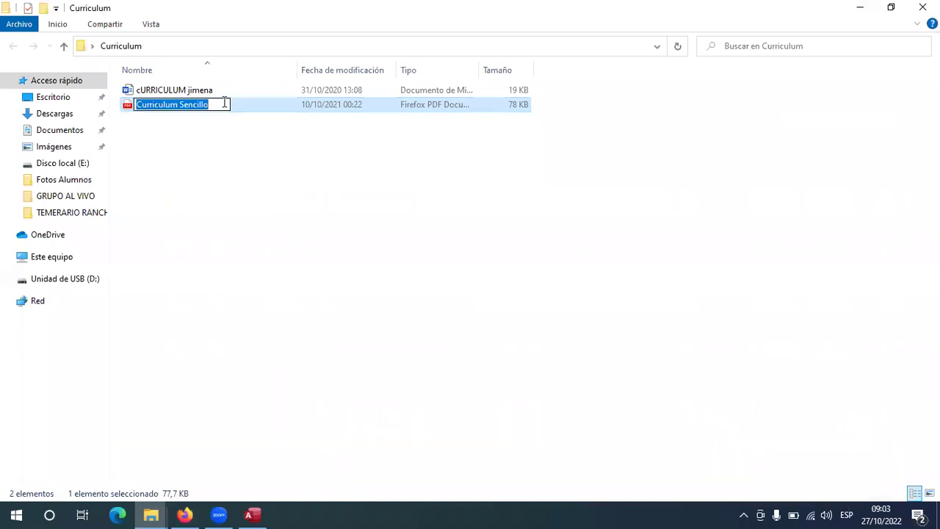
pyautogui.click(191, 103)
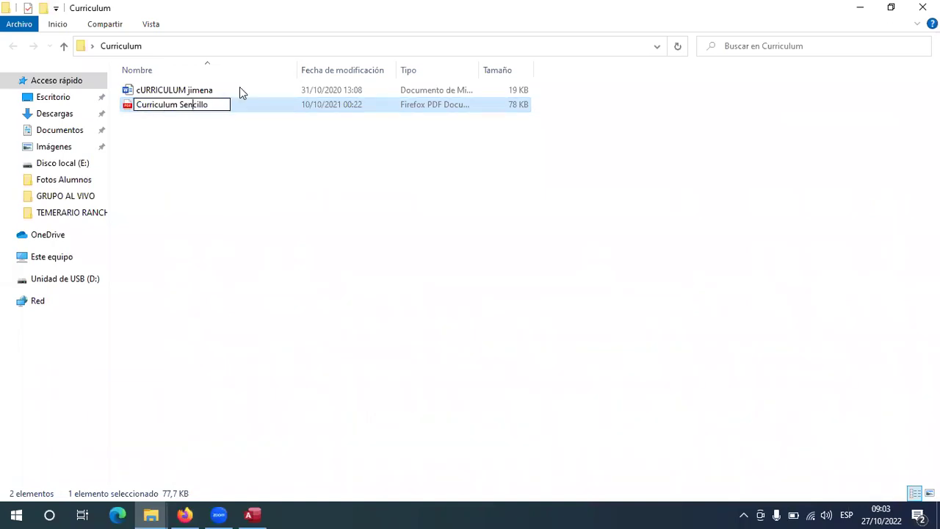
pyautogui.press('End')
pyautogui.hotkey('ctrl', 'shift', 'Left')
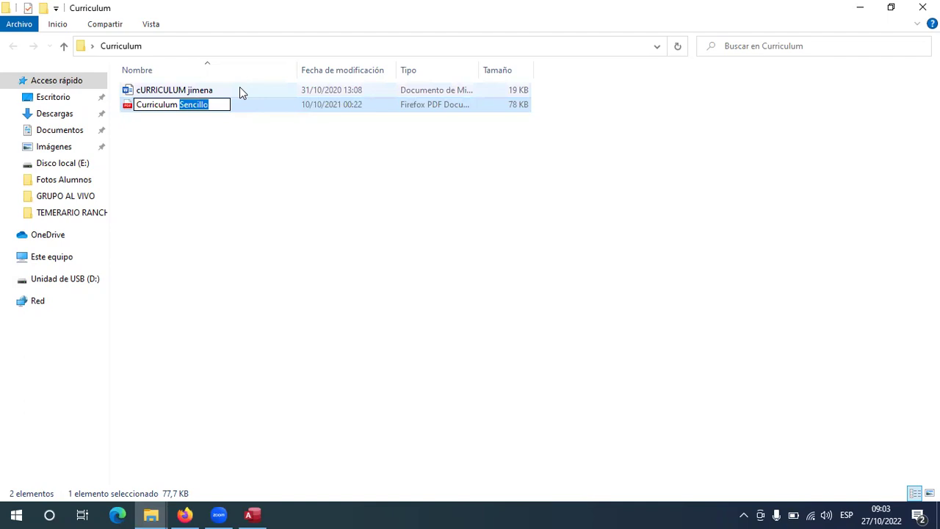
pyautogui.write('R')
pyautogui.write('sth')
pyautogui.write('rt')
pyautogui.press('BackSpace')
pyautogui.write('e')
pyautogui.press('BackSpace')
pyautogui.press('BackSpace')
pyautogui.write('er')
pyautogui.press('Left')
pyautogui.press('Left')
pyautogui.press('Left')
pyautogui.press('Left')
pyautogui.press('Left')
pyautogui.press('BackSpace')
pyautogui.write('R')
pyautogui.press('BackSpace')
pyautogui.write('E')
pyautogui.press('Return')
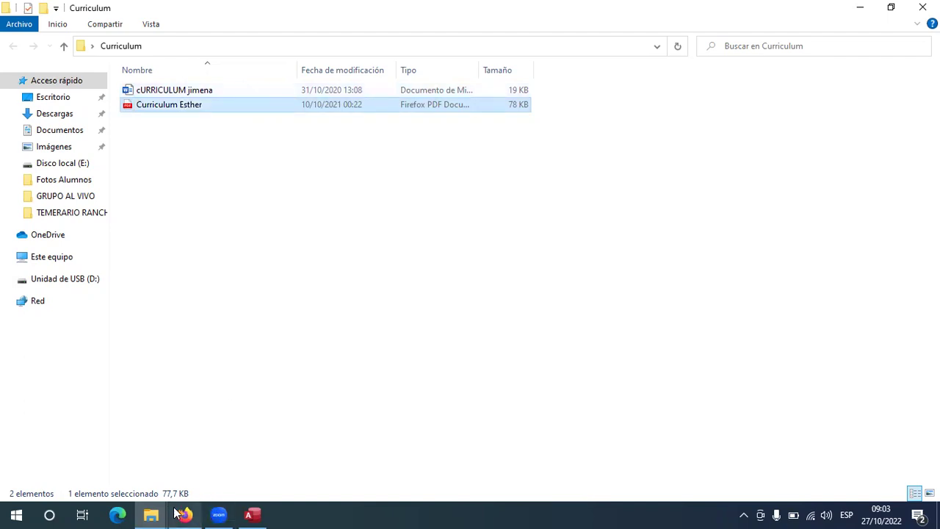
# Step: Copy the 13 KB CURRICULUM VITAE Word document stored in Escritorio (E:) from the search results into the desktop Curriculum folder
pyautogui.click(150, 514)
pyautogui.click(188, 442)
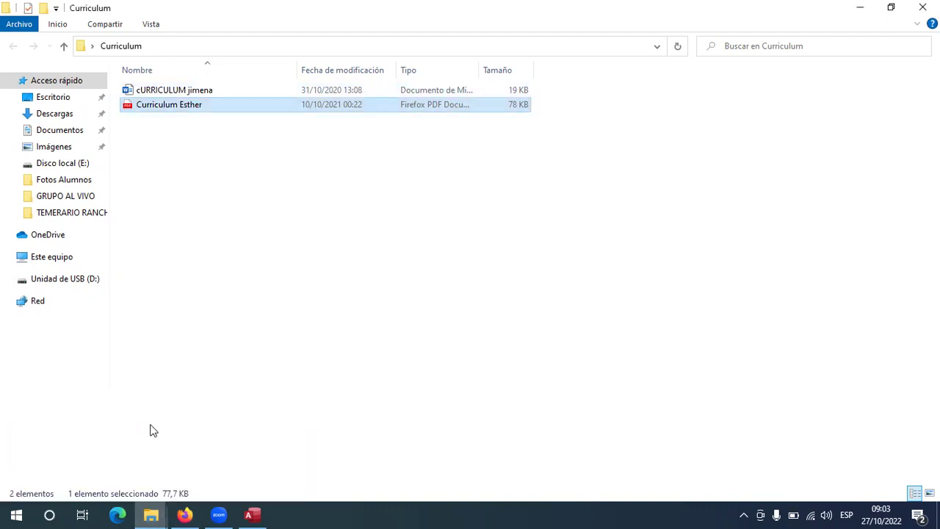
pyautogui.click(150, 515)
pyautogui.click(74, 452)
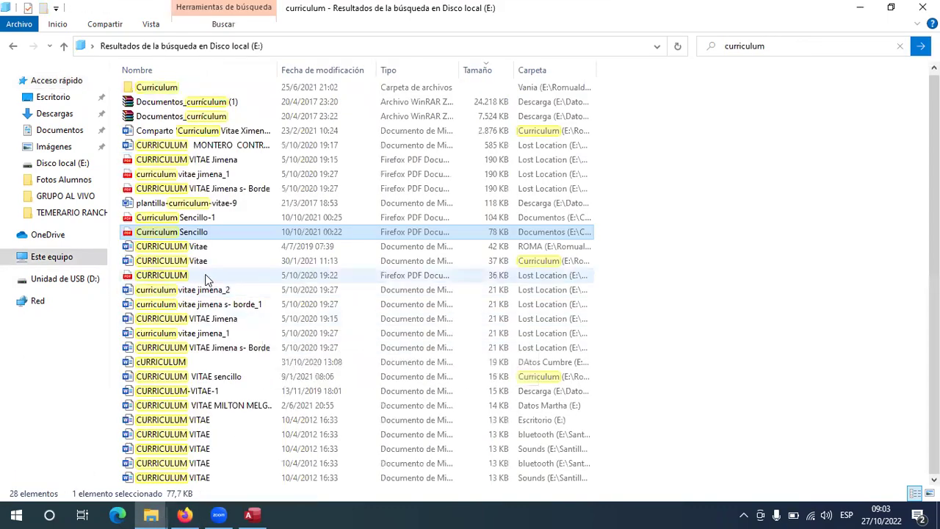
pyautogui.click(198, 419)
pyautogui.doubleClick(195, 420)
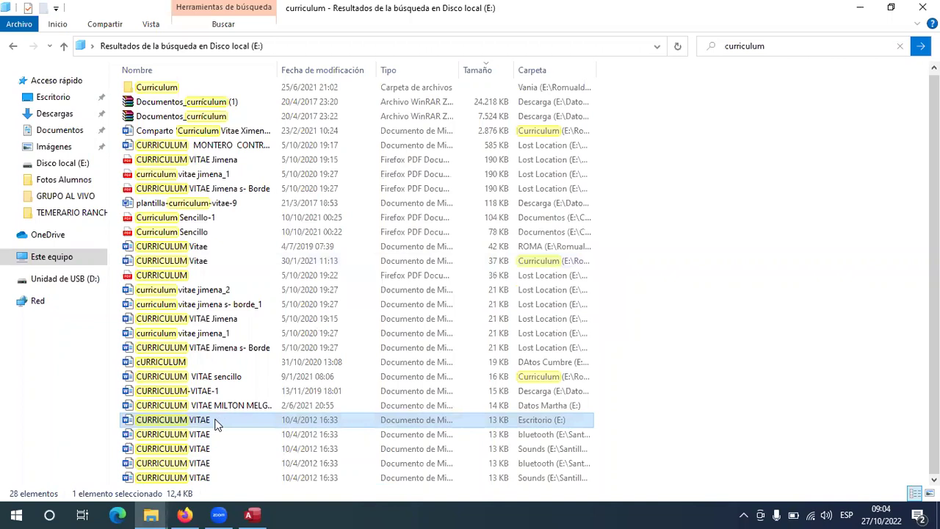
pyautogui.click(243, 424)
pyautogui.moveTo(151, 514)
pyautogui.click(197, 443)
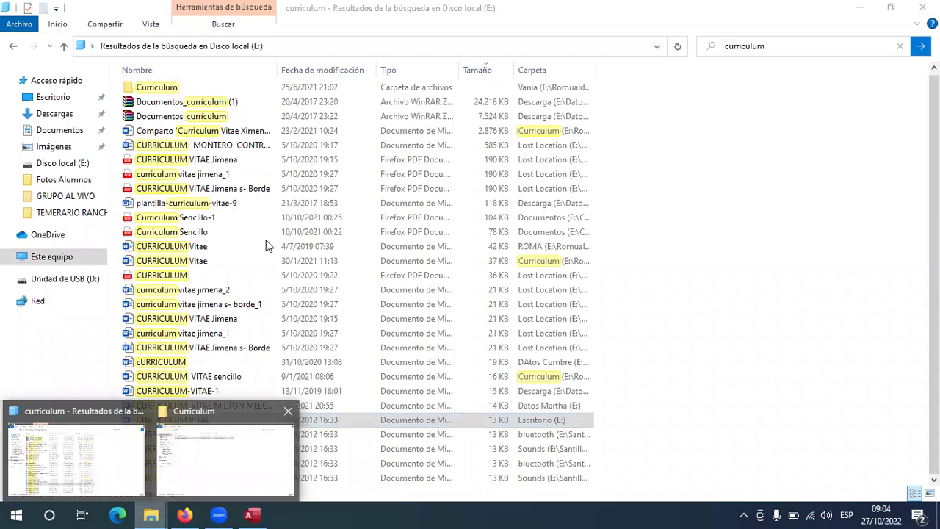
pyautogui.hotkey('ctrl', 'v')
# Step: Rename the copied CURRICULUM VITAE document, replacing VITAE with its owner's first name
pyautogui.click(215, 118)
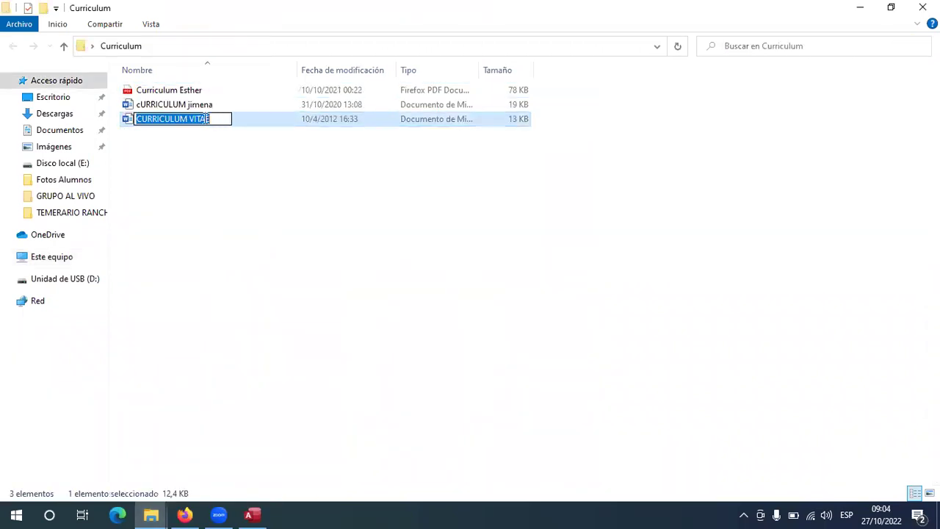
pyautogui.doubleClick(198, 118)
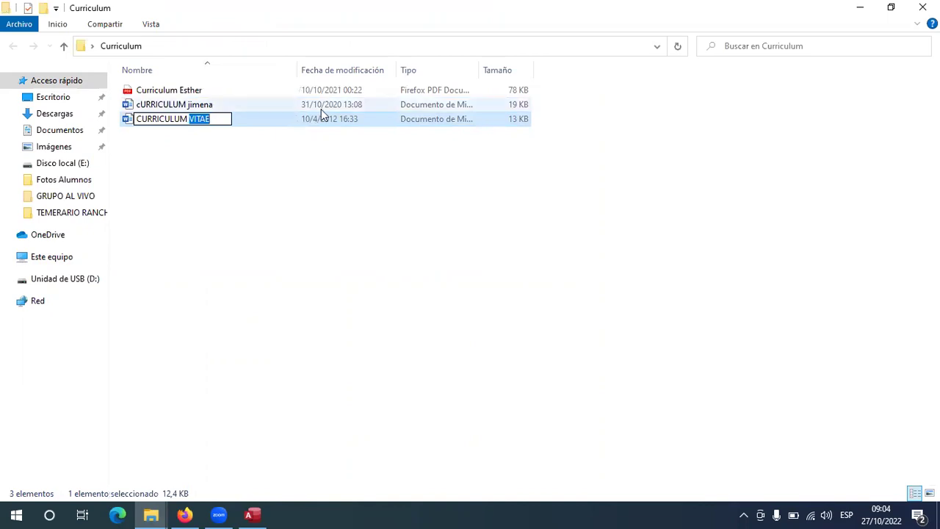
pyautogui.write('Gloria')
pyautogui.press('Return')
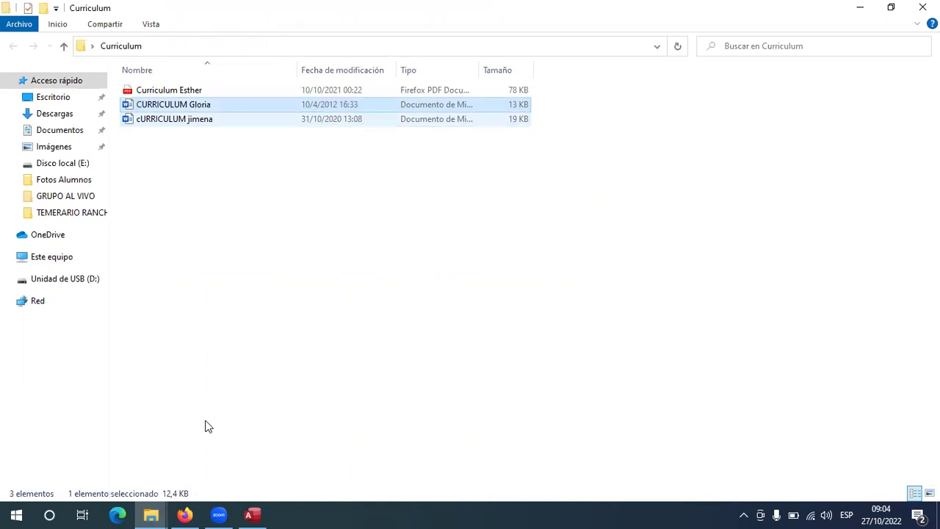
# Step: Open the other 13 KB CURRICULUM VITAE documents in the search results to check whose curriculums they are
pyautogui.click(150, 514)
pyautogui.click(137, 430)
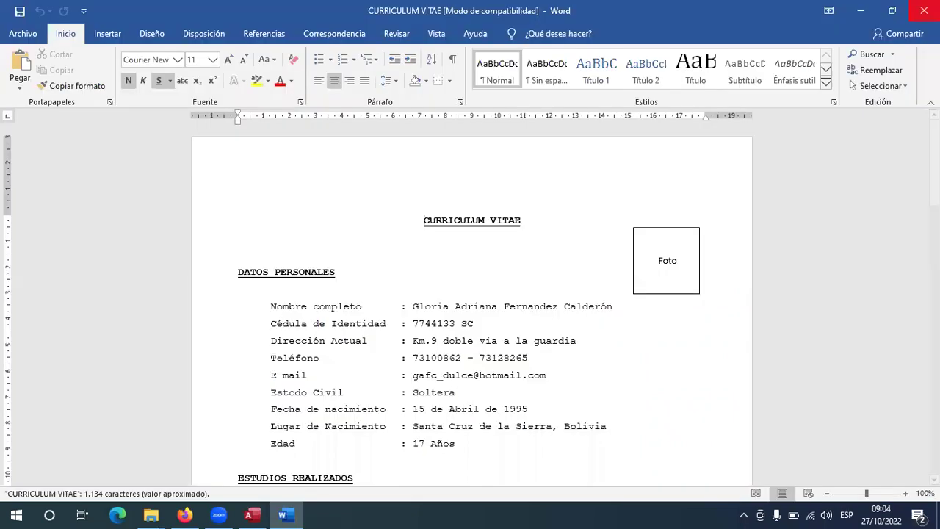
pyautogui.hotkey('alt', 'F4')
pyautogui.doubleClick(196, 449)
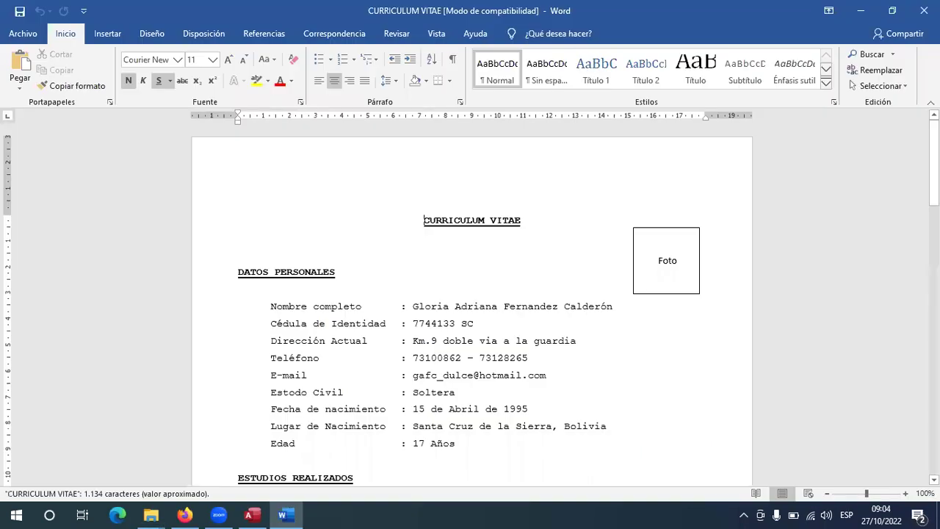
pyautogui.click(924, 10)
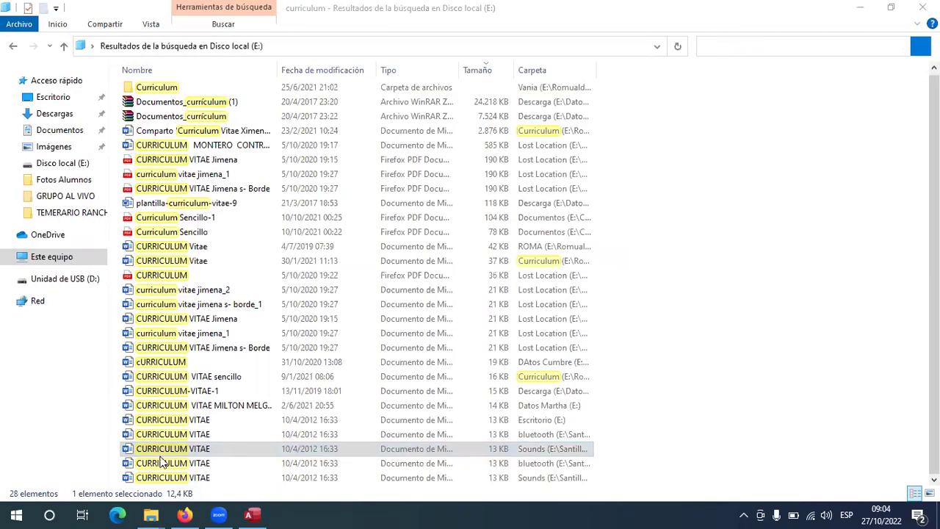
pyautogui.doubleClick(199, 468)
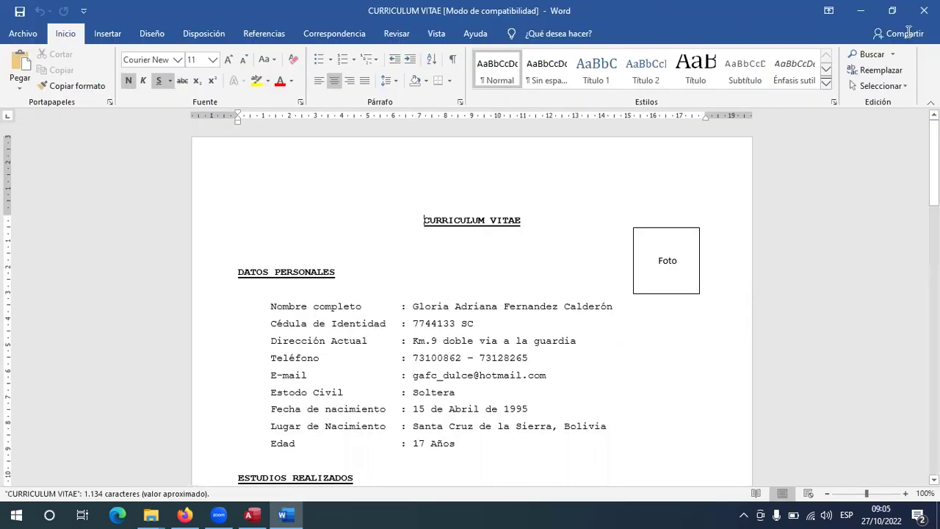
pyautogui.click(107, 33)
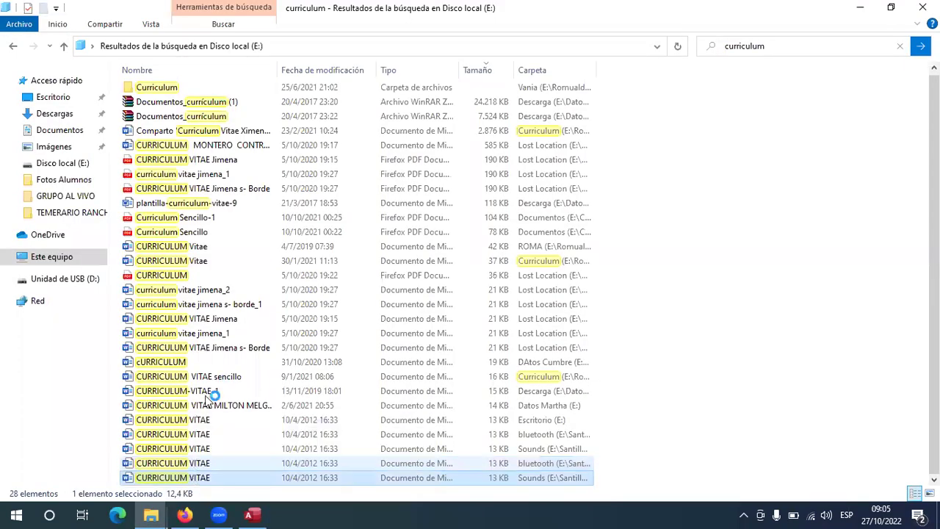
# Step: Open CURRICULUM-VITAE-1 from the search results to check its owner, and close the open Word documents
pyautogui.click(212, 391)
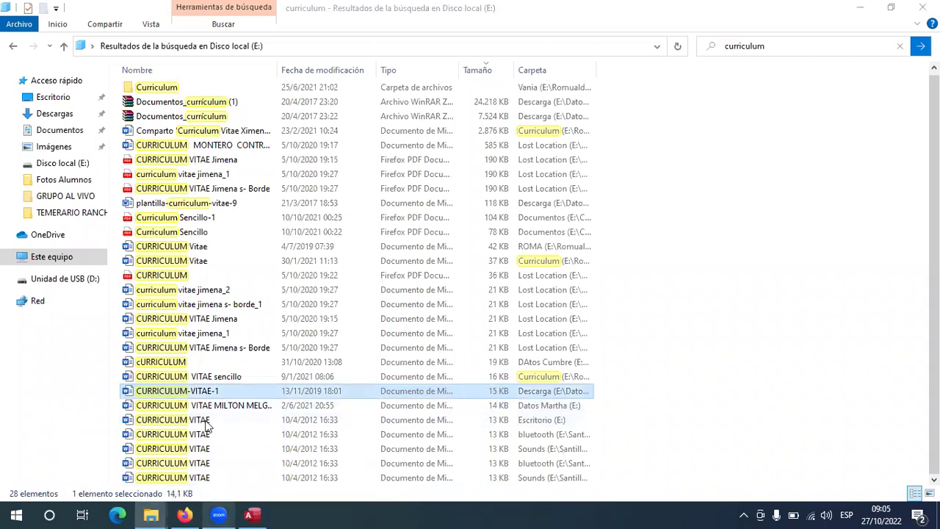
pyautogui.press('Return')
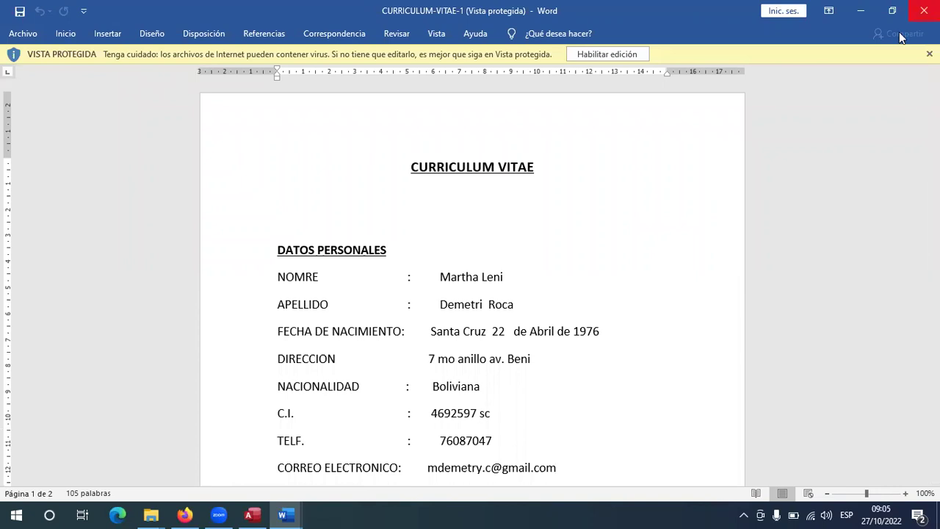
pyautogui.click(924, 10)
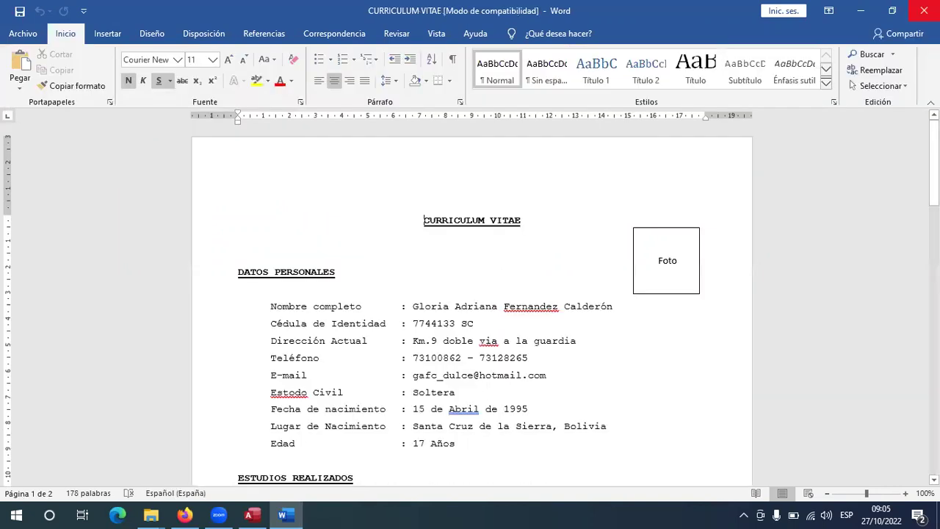
pyautogui.click(924, 10)
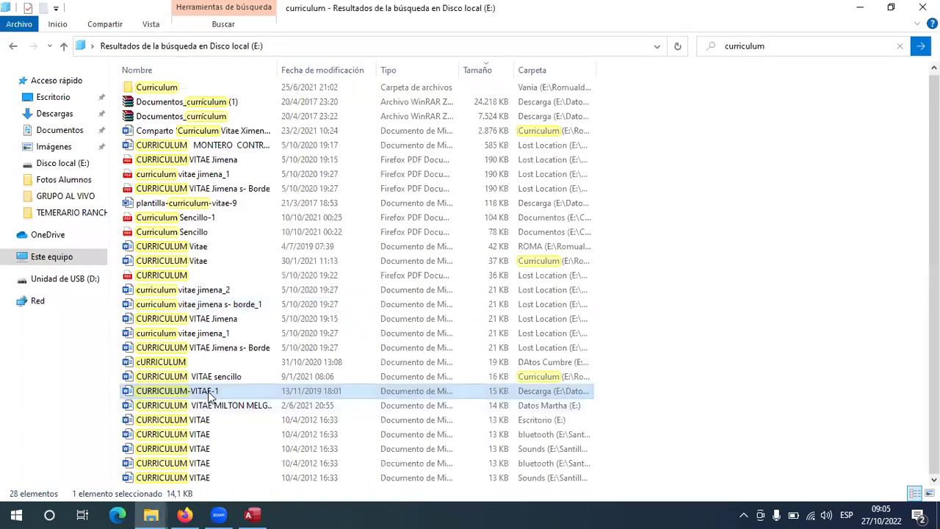
# Step: Copy CURRICULUM-VITAE-1 from the search results into the desktop Curriculum folder
pyautogui.rightClick(209, 395)
pyautogui.click(150, 514)
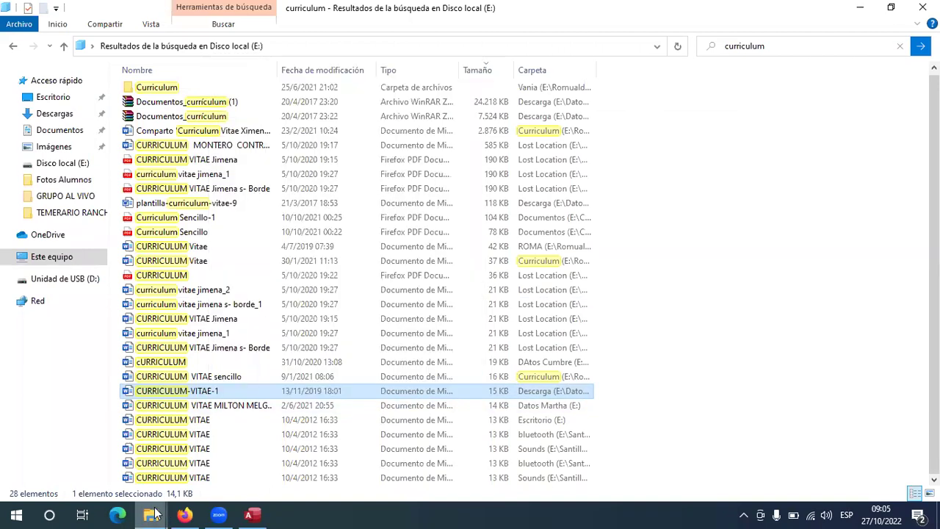
pyautogui.rightClick(228, 275)
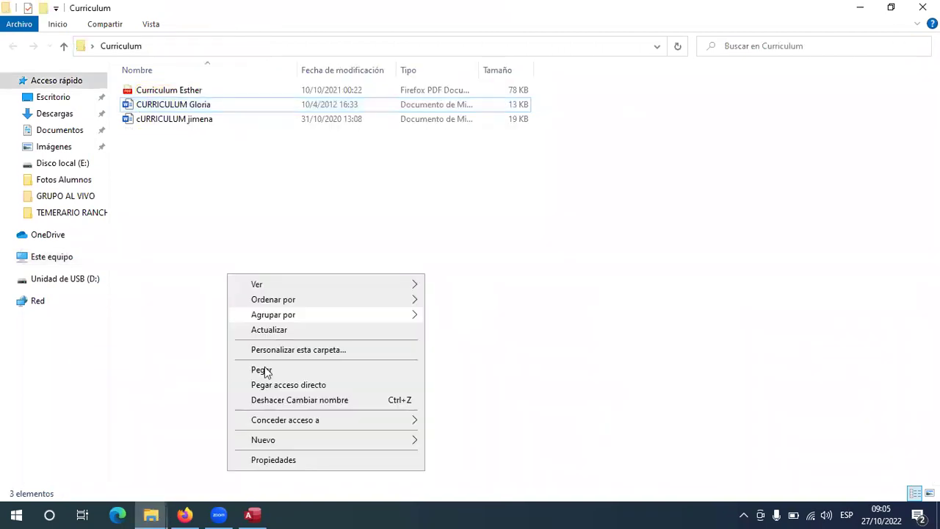
pyautogui.click(262, 369)
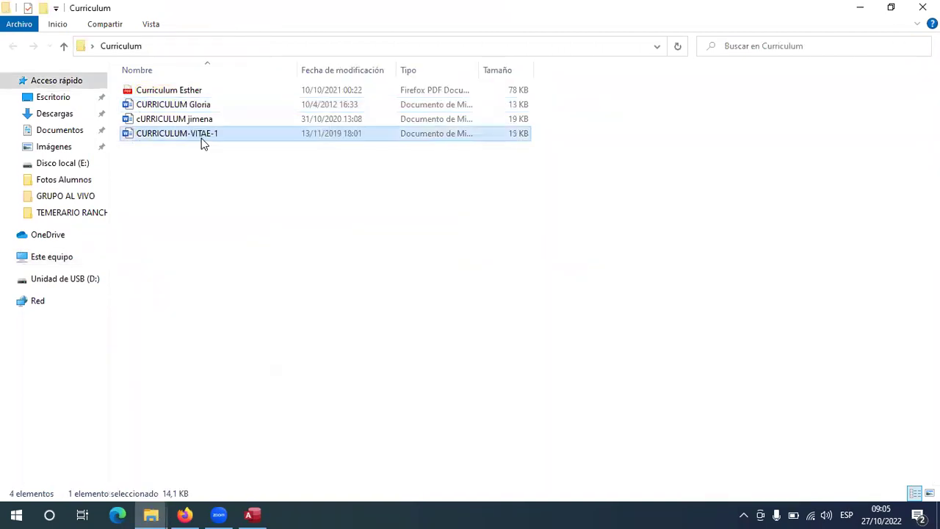
# Step: Check the owner in the copied CURRICULUM-VITAE-1, close it, and rename the file, replacing VITAE-1 with the owner's first name
pyautogui.doubleClick(210, 135)
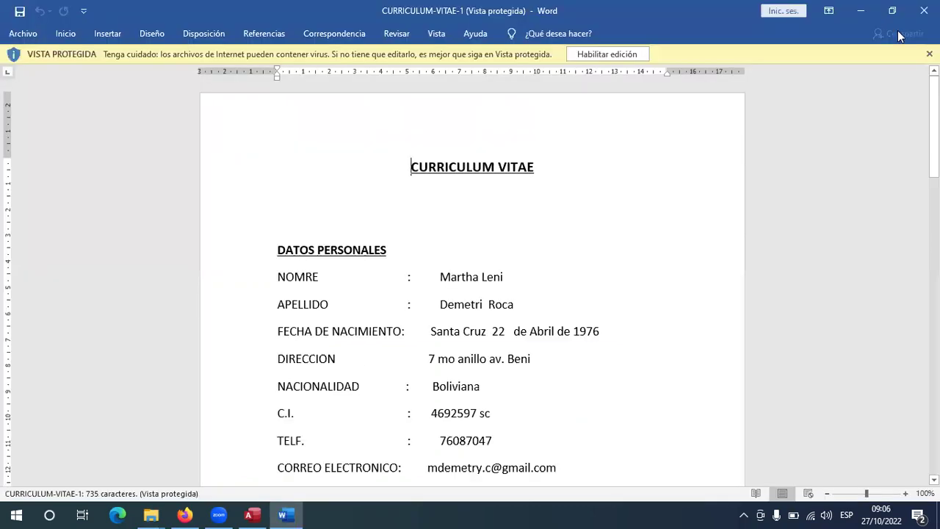
pyautogui.hotkey('alt', 'F4')
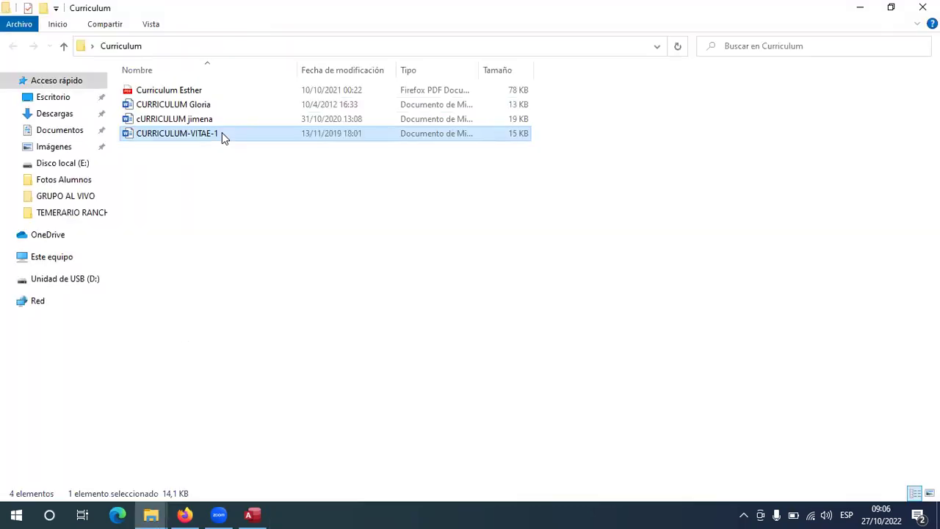
pyautogui.click(222, 133)
pyautogui.click(195, 136)
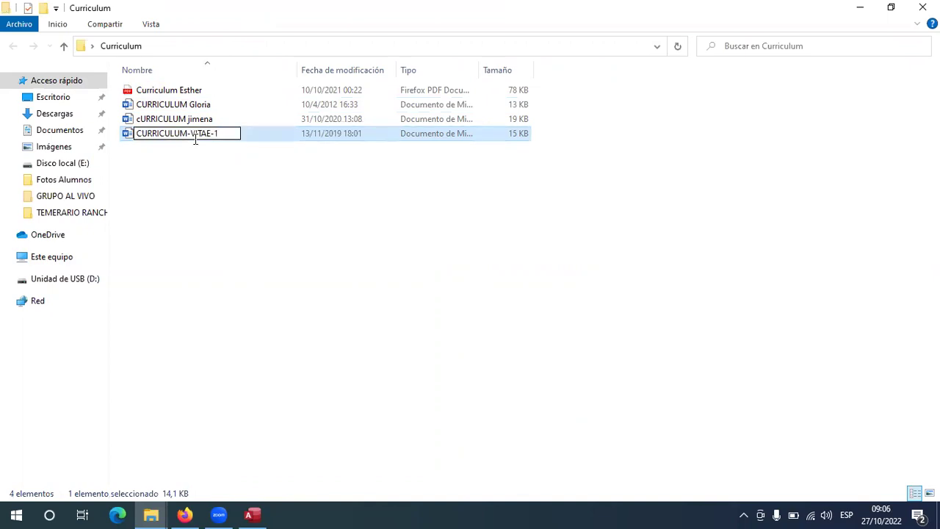
pyautogui.hotkey('shift', 'End')
pyautogui.press('BackSpace')
pyautogui.press('BackSpace')
pyautogui.write('Martha')
pyautogui.press('Return')
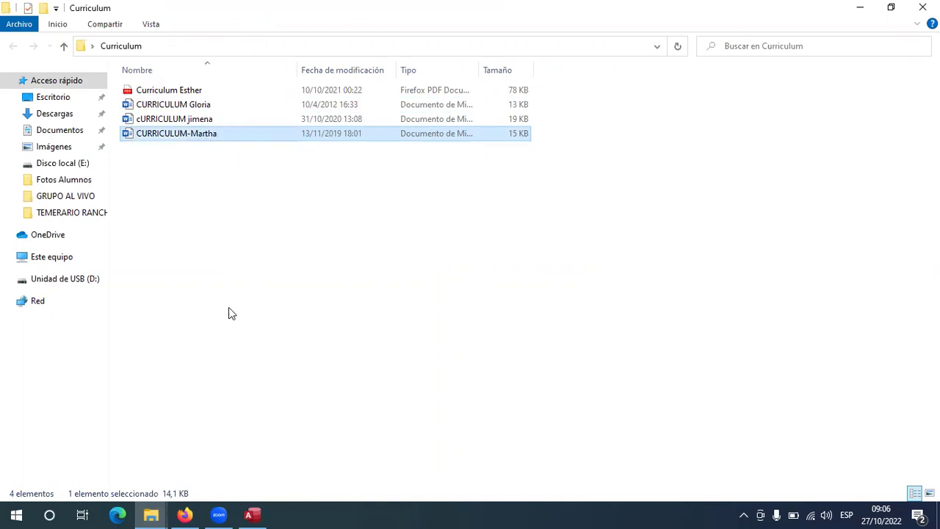
# Step: Switch to Access, review the Datos de Profesionales fields, save the table and show it in datasheet view
pyautogui.click(251, 514)
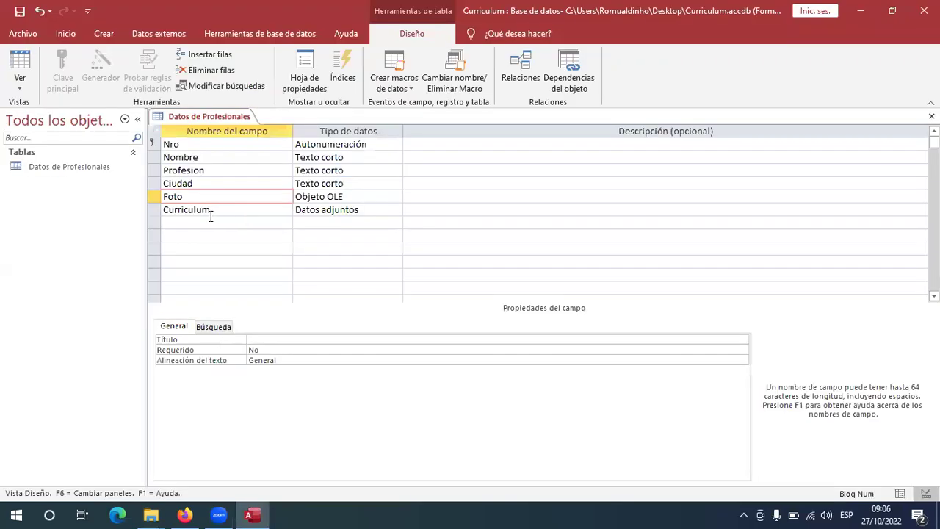
pyautogui.click(211, 218)
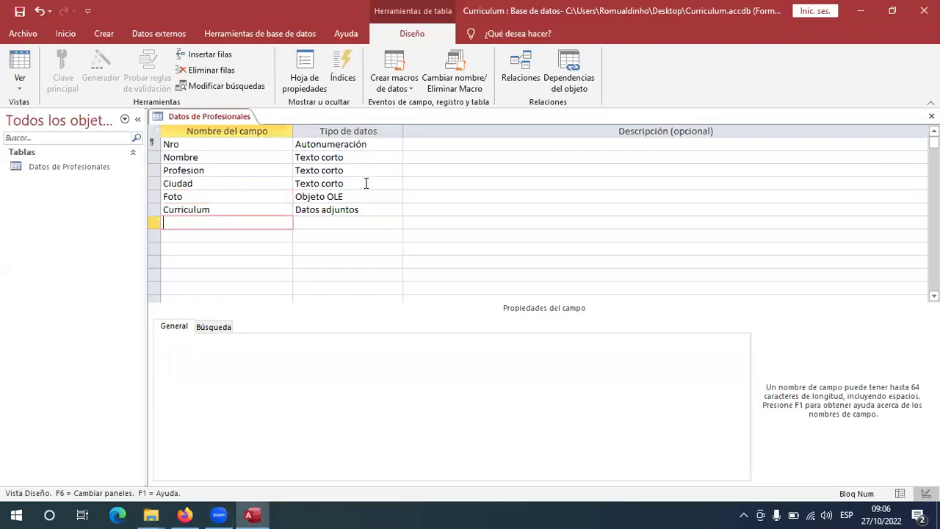
pyautogui.click(198, 158)
pyautogui.click(212, 194)
pyautogui.press('Down')
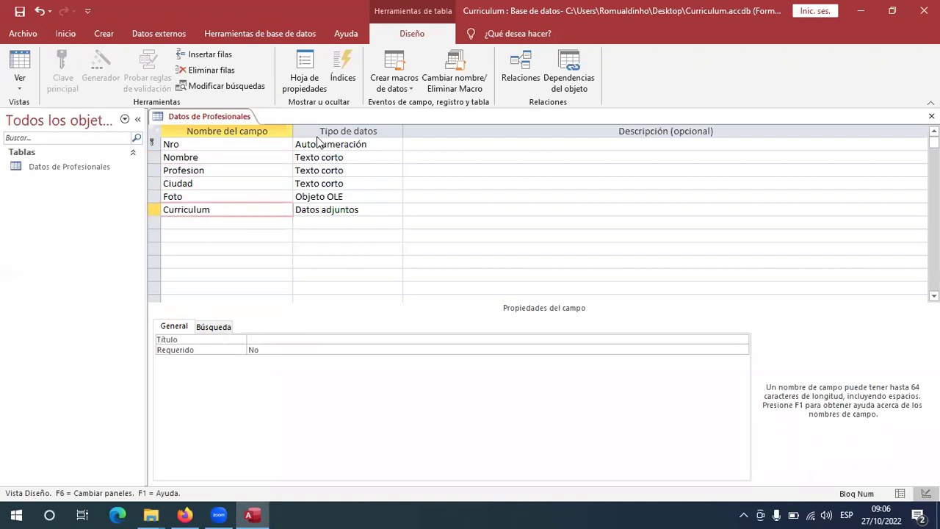
pyautogui.rightClick(205, 125)
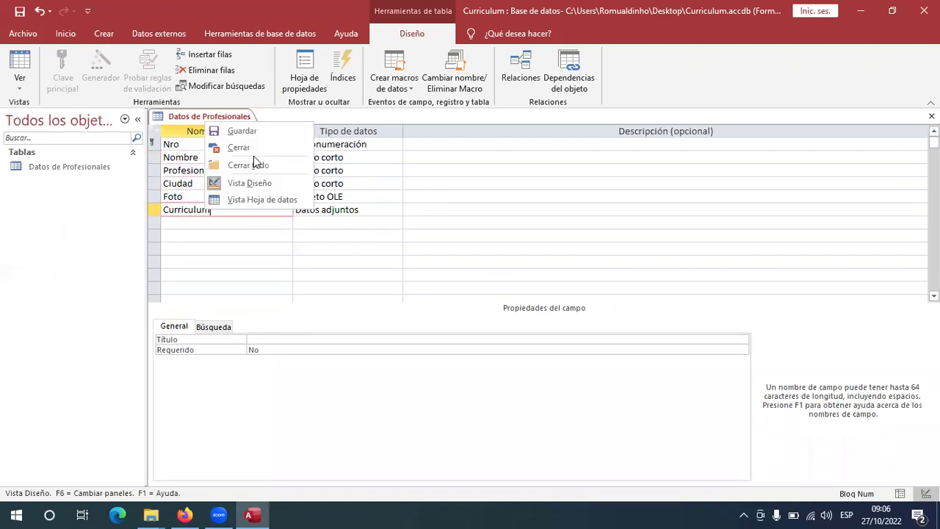
pyautogui.press('Return')
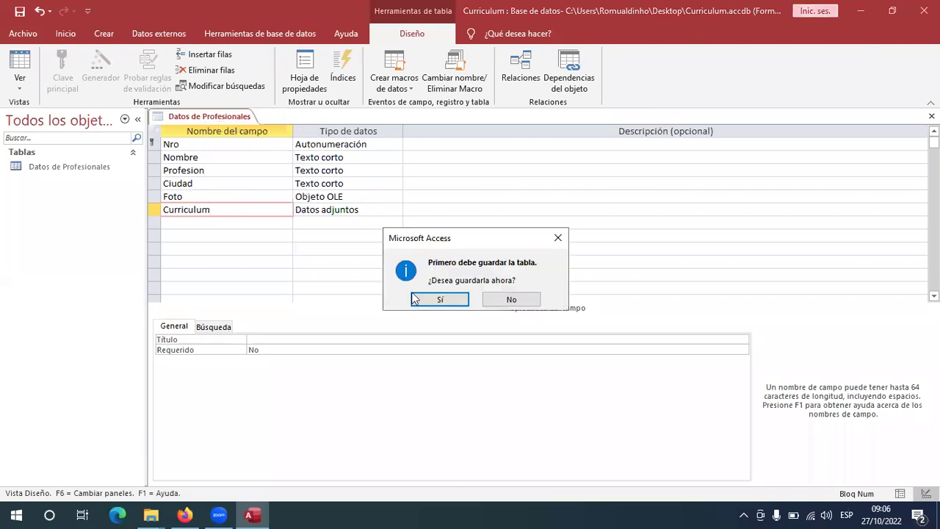
pyautogui.click(429, 300)
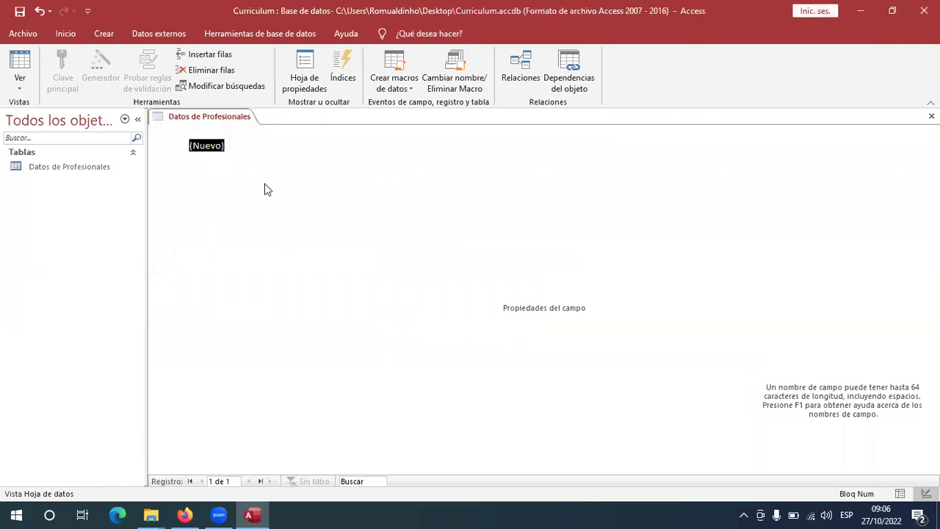
# Step: Fill the first record with the first name from the PDF curriculum file, profession Ing de sistema and city Santa Cruz
pyautogui.press('Tab')
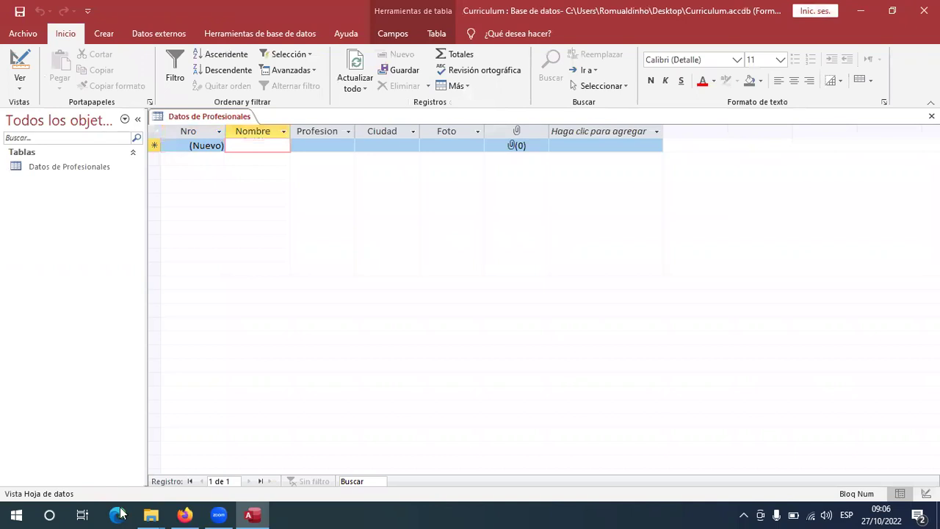
pyautogui.hotkey('alt', 'Tab')
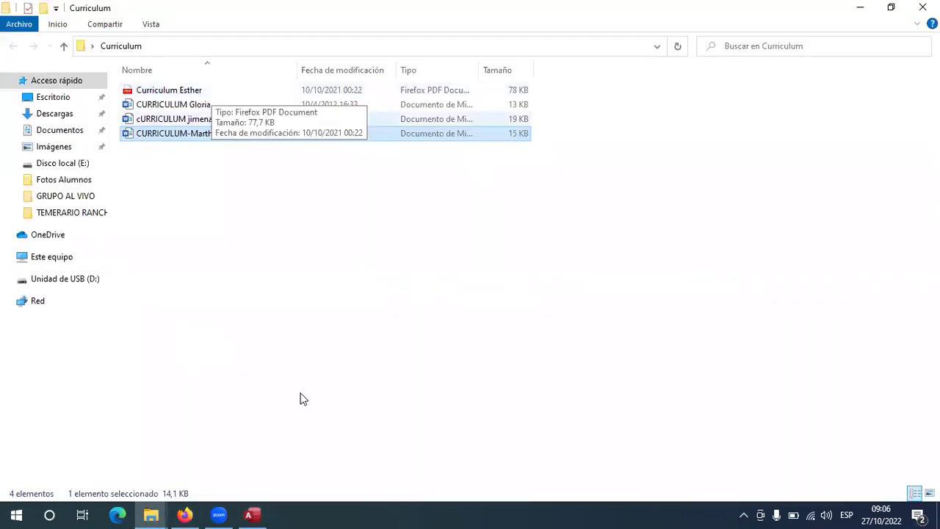
pyautogui.click(252, 515)
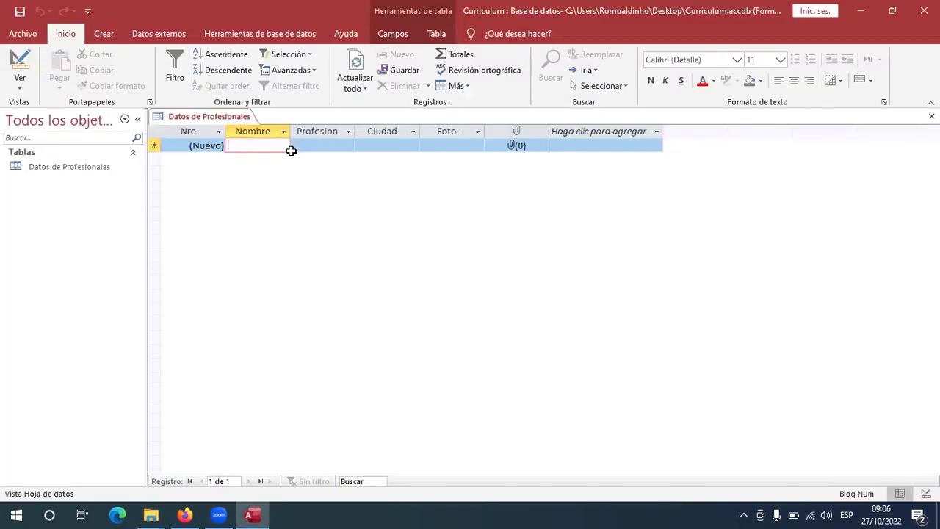
pyautogui.write('Esther')
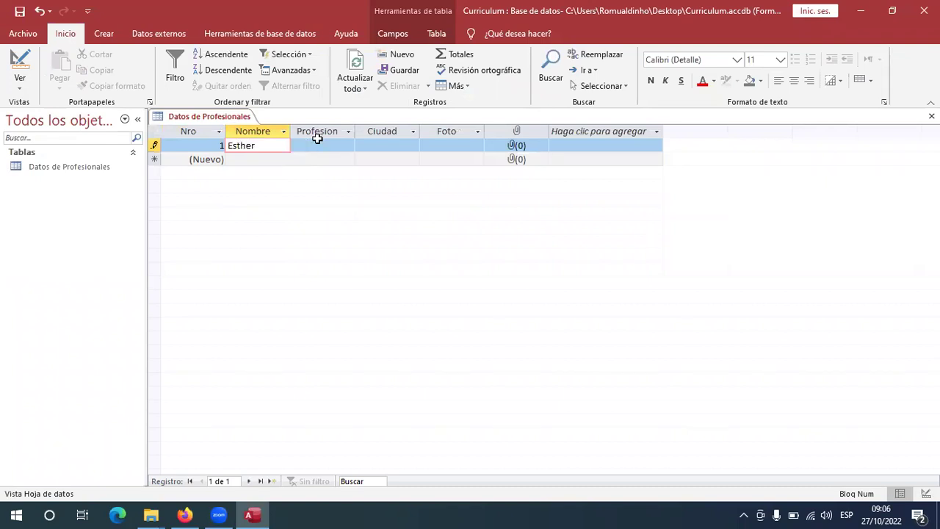
pyautogui.click(318, 140)
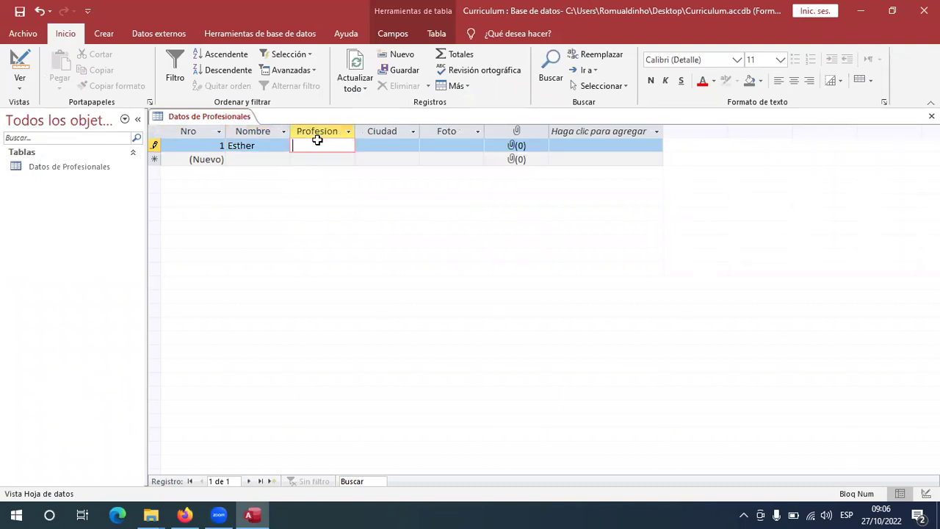
pyautogui.write('Ing de sistema')
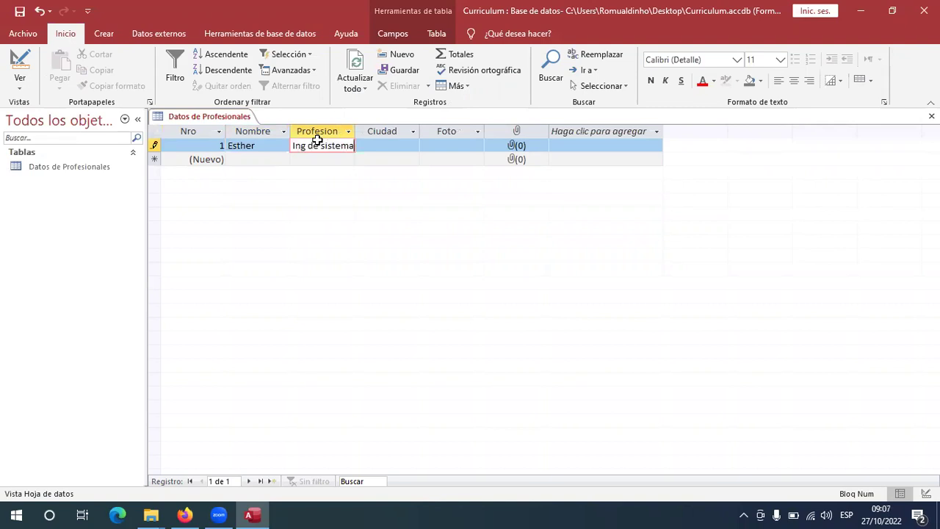
pyautogui.click(383, 145)
pyautogui.write('Santa Cruz')
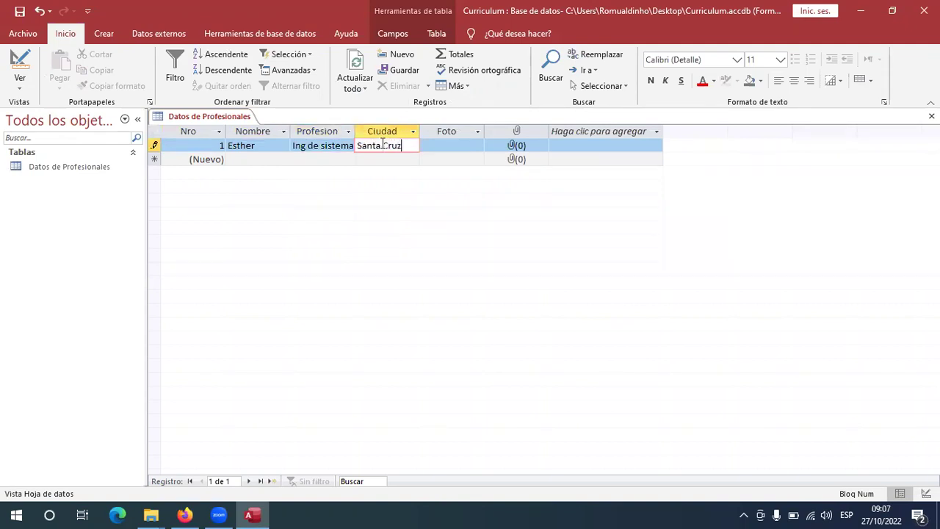
# Step: Insert a new Microsoft Word Document object in the first record's Foto field
pyautogui.doubleClick(431, 148)
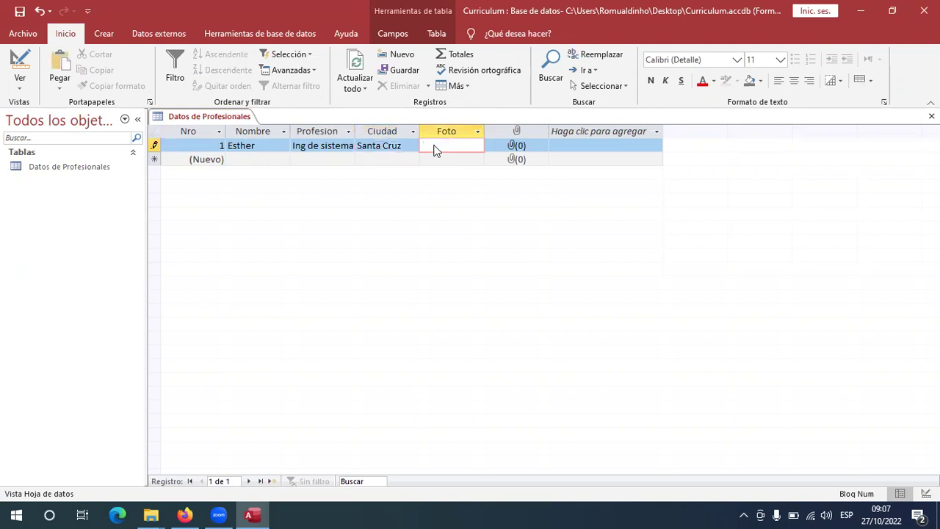
pyautogui.click(468, 313)
pyautogui.rightClick(449, 143)
pyautogui.click(504, 272)
pyautogui.scroll(-5, 507, 184)
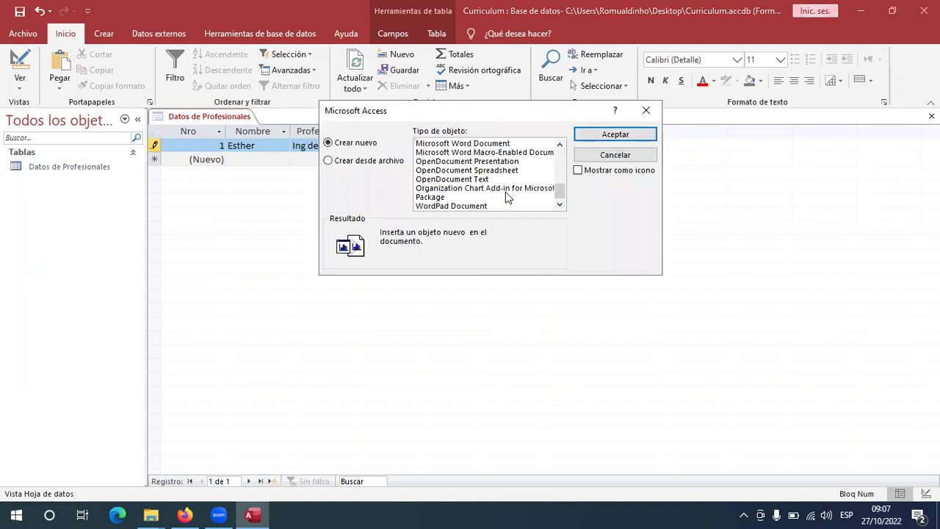
pyautogui.scroll(1, 479, 165)
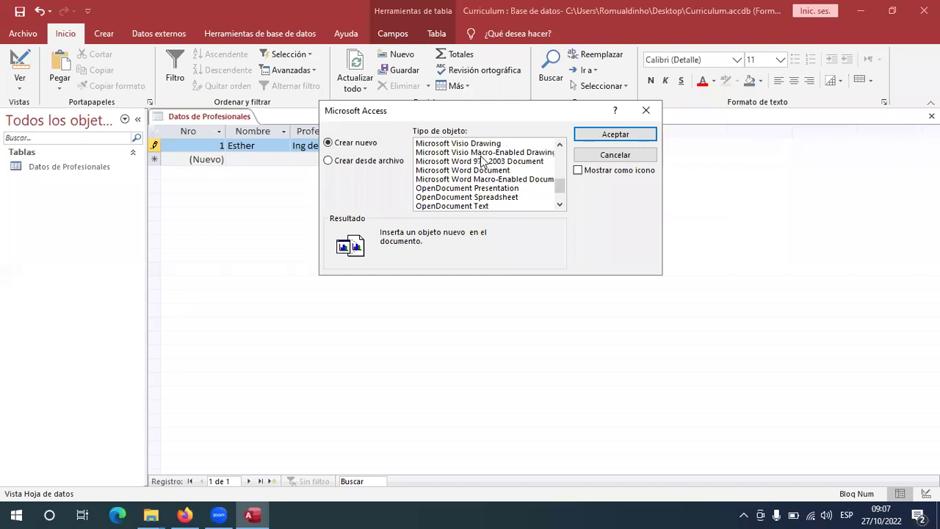
pyautogui.click(473, 171)
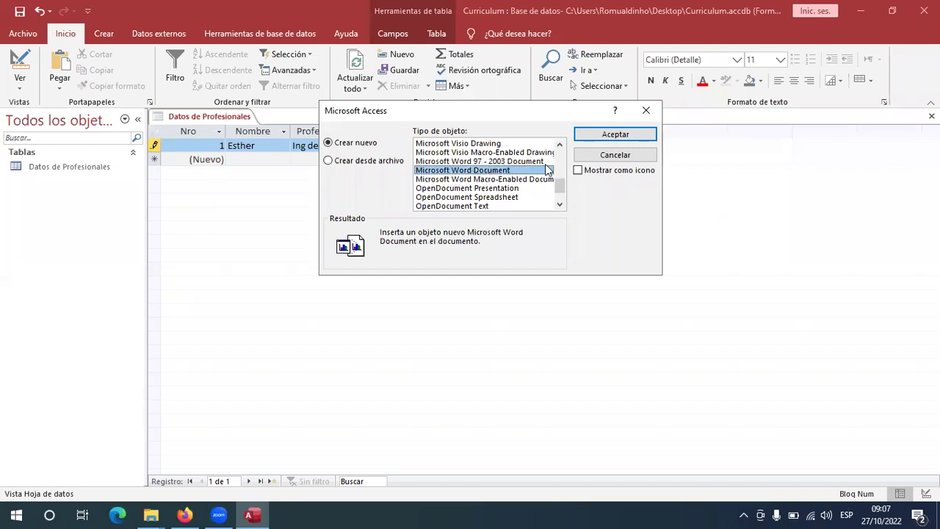
pyautogui.click(615, 135)
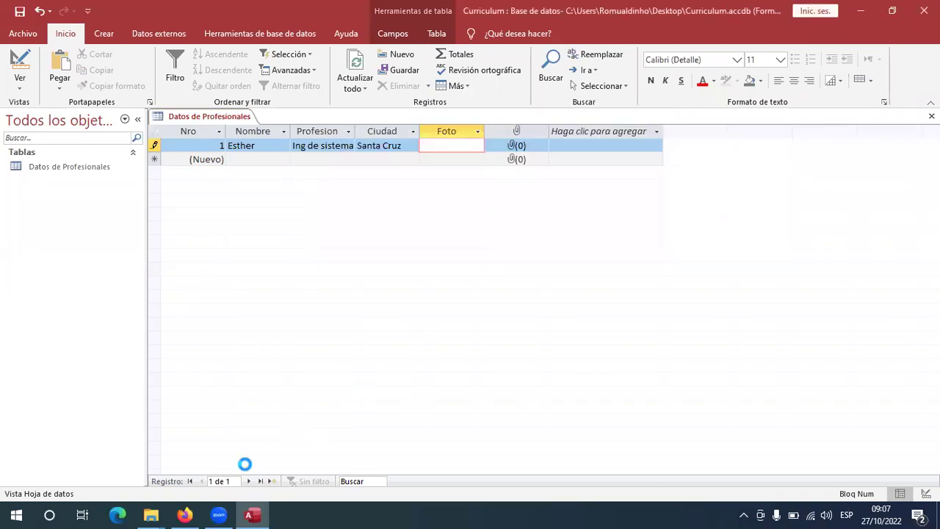
# Step: Switch to Firefox, search Google Images for mujer and copy the ONU Mujeres picture of the woman in the striped top
pyautogui.click(185, 514)
pyautogui.doubleClick(529, 25)
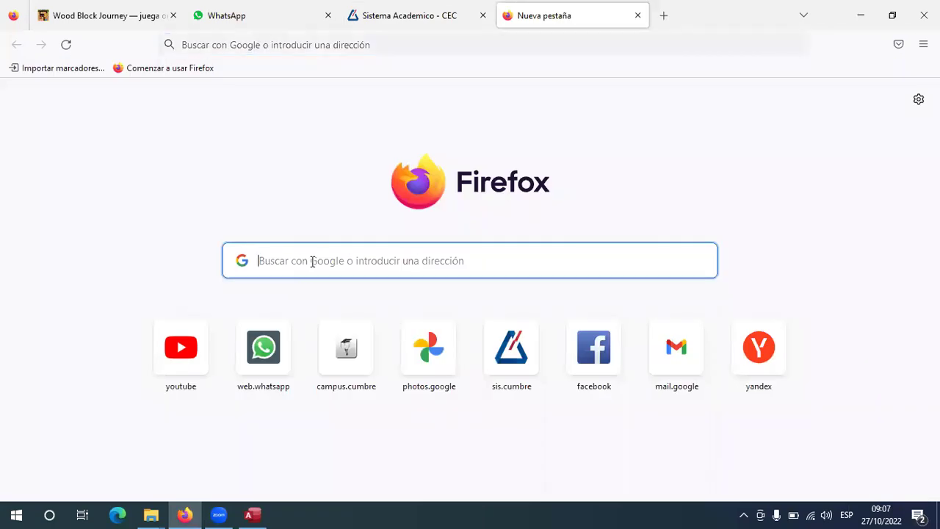
pyautogui.write('mujer')
pyautogui.press('Return')
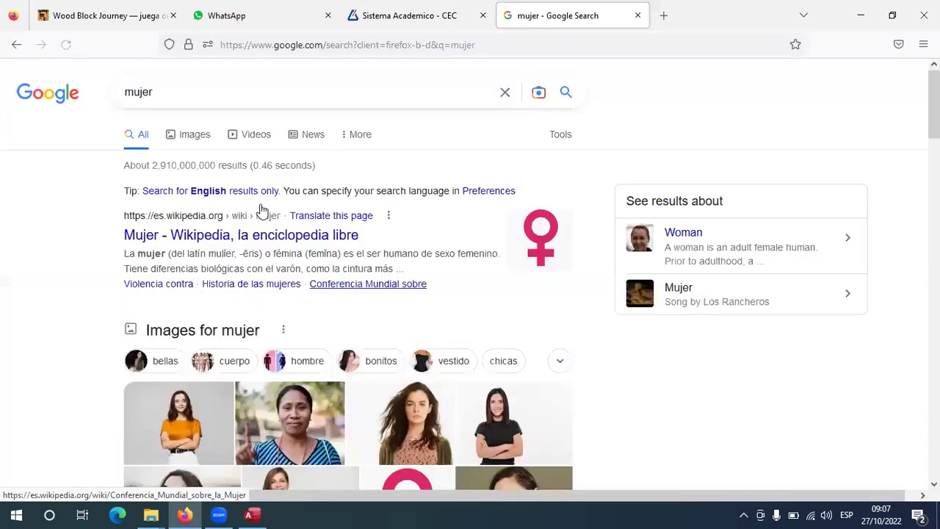
pyautogui.click(384, 329)
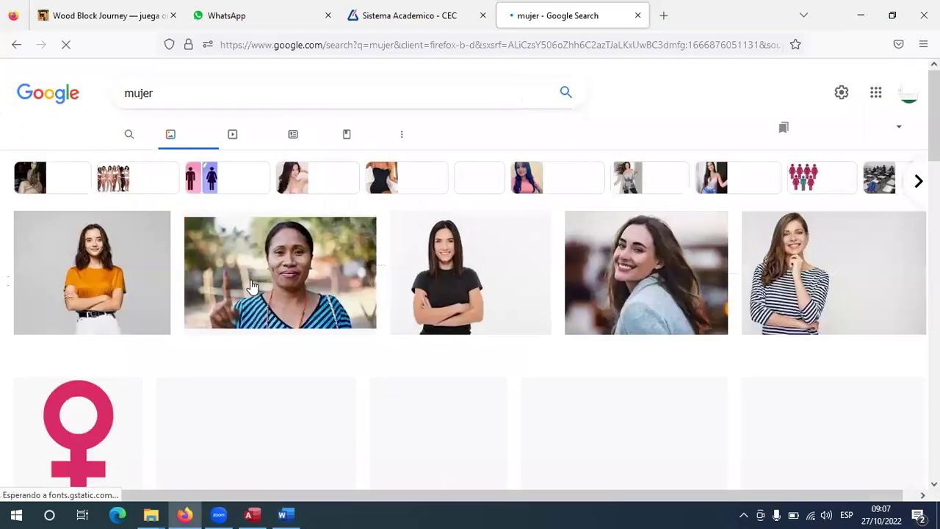
pyautogui.rightClick(252, 282)
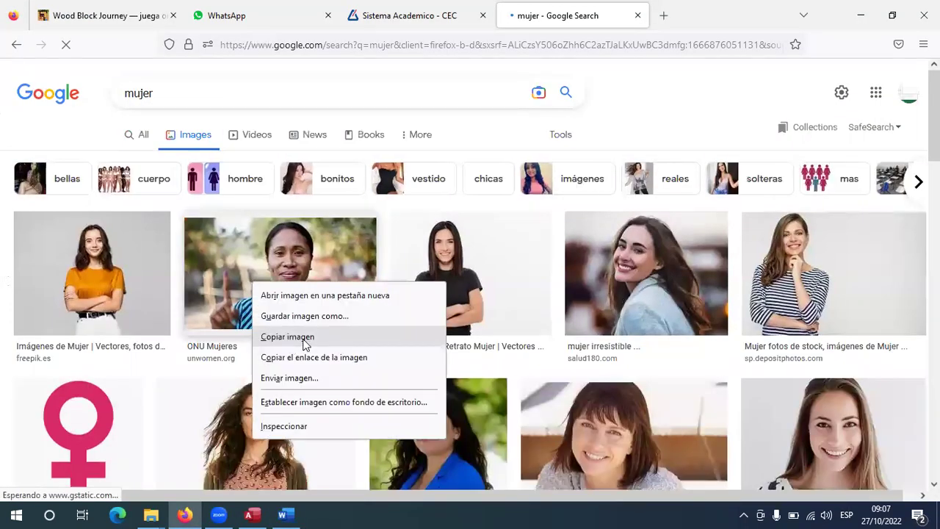
pyautogui.click(287, 337)
pyautogui.click(286, 515)
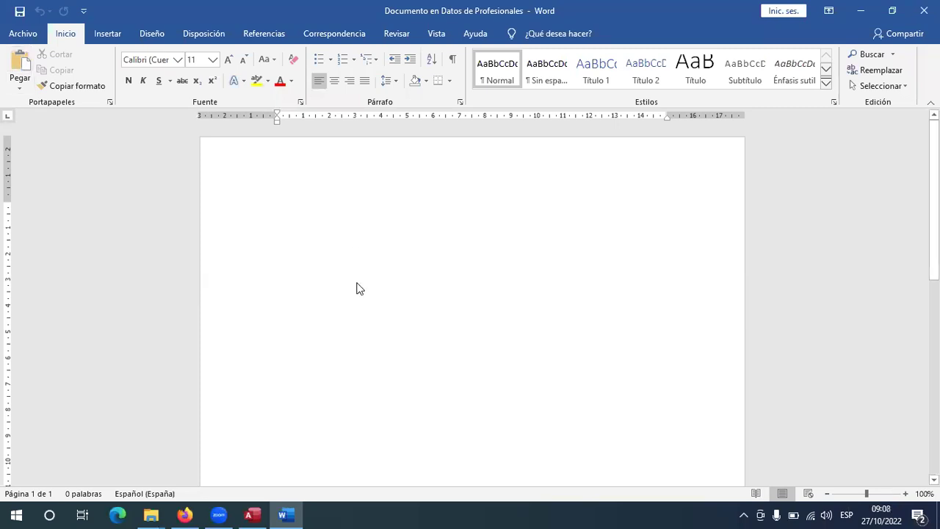
pyautogui.hotkey('ctrl', 'v')
pyautogui.click(325, 220)
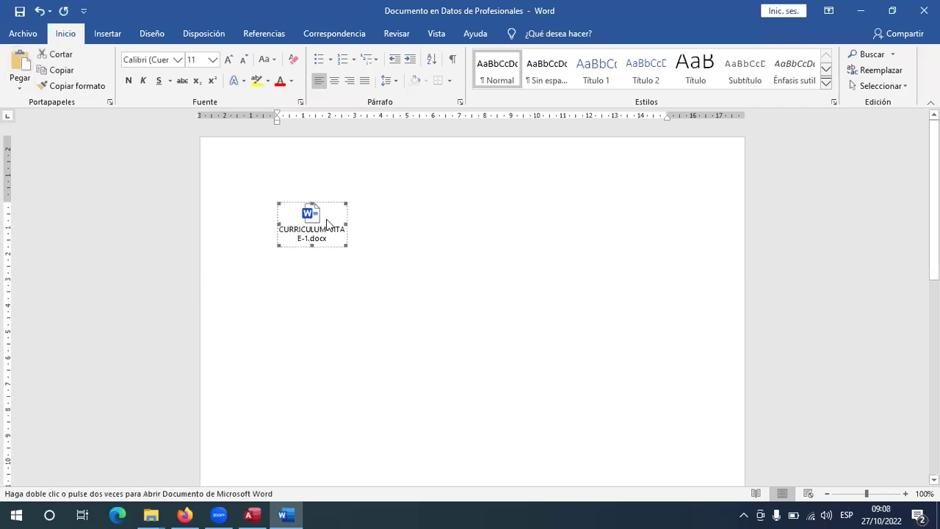
pyautogui.press('Delete')
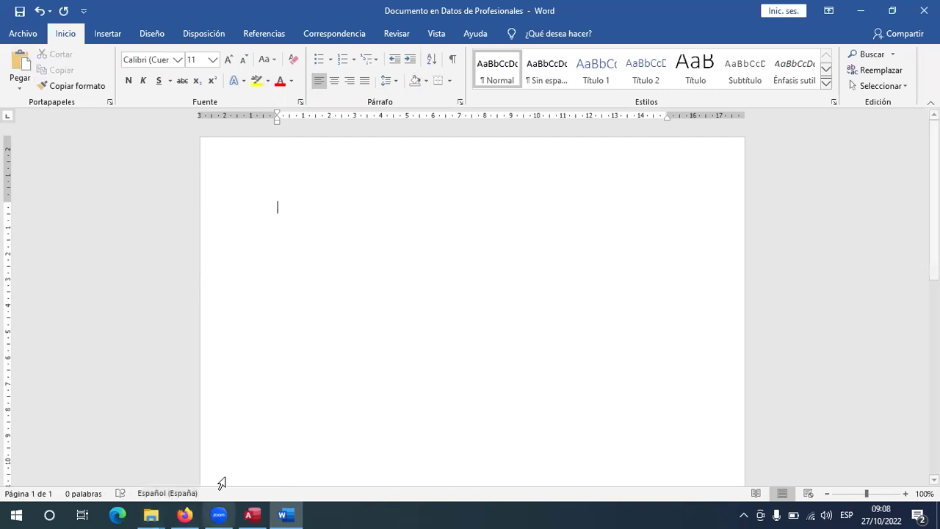
# Step: Copy the ONU Mujeres picture again in Firefox and paste it into the blank Word document
pyautogui.click(184, 514)
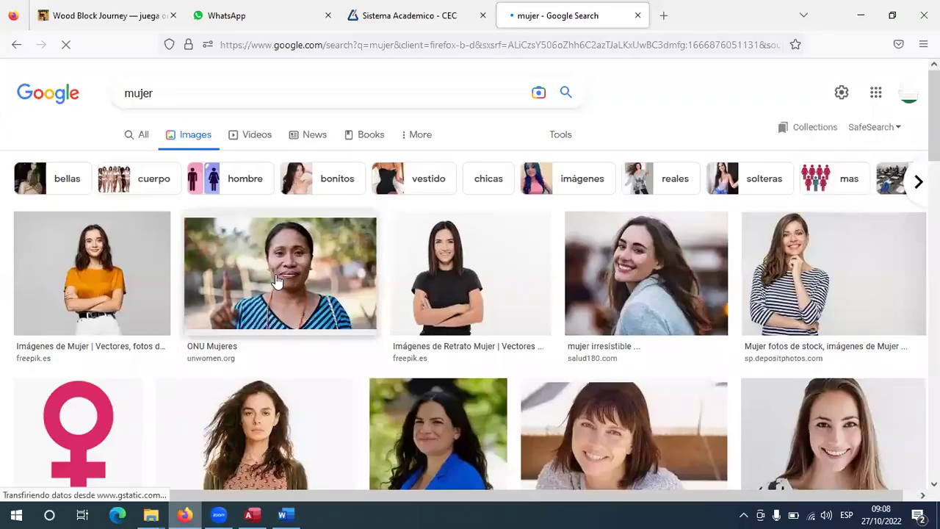
pyautogui.rightClick(280, 310)
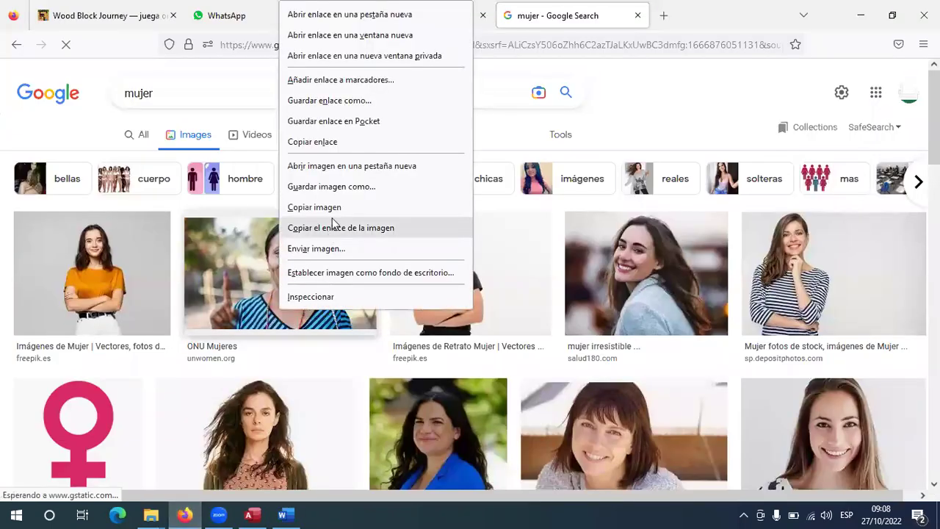
pyautogui.click(287, 514)
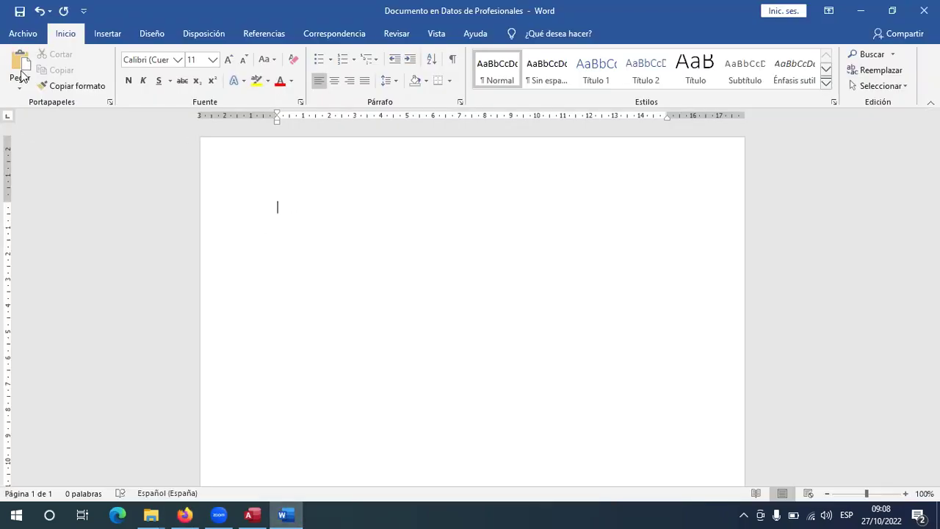
pyautogui.click(20, 88)
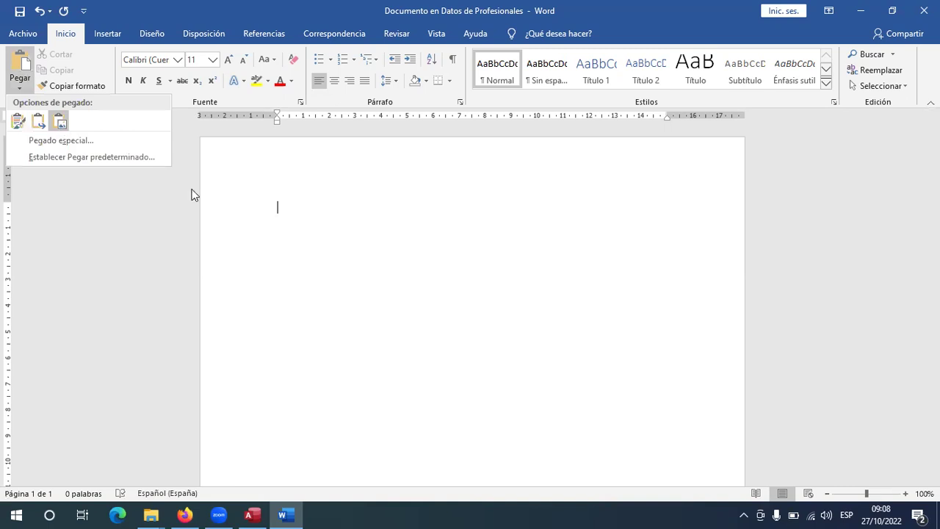
pyautogui.hotkey('ctrl', 'v')
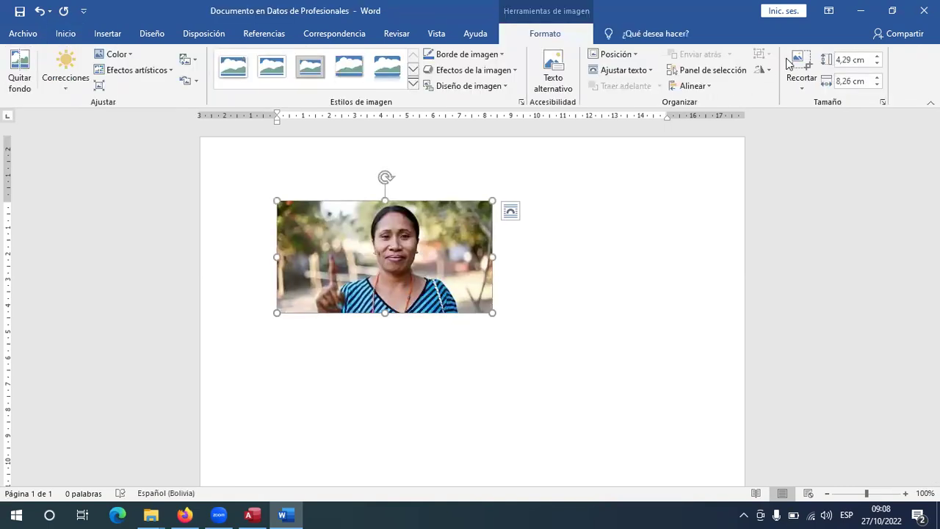
# Step: Crop both sides of the pasted photo around the woman to about 3.7 cm wide
pyautogui.click(794, 65)
pyautogui.moveTo(490, 257); pyautogui.dragTo(439, 259)
pyautogui.moveTo(276, 257); pyautogui.dragTo(343, 262)
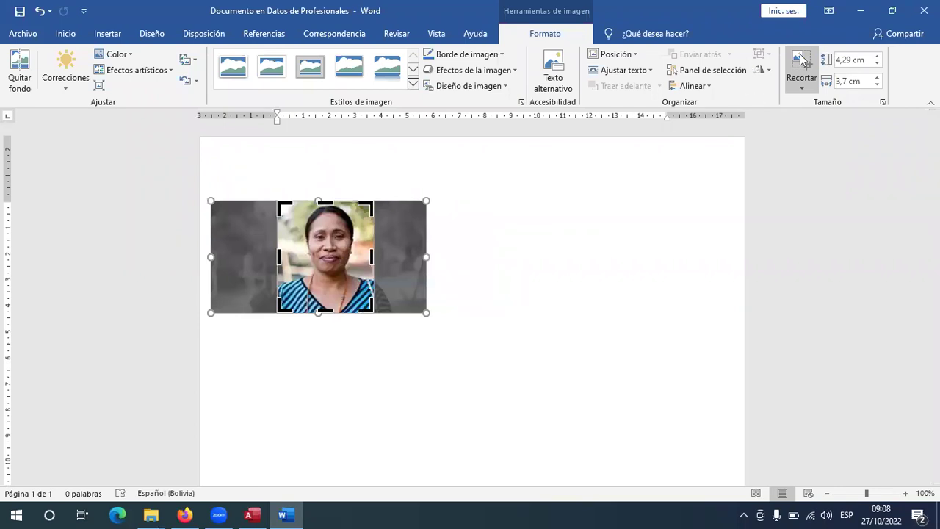
pyautogui.press('Escape')
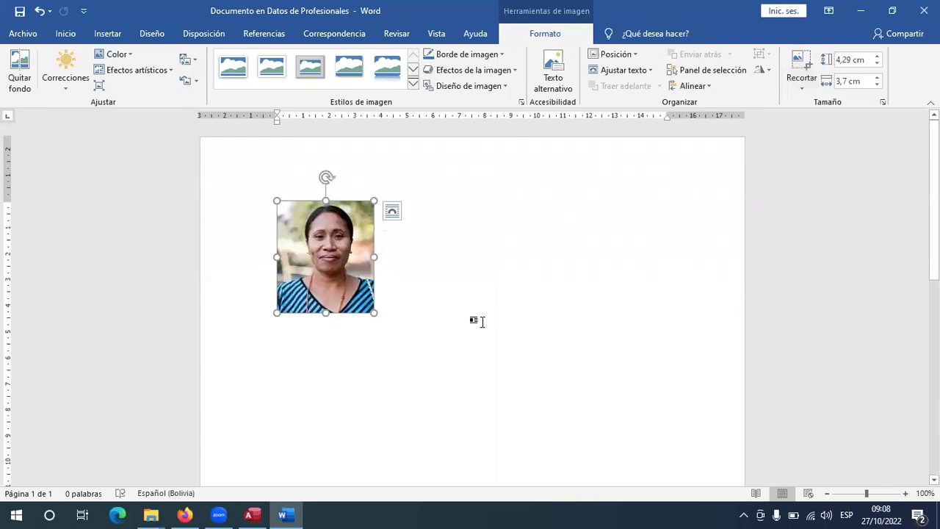
# Step: Enlarge the cropped photo to about 5.13 cm high by 4.43 cm wide, and close the Word object to return to Access
pyautogui.hotkey('ctrl', 'z')
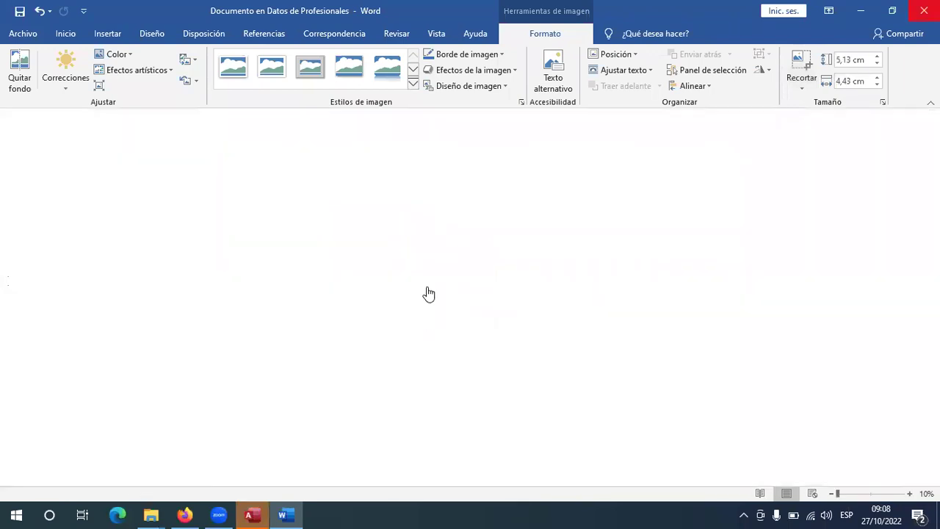
pyautogui.click(184, 515)
pyautogui.hotkey('alt', 'Tab')
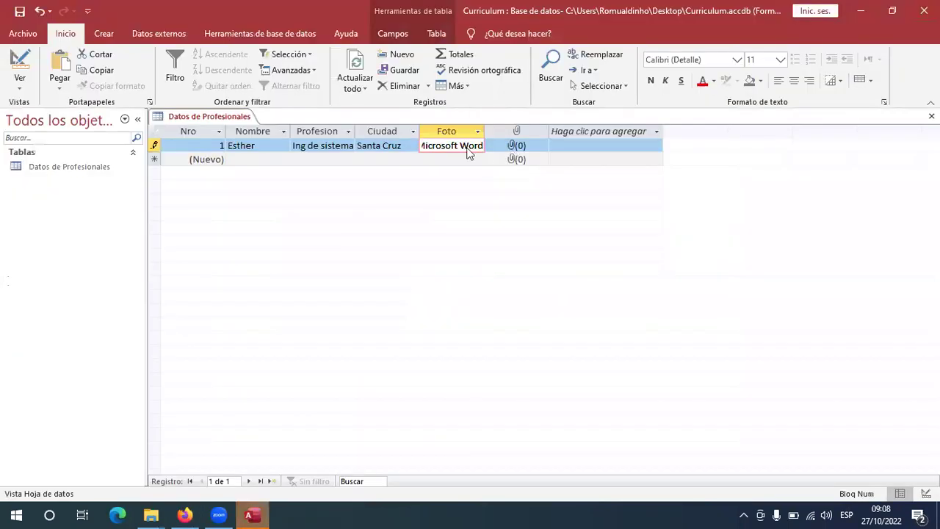
# Step: Attach the PDF curriculum from the Curriculum folder on the desktop to the first record's attachment field and accept the attachment
pyautogui.click(521, 153)
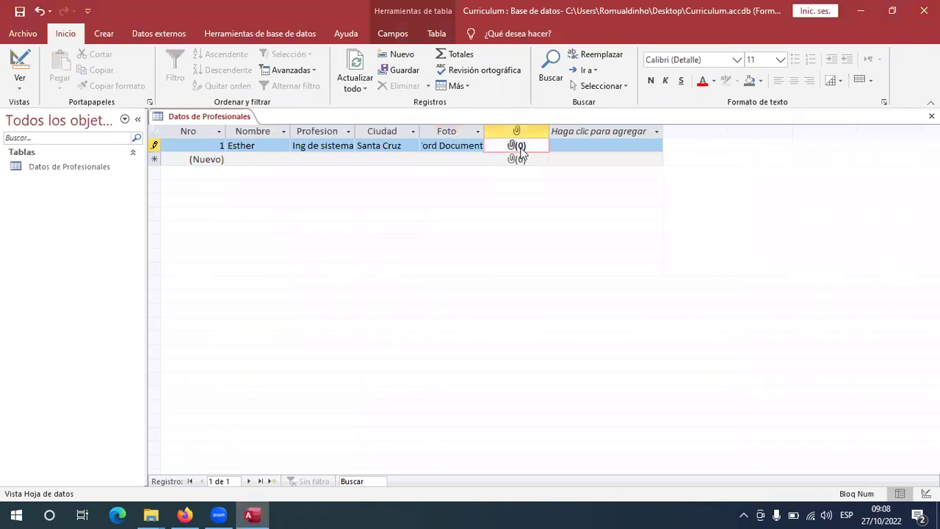
pyautogui.rightClick(522, 152)
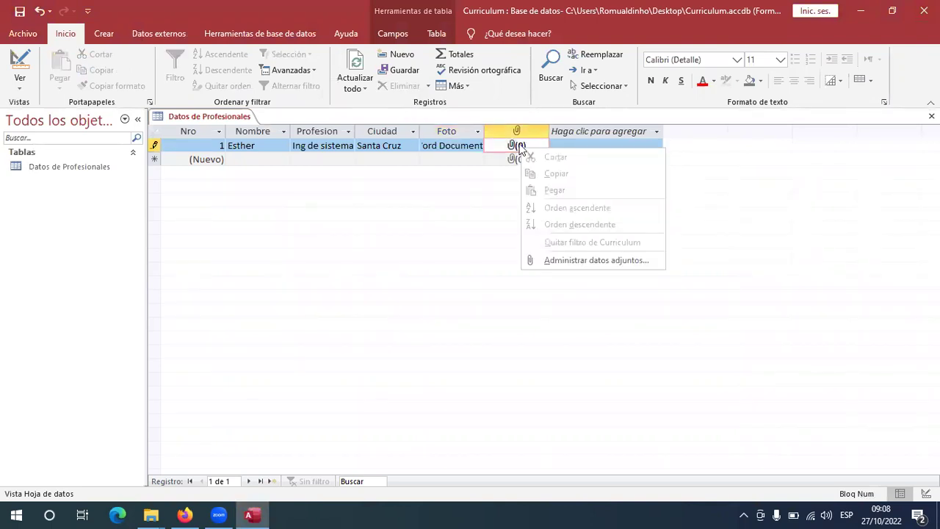
pyautogui.click(565, 266)
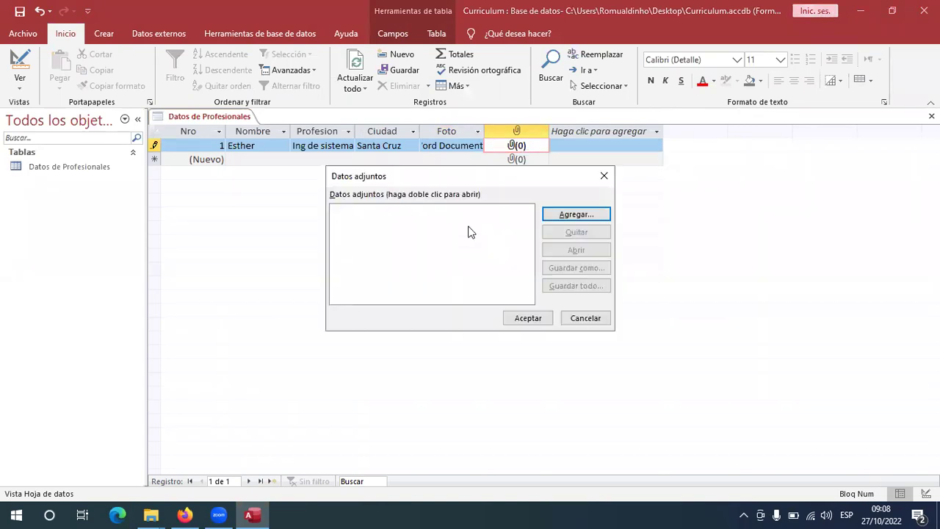
pyautogui.click(576, 216)
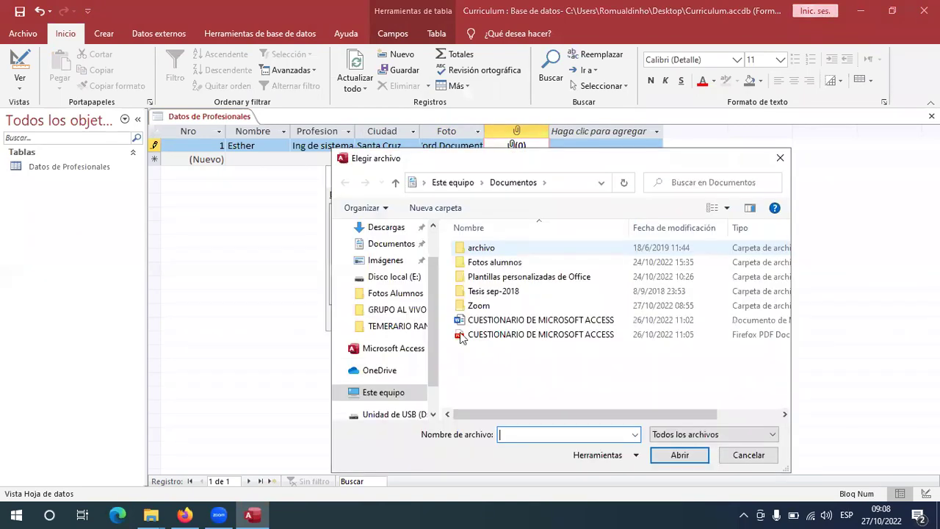
pyautogui.click(387, 227)
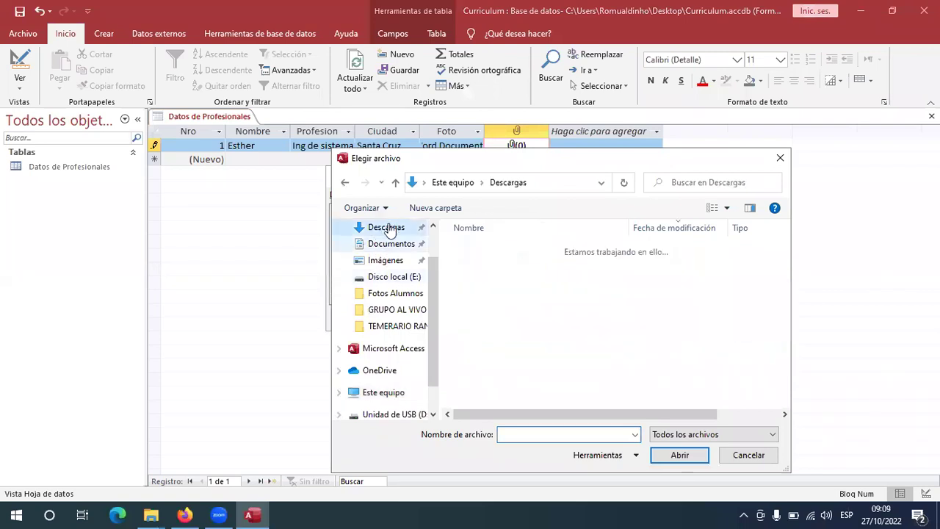
pyautogui.click(388, 227)
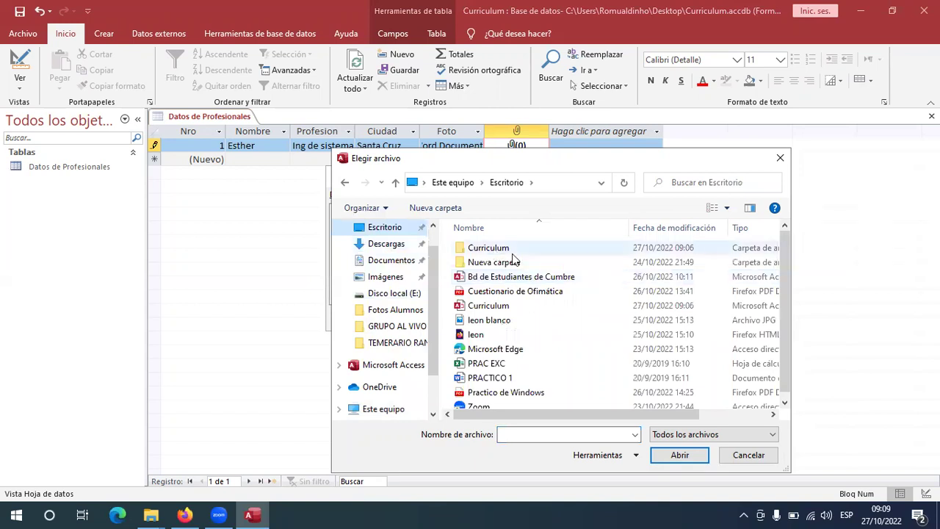
pyautogui.doubleClick(514, 251)
pyautogui.click(515, 250)
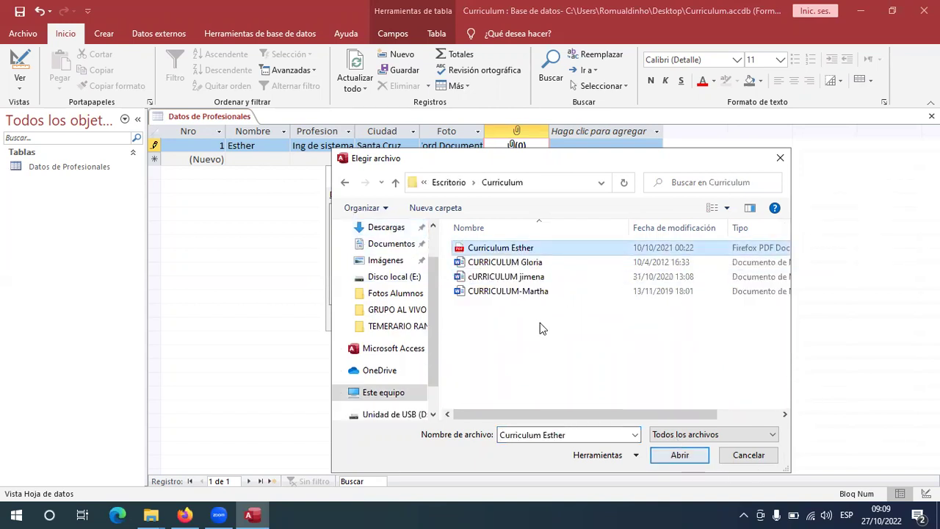
pyautogui.press('Return')
pyautogui.press('Return')
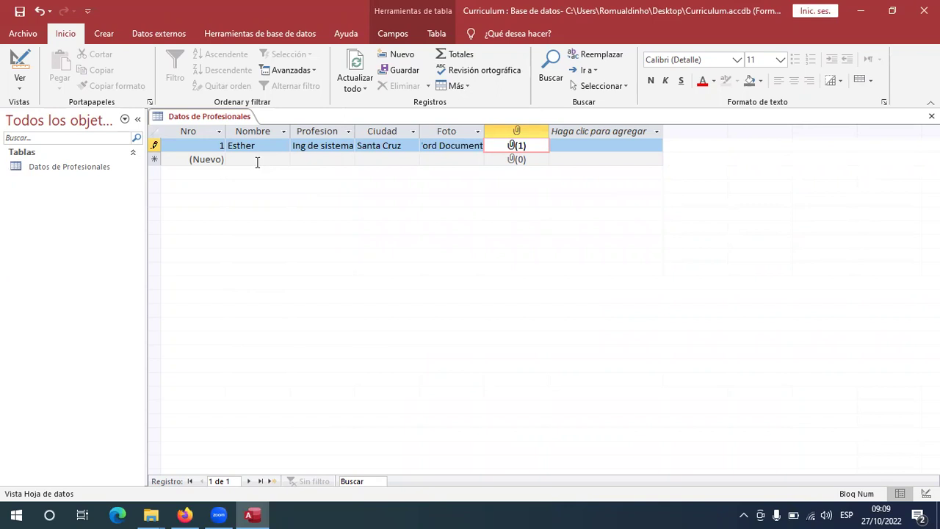
# Step: Open the first record's attached PDF curriculum in Firefox, review both pages, and close it to return to the Access table
pyautogui.doubleClick(515, 146)
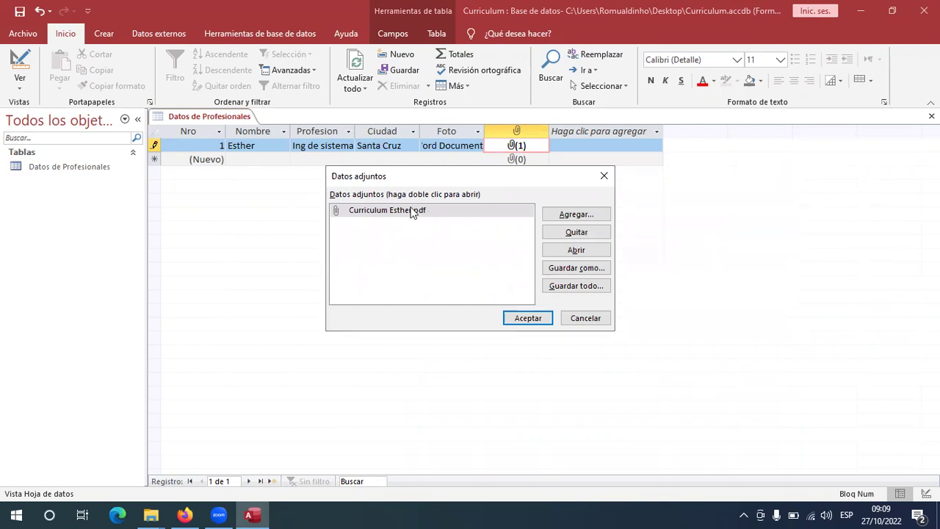
pyautogui.doubleClick(412, 212)
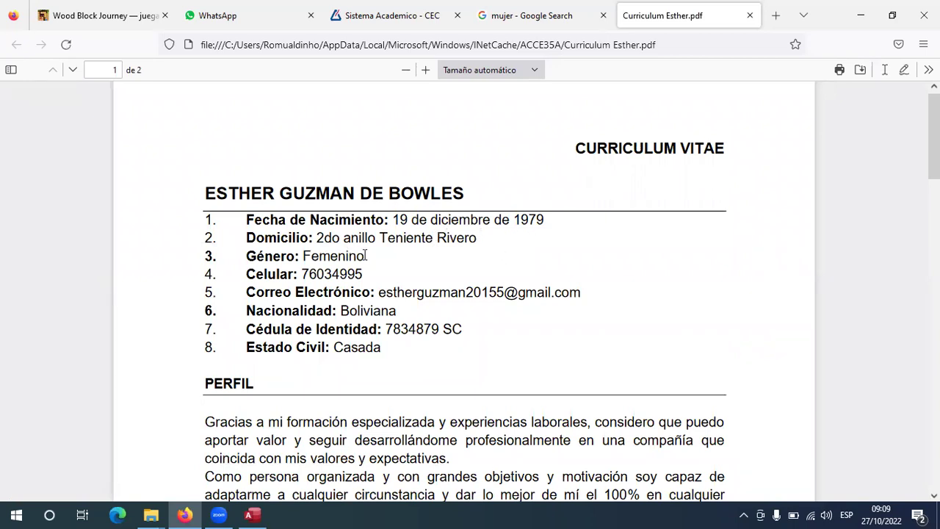
pyautogui.scroll(-1, 359, 261)
pyautogui.scroll(-1, 437, 235)
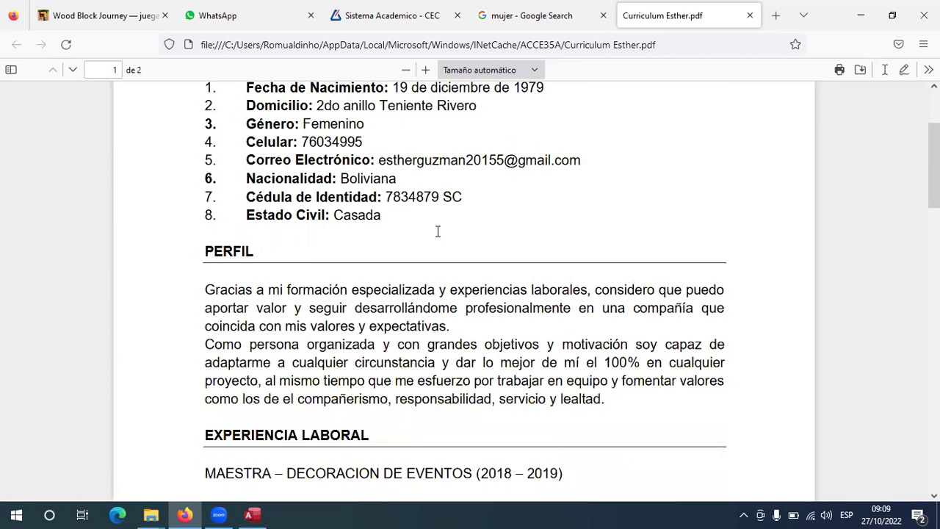
pyautogui.scroll(-1, 380, 176)
pyautogui.scroll(-1, 376, 192)
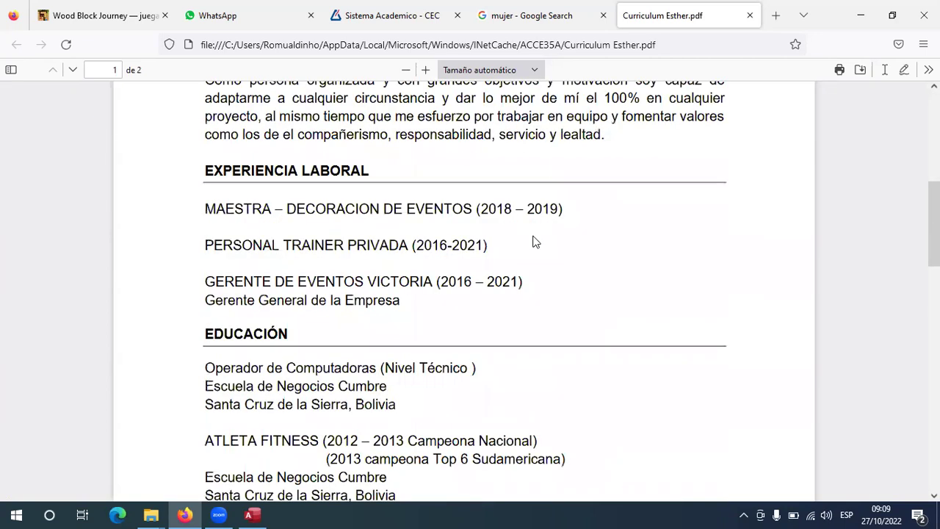
pyautogui.scroll(-8, 353, 265)
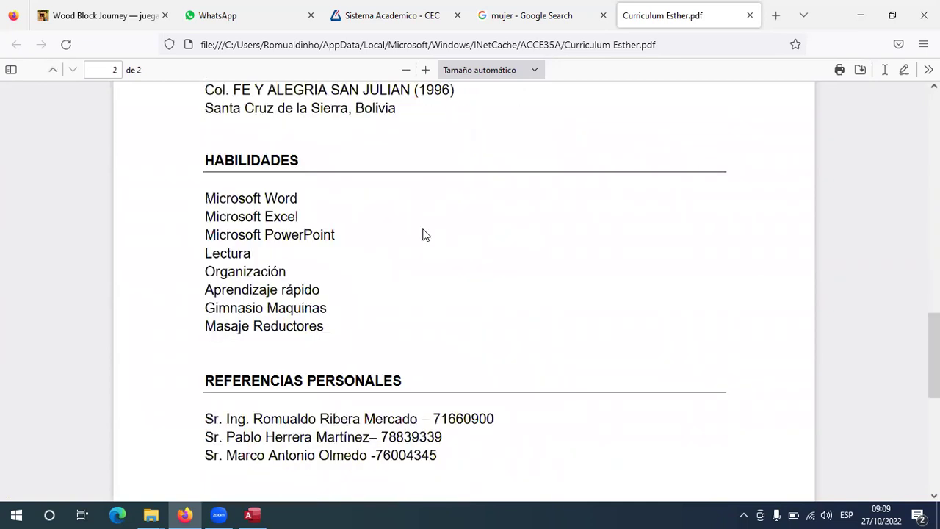
pyautogui.scroll(-1, 424, 234)
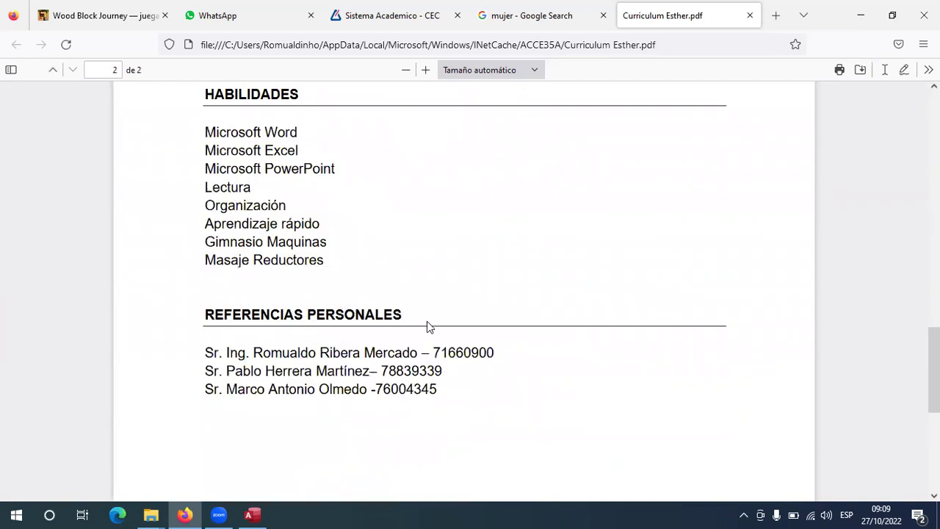
pyautogui.scroll(-1, 490, 342)
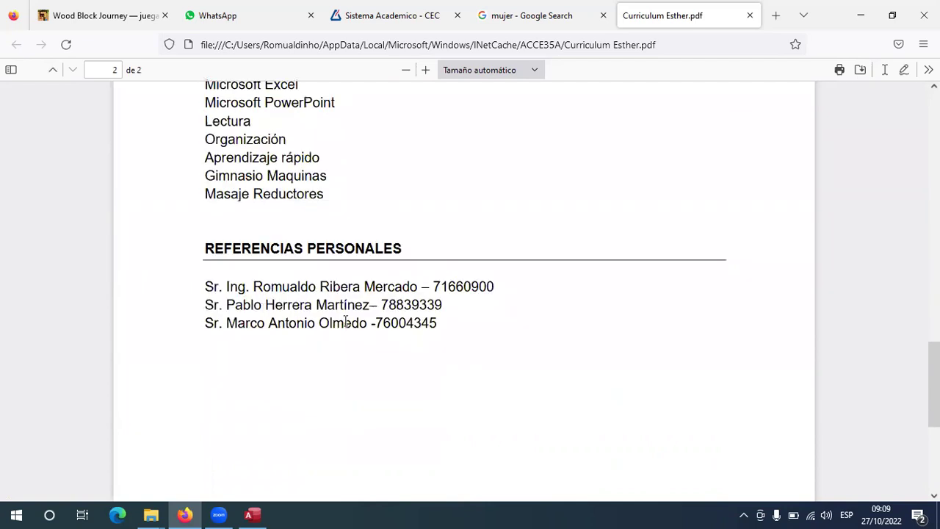
pyautogui.scroll(-2, 441, 324)
pyautogui.scroll(-3, 434, 326)
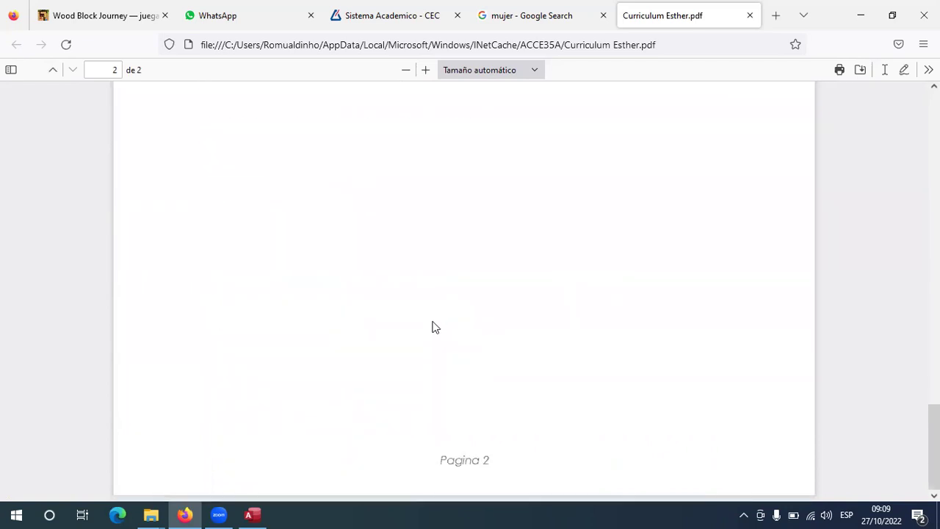
pyautogui.scroll(10, 437, 312)
pyautogui.press('Home')
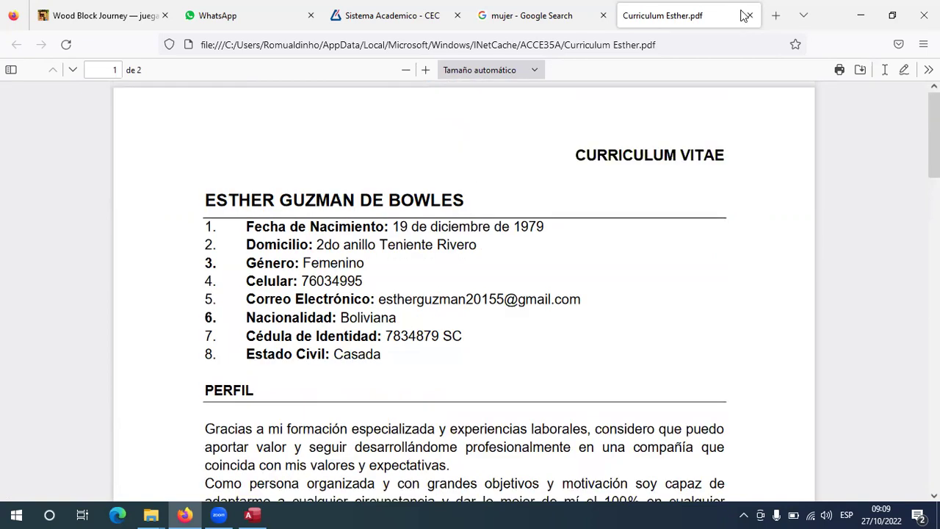
pyautogui.hotkey('ctrl', 'w')
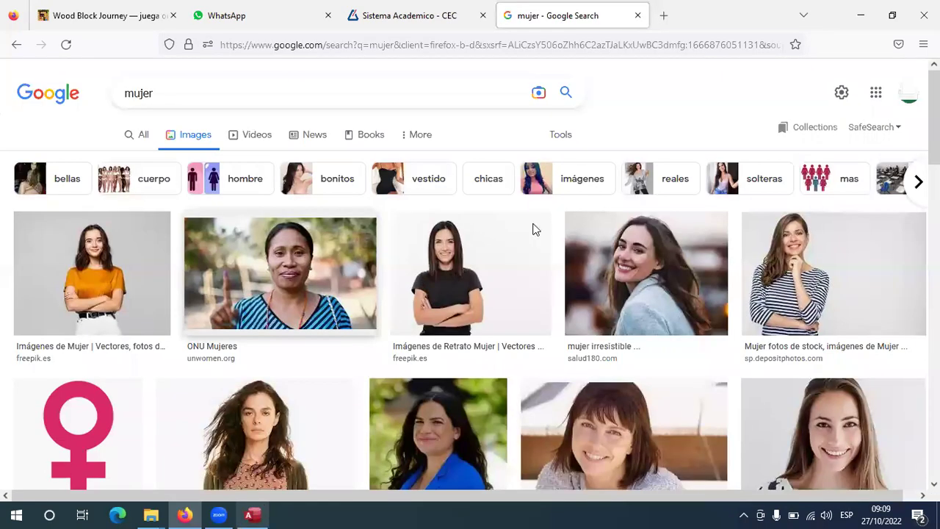
pyautogui.hotkey('alt', 'Tab')
pyautogui.click(545, 324)
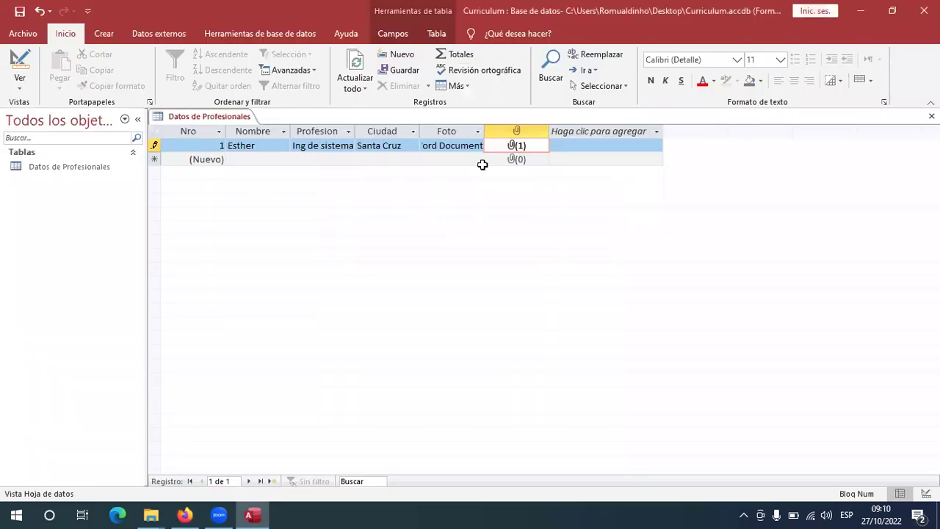
# Step: Check the Curriculum folder for the next professional, and fill the second record with her first name, profession Contador and city La Paz
pyautogui.click(238, 160)
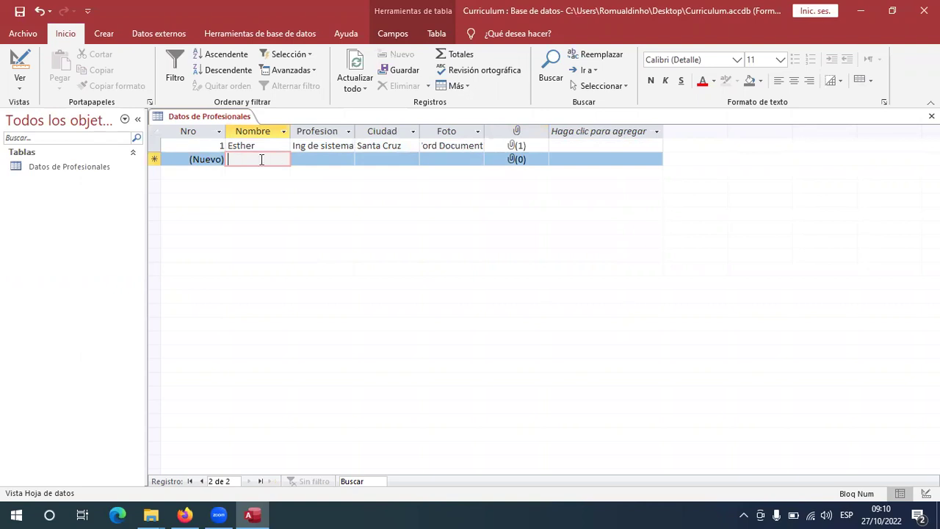
pyautogui.click(150, 514)
pyautogui.click(225, 459)
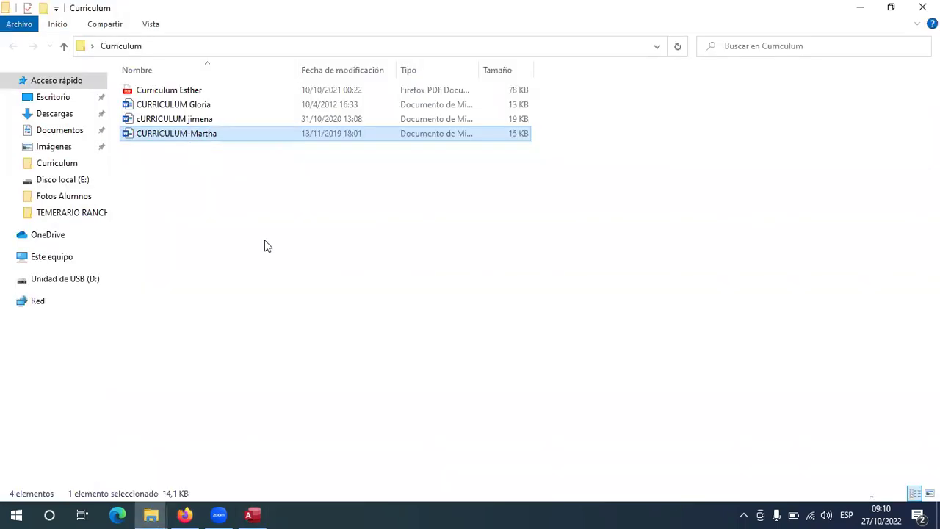
pyautogui.hotkey('alt', 'Tab')
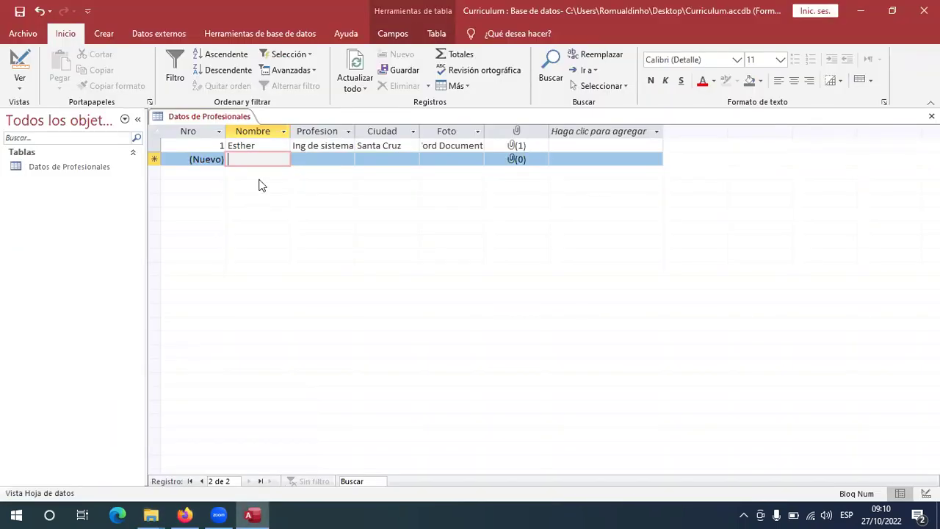
pyautogui.write('Gloria')
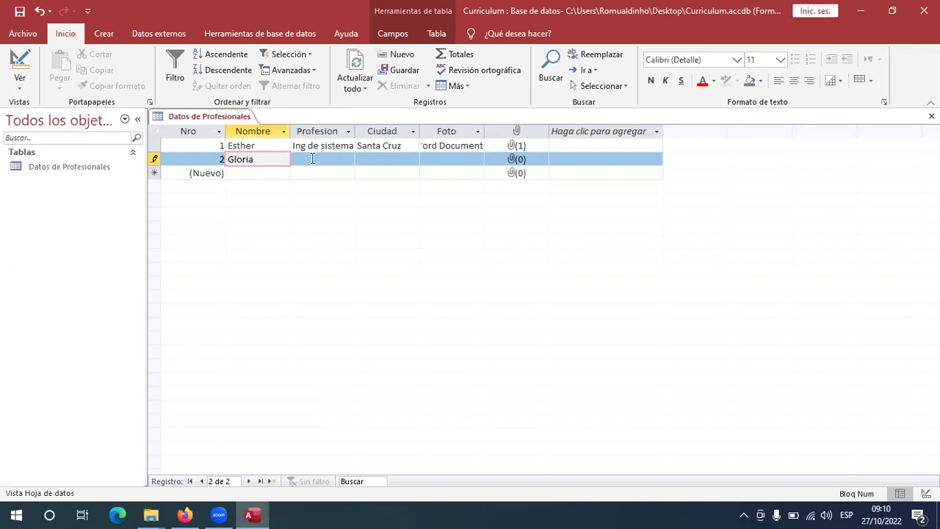
pyautogui.click(312, 158)
pyautogui.write('Contador')
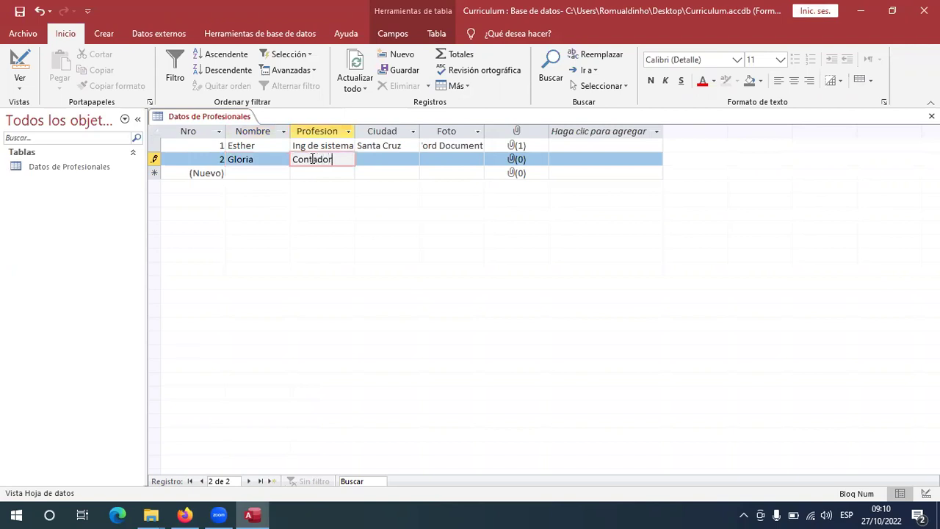
pyautogui.click(387, 158)
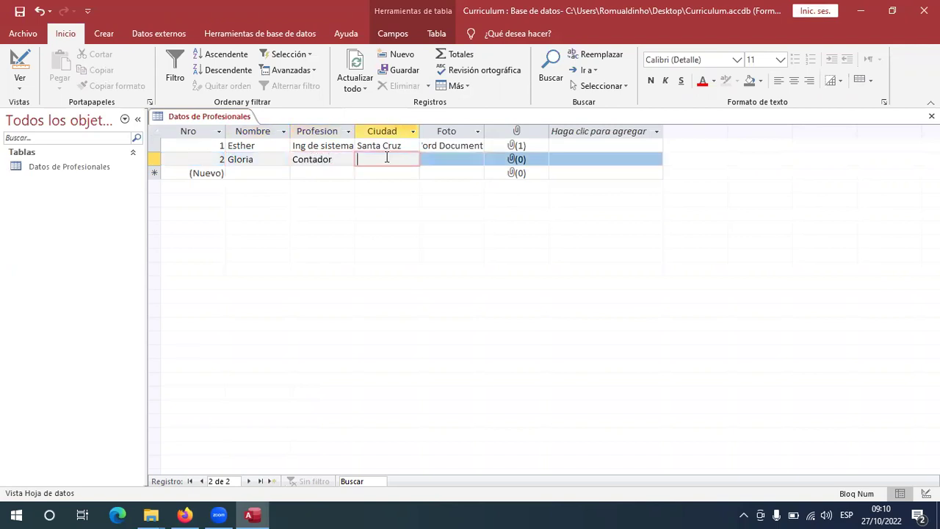
pyautogui.write('La Paz')
# Step: Insert a new Microsoft Word document object in the second record's Foto field
pyautogui.click(444, 158)
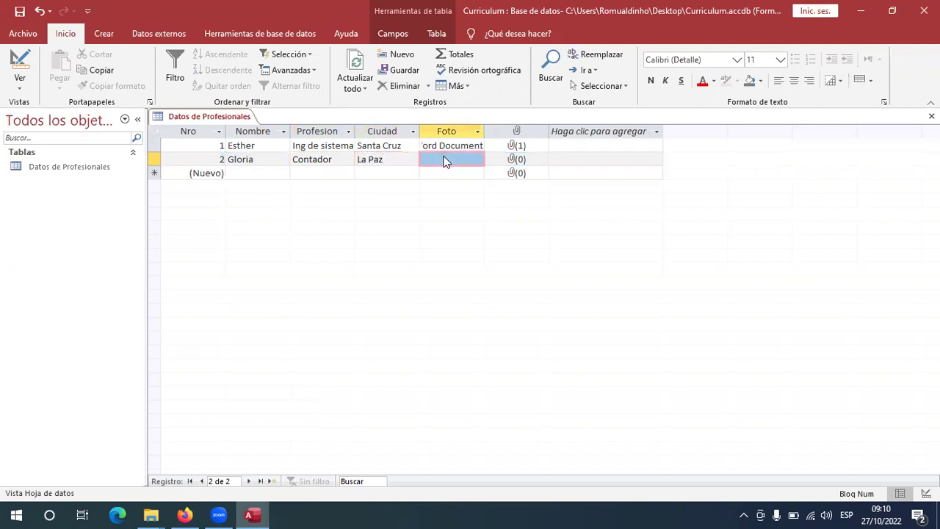
pyautogui.rightClick(445, 160)
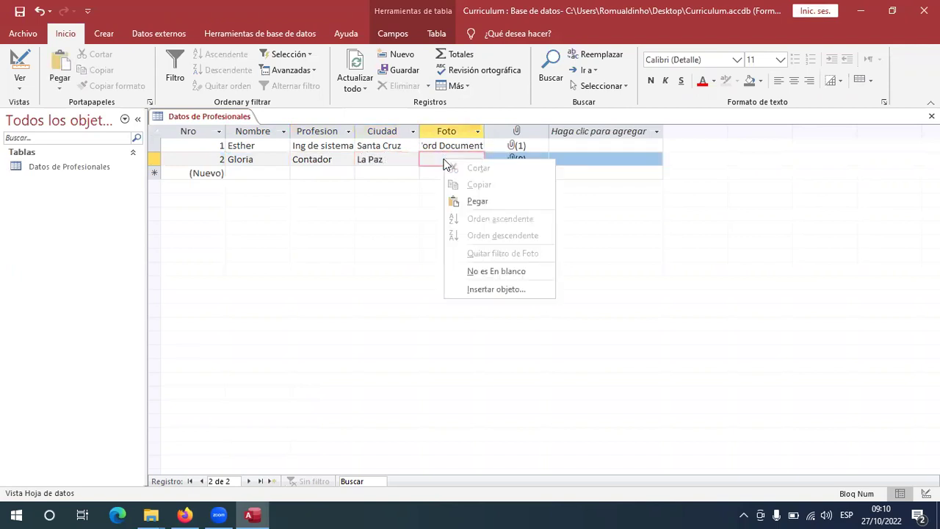
pyautogui.click(492, 287)
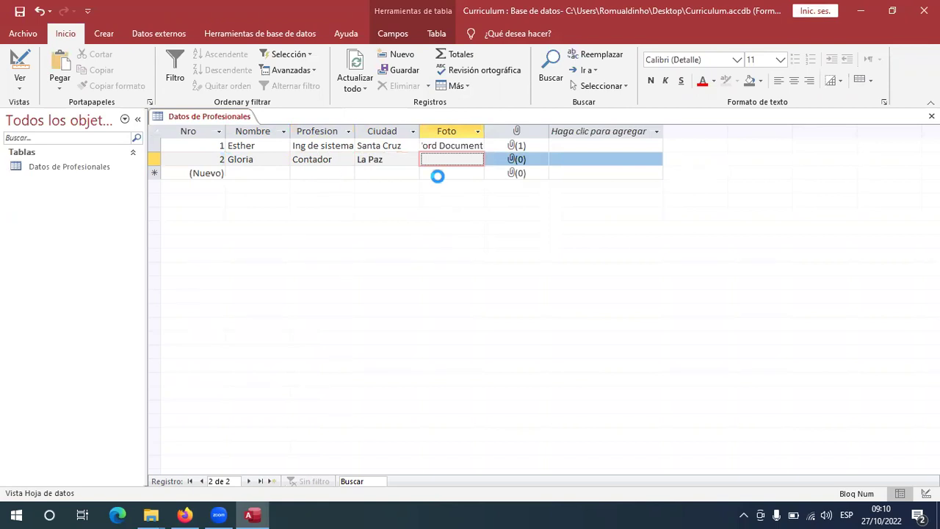
pyautogui.scroll(-5, 452, 193)
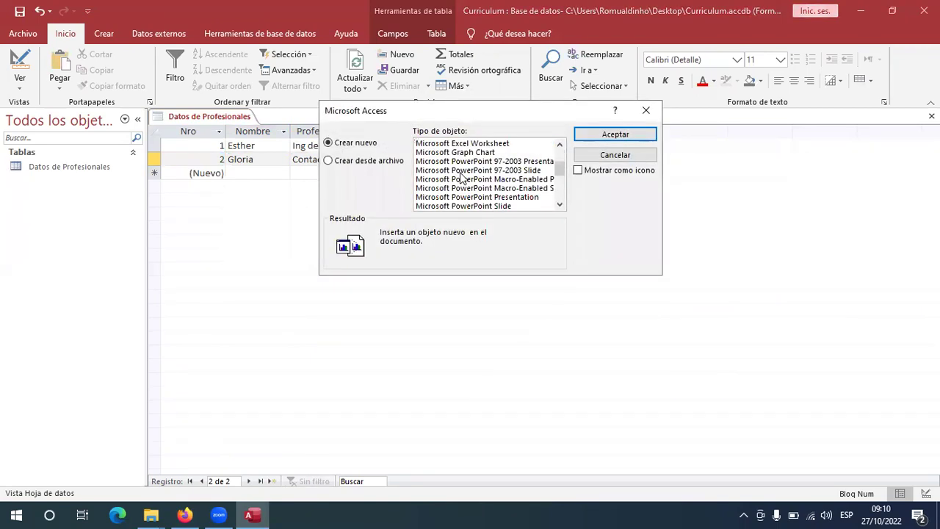
pyautogui.click(493, 143)
pyautogui.doubleClick(492, 143)
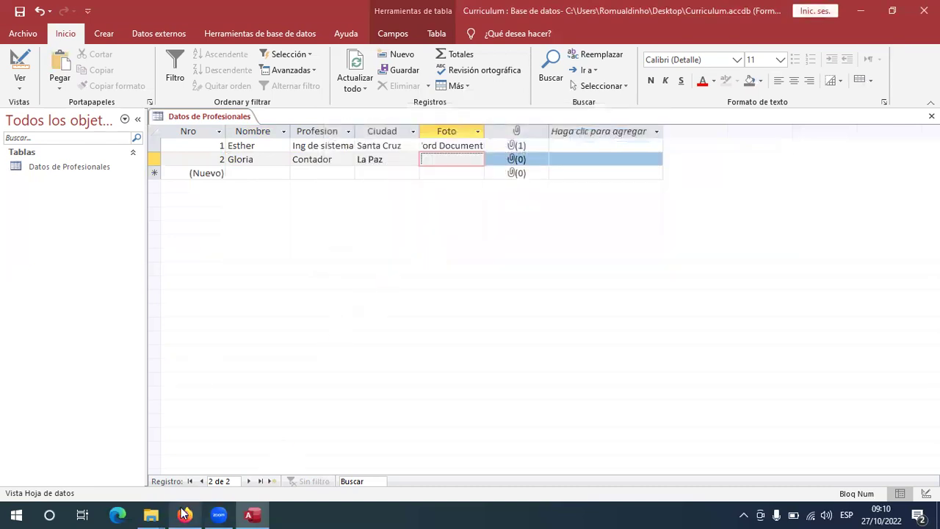
# Step: Find a portrait of a smiling woman with glasses in Firefox's Google image results for mujer and copy the image
pyautogui.click(185, 515)
pyautogui.scroll(-2, 412, 287)
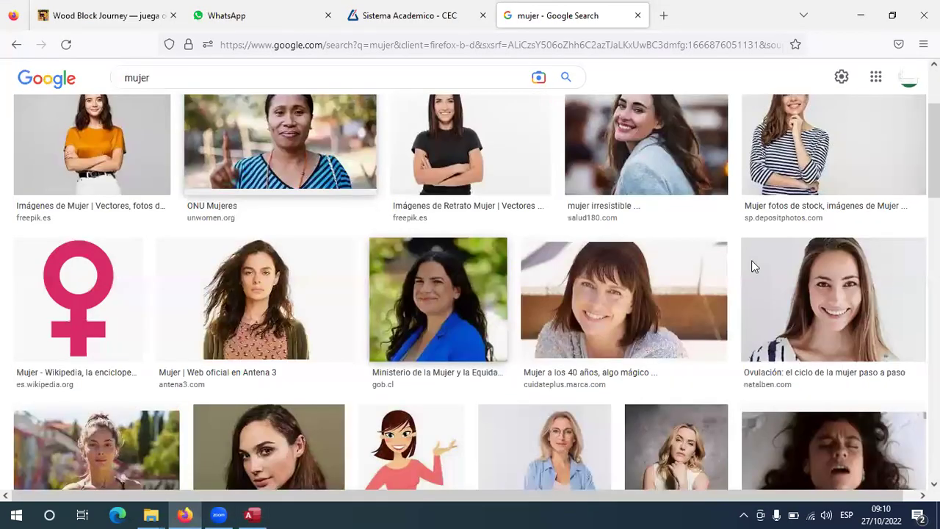
pyautogui.scroll(-4, 697, 285)
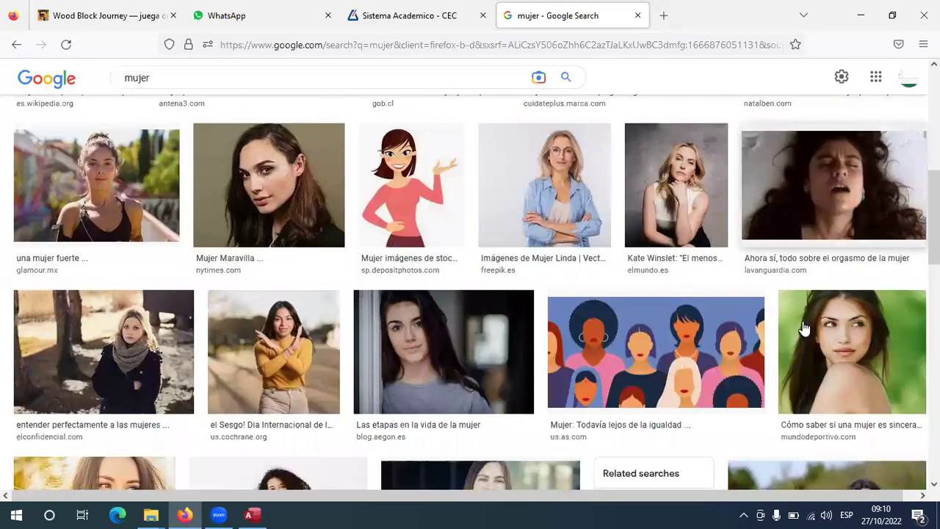
pyautogui.scroll(-8, 348, 298)
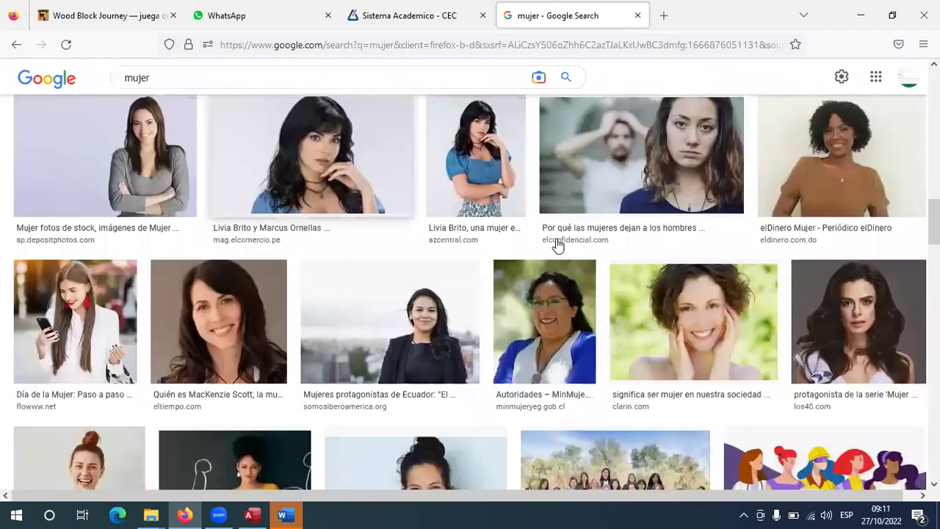
pyautogui.click(541, 315)
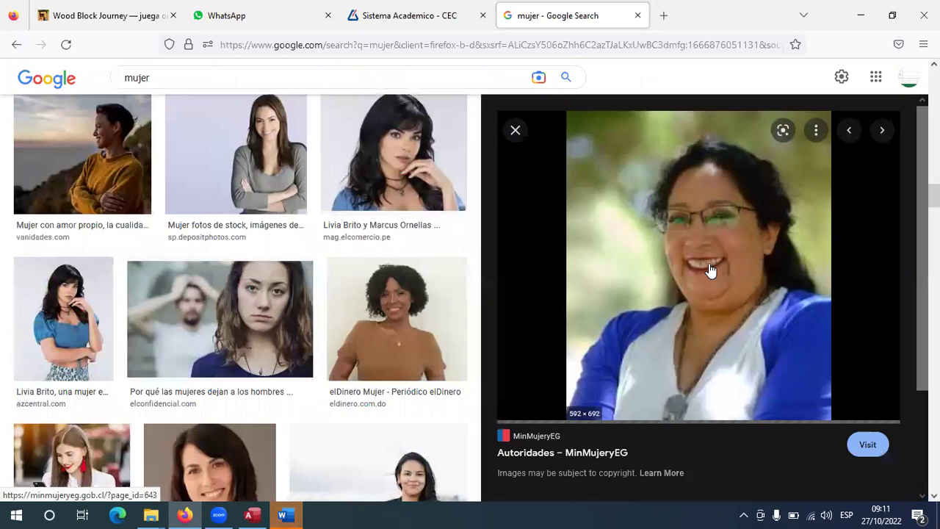
pyautogui.rightClick(710, 271)
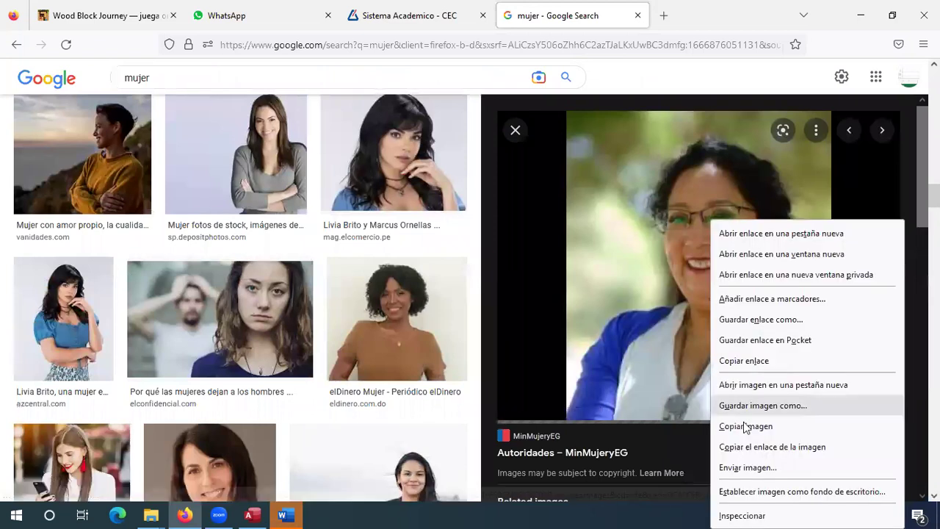
# Step: Paste the copied portrait into the second record's embedded Word document and close it to return to the Access table
pyautogui.hotkey('alt', 'Tab')
pyautogui.click(20, 81)
pyautogui.click(59, 125)
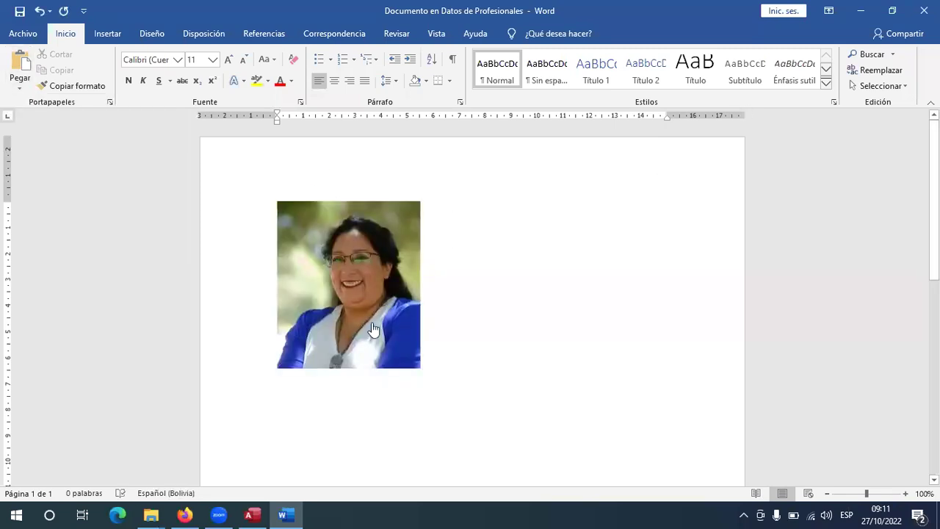
pyautogui.hotkey('alt', 'F4')
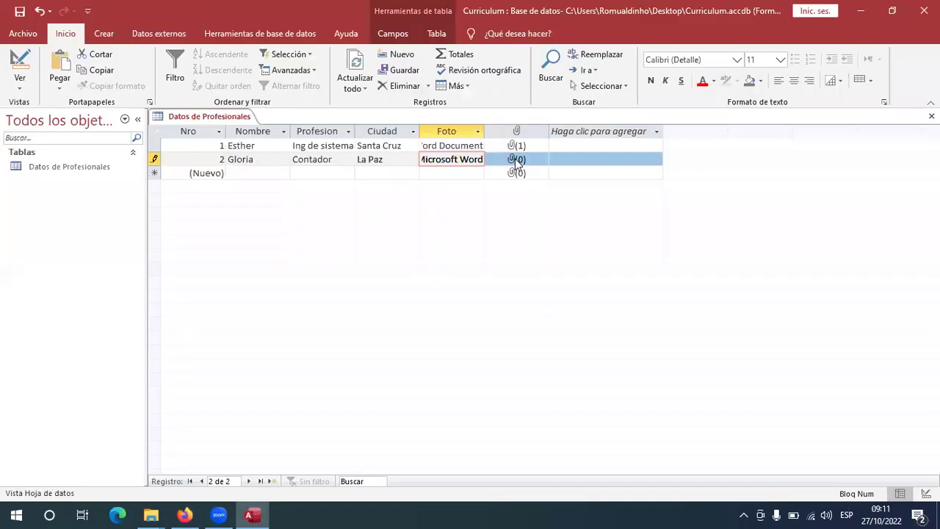
# Step: Attach the second professional's Word curriculum file to the second record's attachment field and accept the attachment
pyautogui.rightClick(515, 158)
pyautogui.click(565, 272)
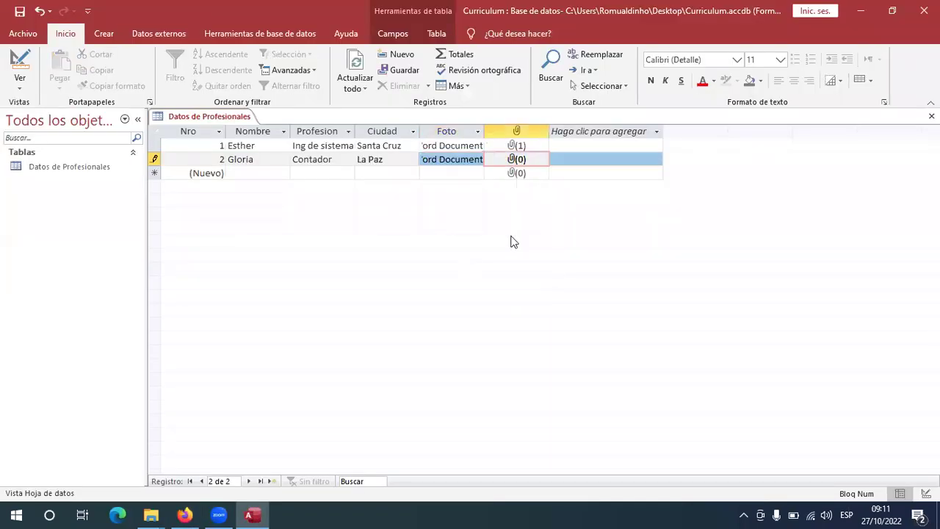
pyautogui.click(587, 213)
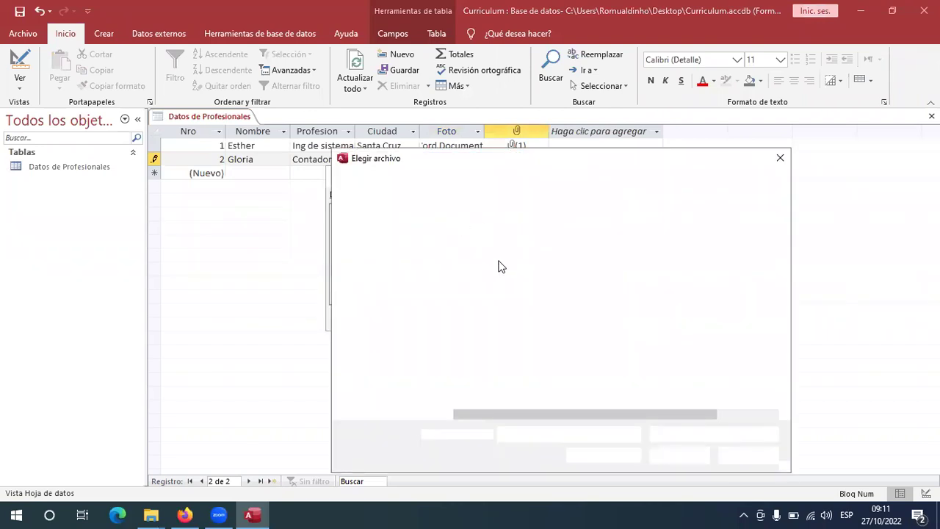
pyautogui.press('Escape')
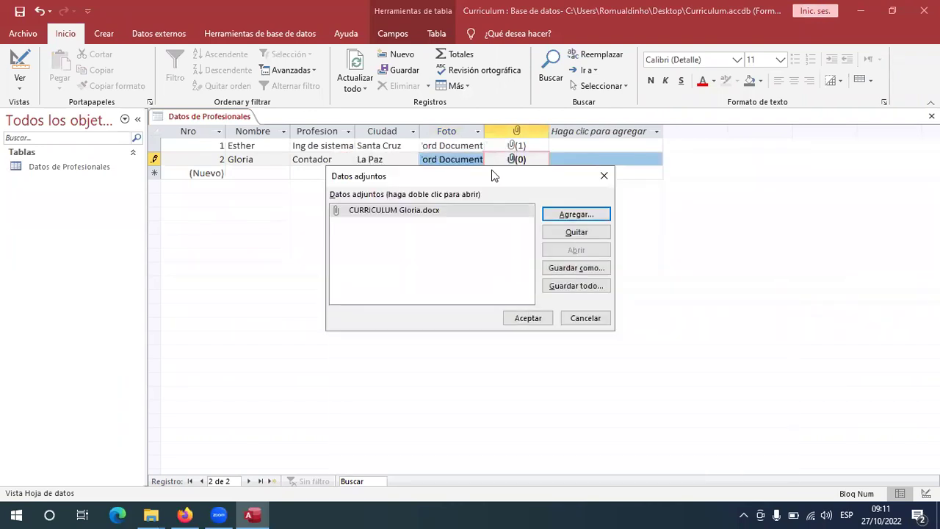
pyautogui.press('Return')
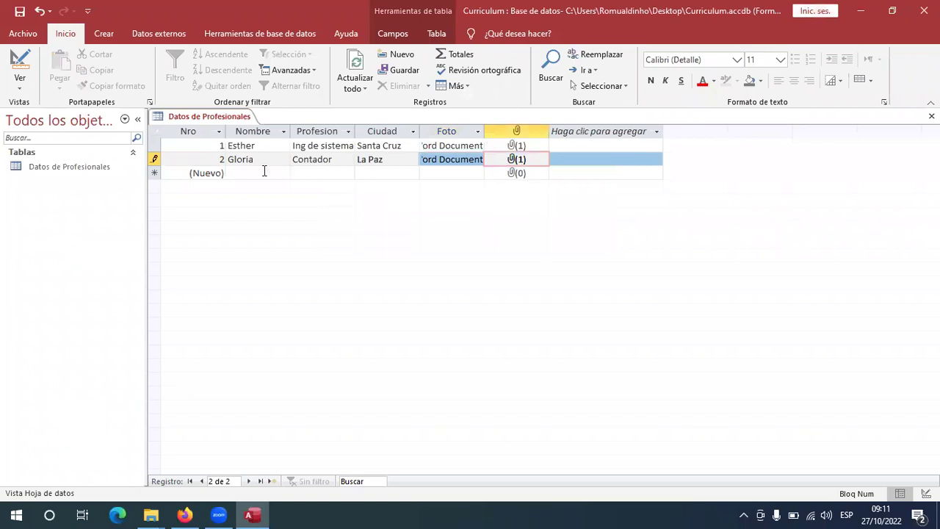
# Step: Review the Datos de Profesionales table's fields and data types in Design view, and return to Datasheet view
pyautogui.click(264, 171)
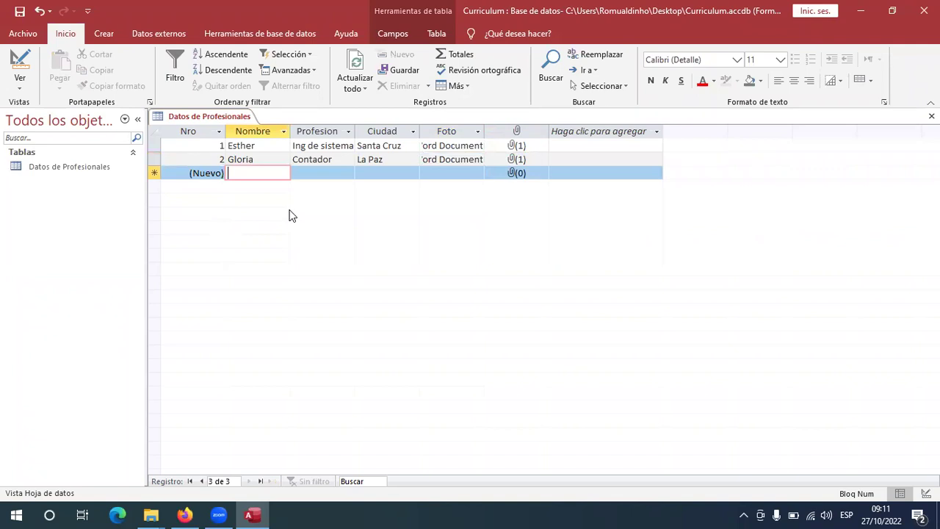
pyautogui.rightClick(188, 121)
pyautogui.click(222, 175)
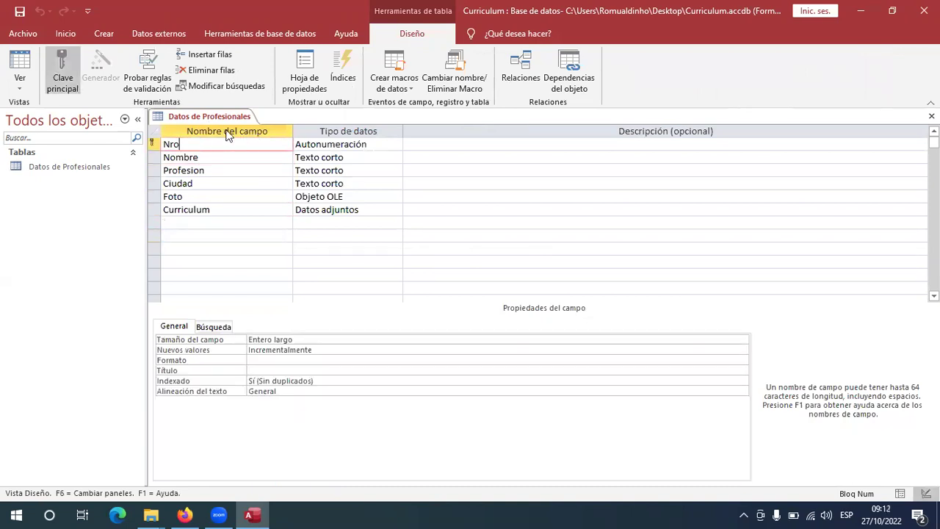
pyautogui.rightClick(188, 117)
pyautogui.click(220, 191)
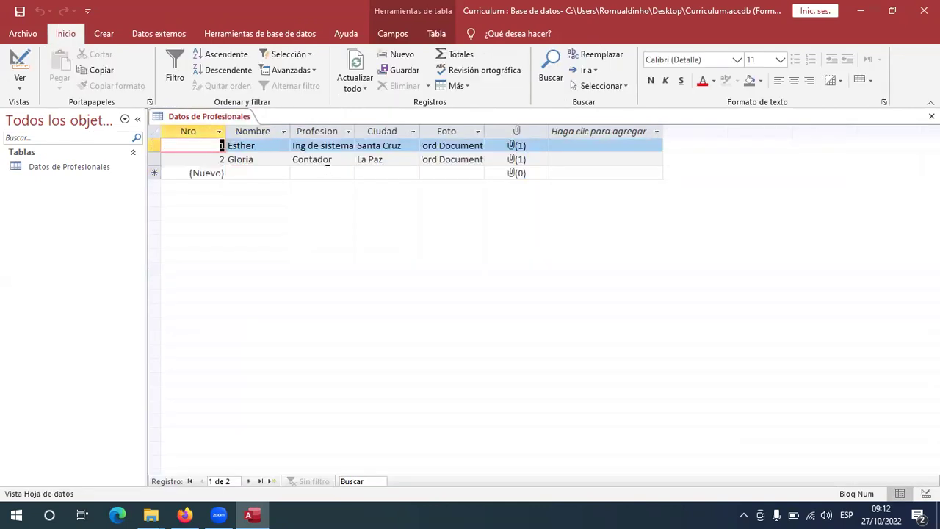
pyautogui.click(458, 174)
pyautogui.click(448, 177)
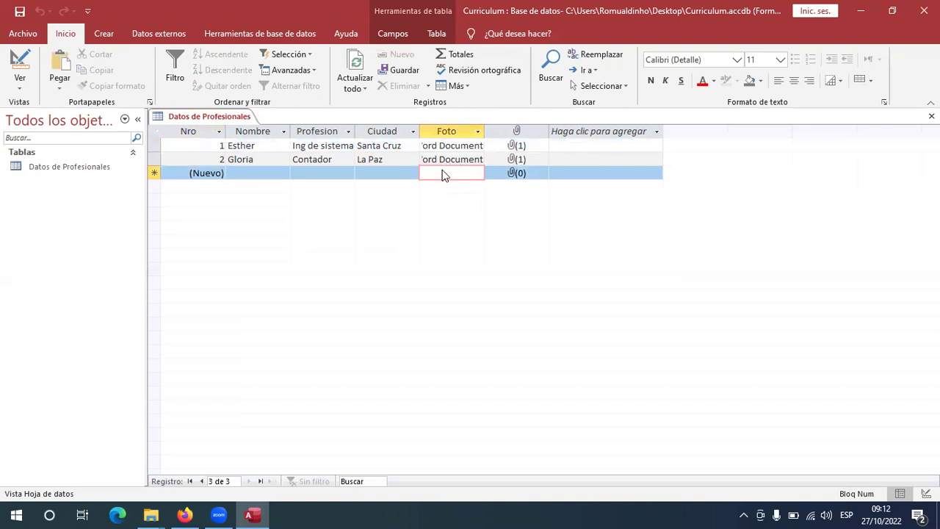
pyautogui.click(437, 174)
pyautogui.click(438, 172)
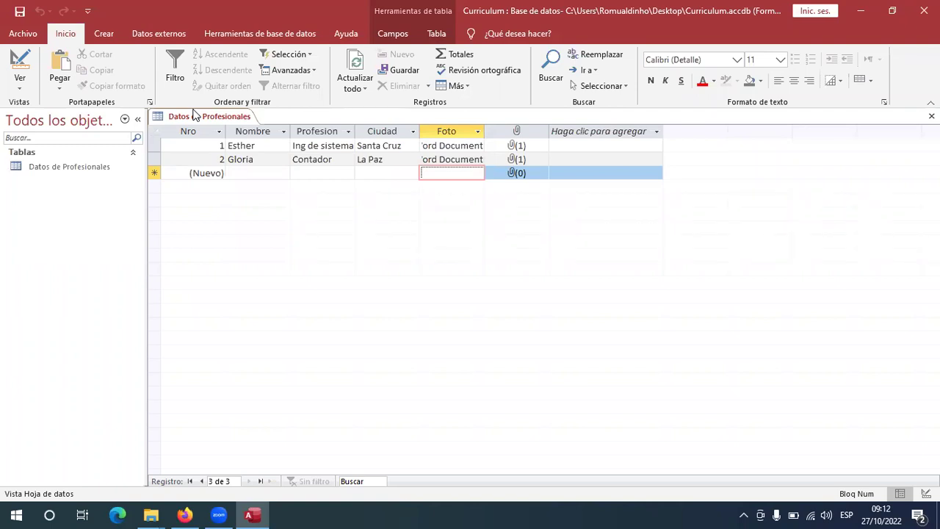
pyautogui.click(374, 170)
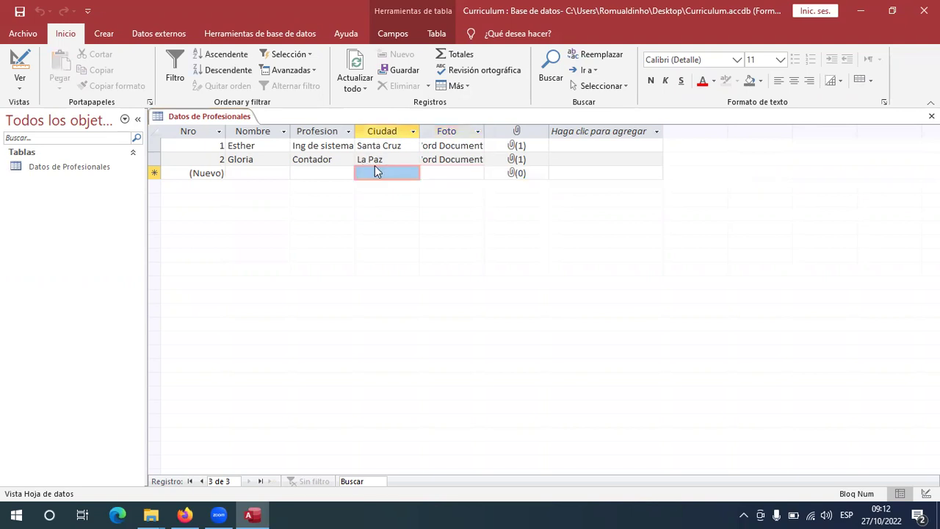
pyautogui.click(373, 169)
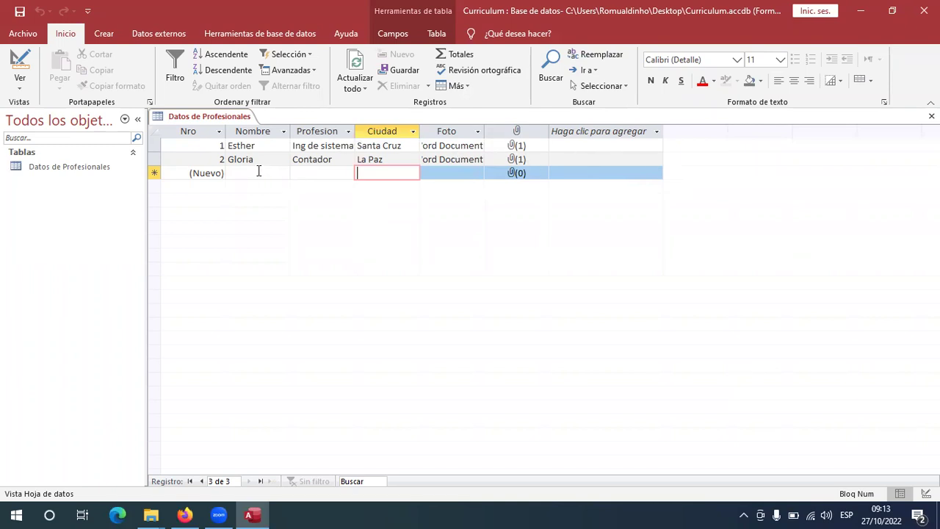
# Step: Add a Fecha Nac field of type Fecha/Hora below Curriculum in Design view and list its available display formats
pyautogui.rightClick(188, 116)
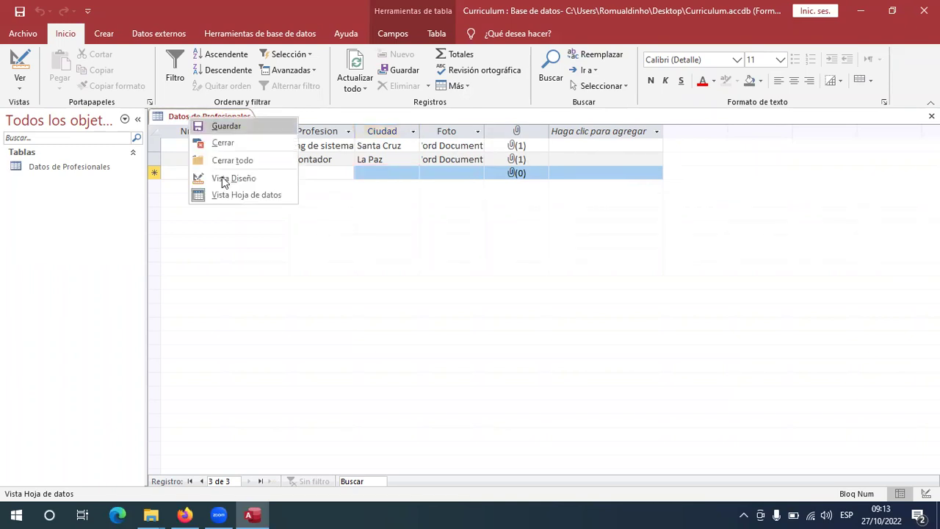
pyautogui.click(221, 182)
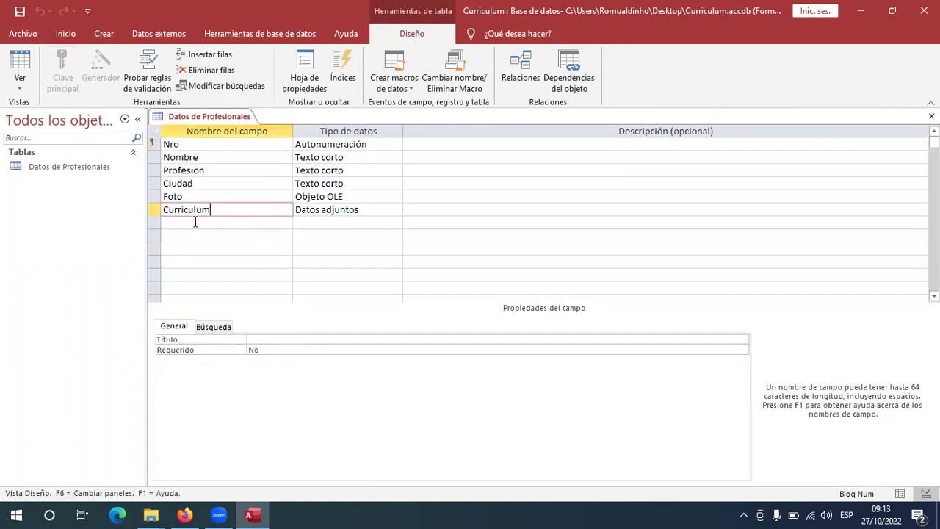
pyautogui.click(195, 220)
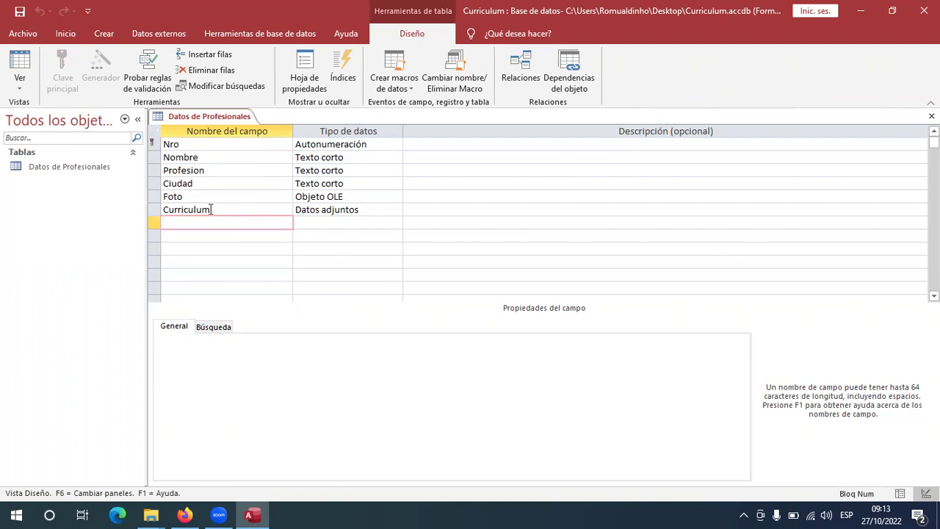
pyautogui.write('Fecha Nac')
pyautogui.press('Tab')
pyautogui.click(395, 223)
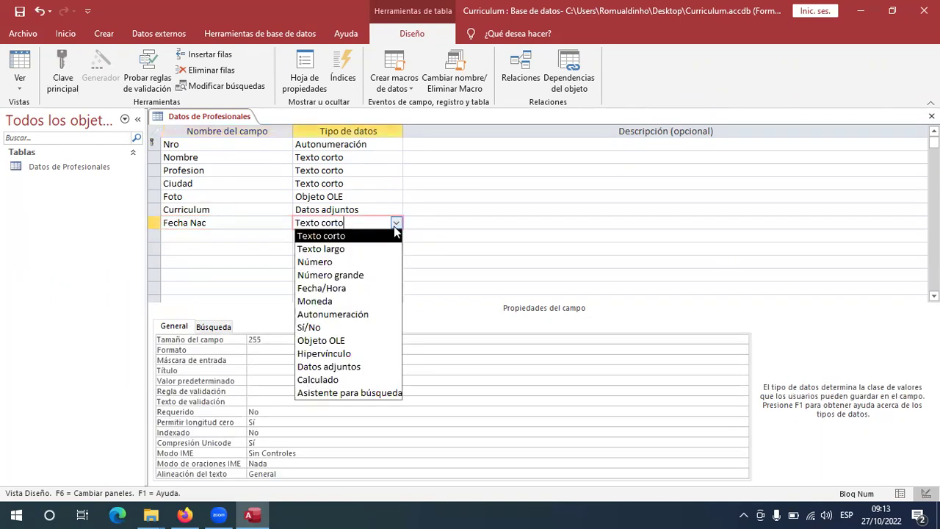
pyautogui.click(360, 289)
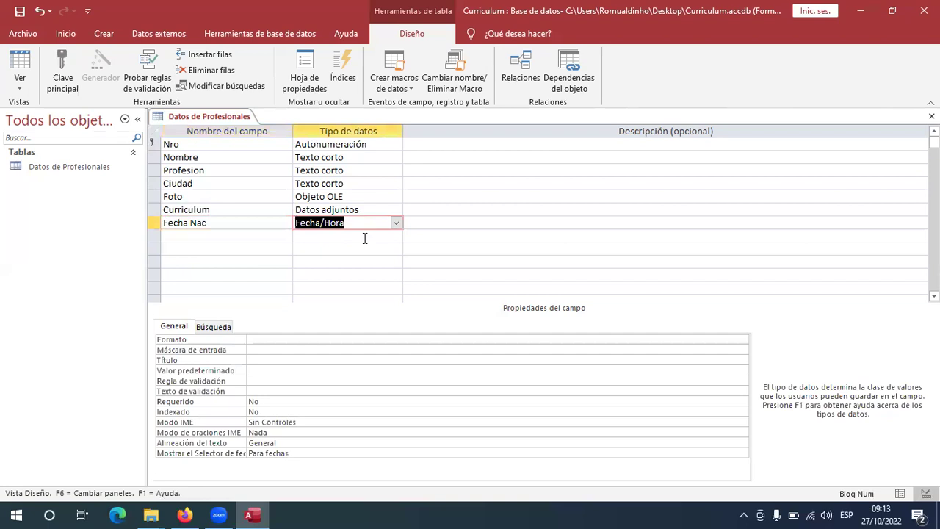
pyautogui.click(273, 340)
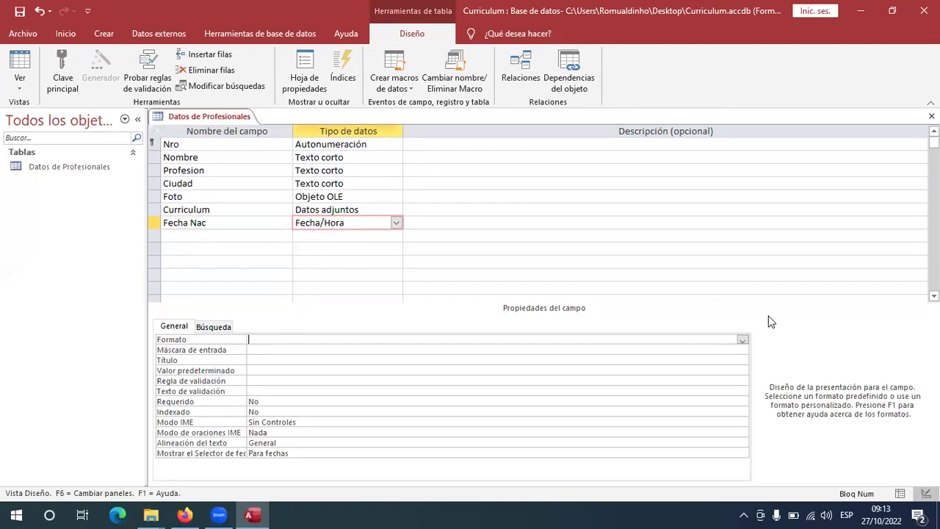
pyautogui.click(743, 340)
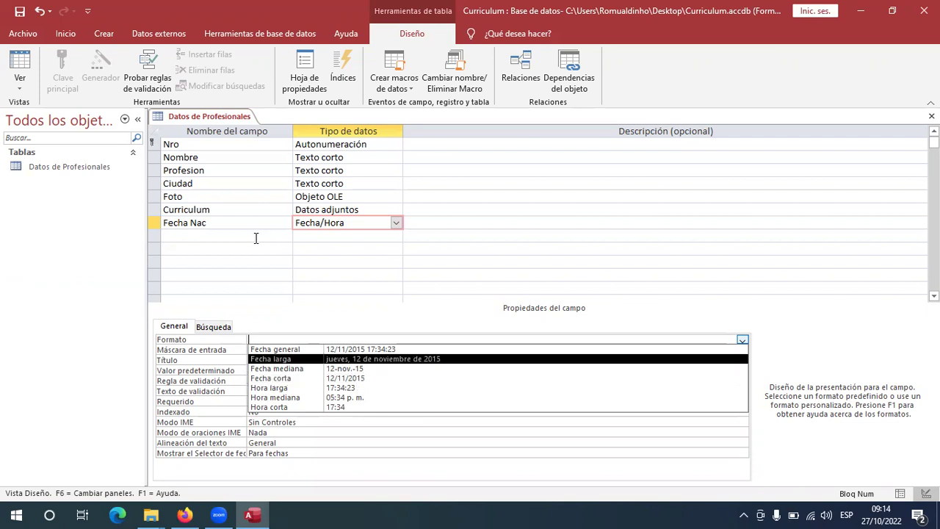
# Step: Review the table's fields one by one in Design view, from Fecha Nac up to Nro
pyautogui.click(225, 222)
pyautogui.click(205, 209)
pyautogui.click(208, 196)
pyautogui.click(212, 184)
pyautogui.click(216, 170)
pyautogui.click(212, 157)
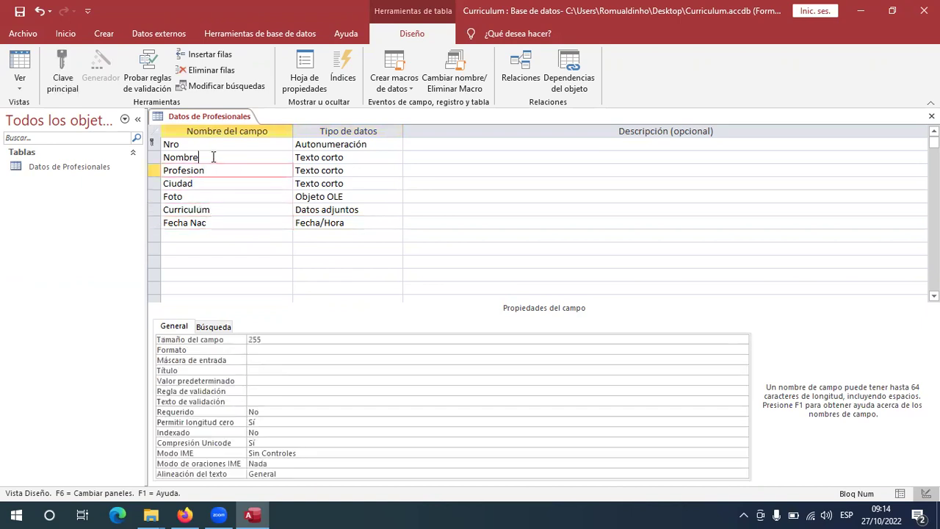
pyautogui.click(212, 145)
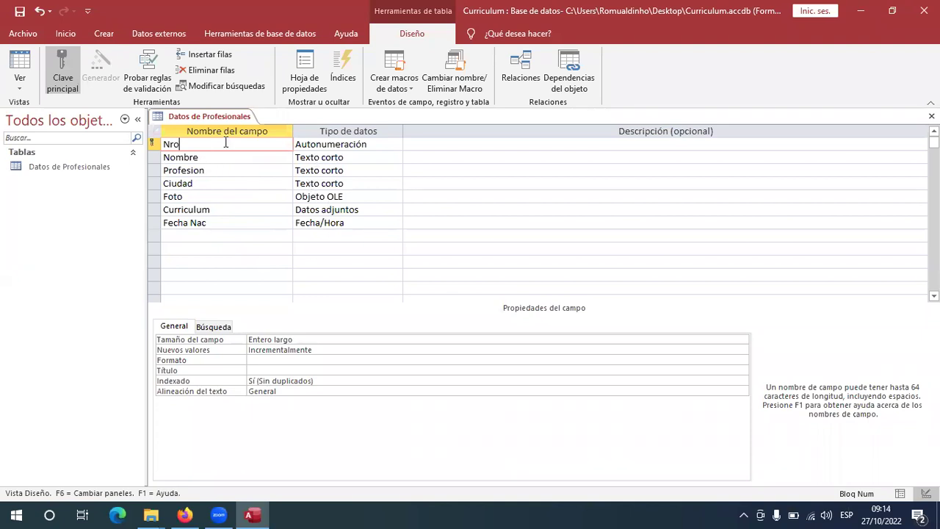
pyautogui.rightClick(218, 117)
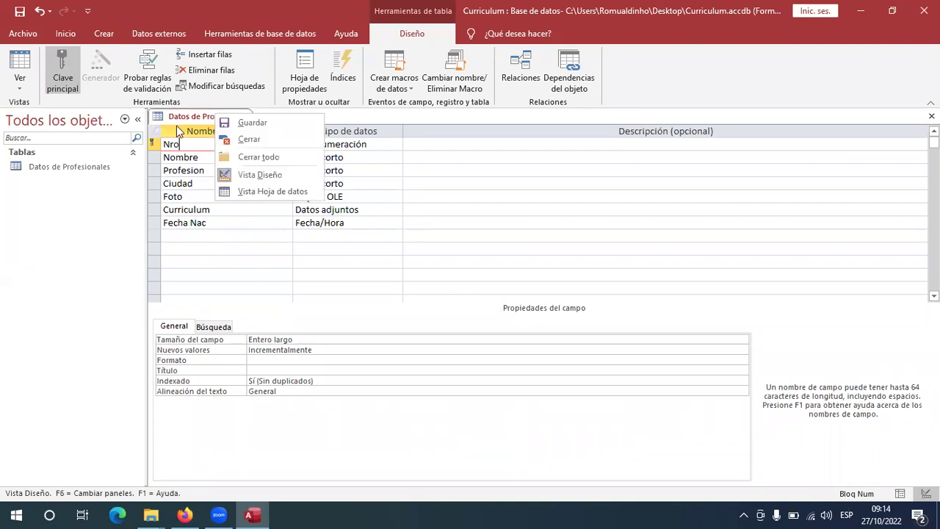
pyautogui.click(179, 150)
pyautogui.click(208, 221)
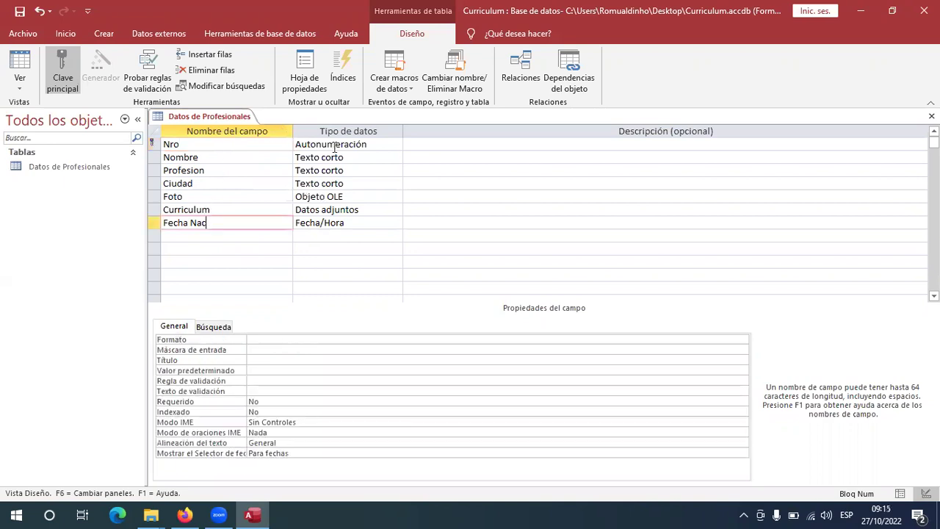
# Step: Check the data types of Nombre, Foto, Fecha Nac and Curriculum, and list the types available for Curriculum
pyautogui.click(358, 161)
pyautogui.click(346, 196)
pyautogui.click(345, 222)
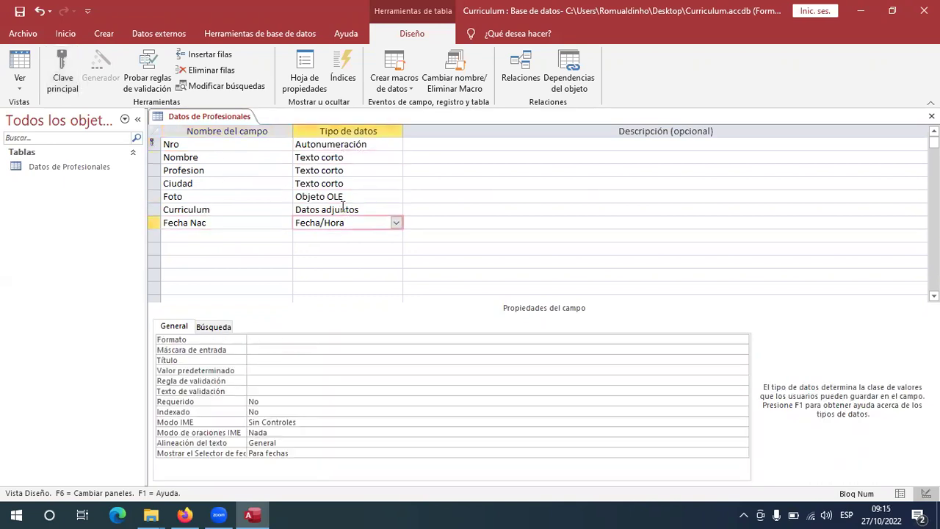
pyautogui.click(353, 209)
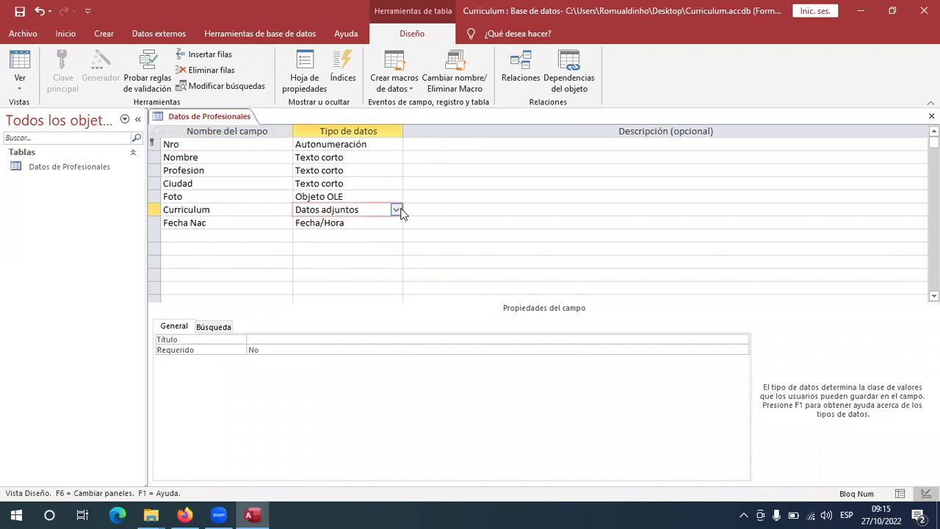
pyautogui.hotkey('alt', 'Down')
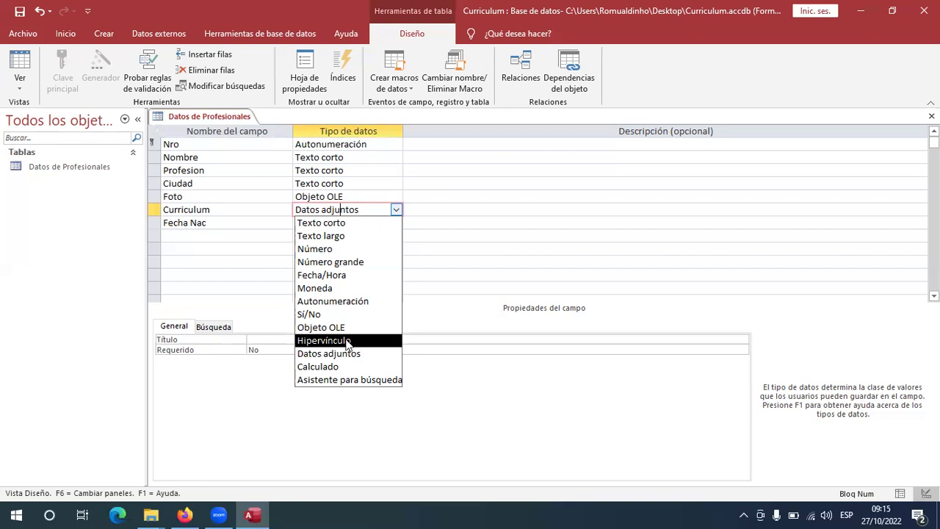
# Step: Add a Direccion field below Fecha Nac and set its data type to Hipervínculo
pyautogui.click(241, 237)
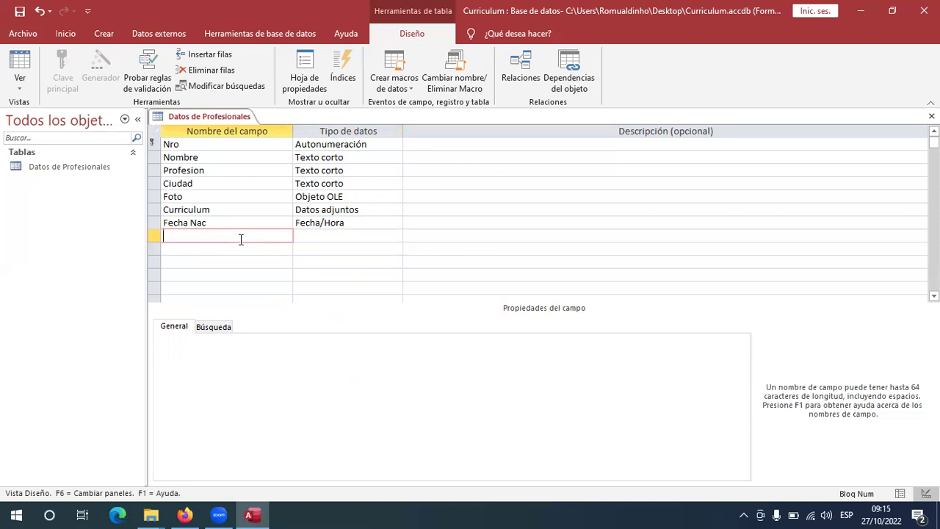
pyautogui.write('Direccion')
pyautogui.click(344, 235)
pyautogui.click(396, 236)
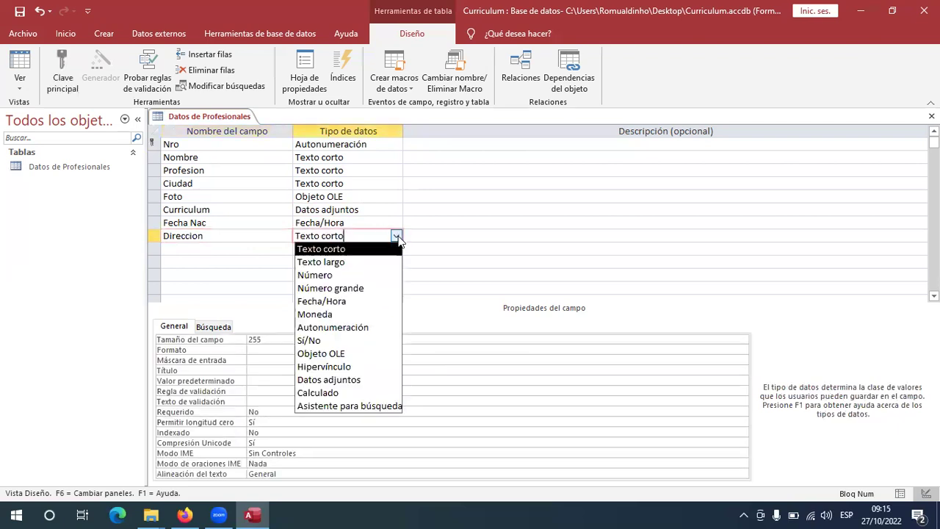
pyautogui.click(368, 366)
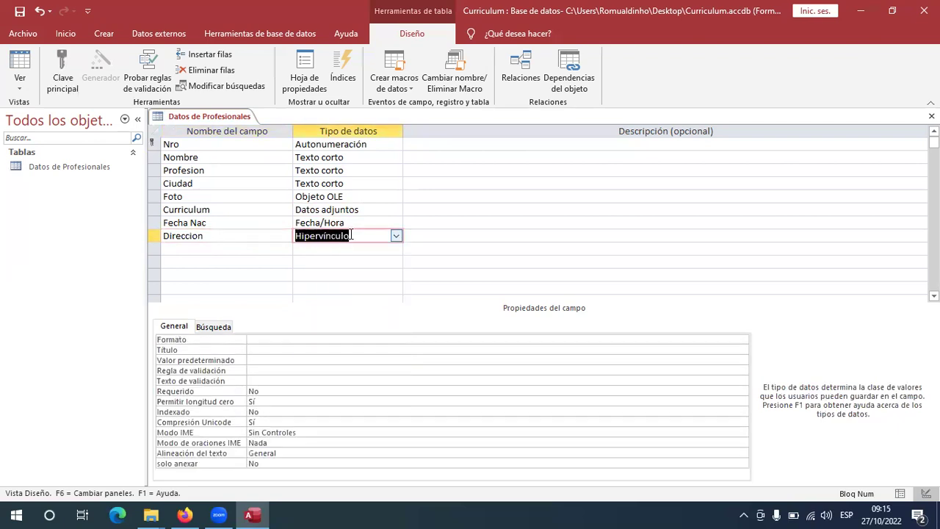
# Step: Switch to Firefox, search Google for "av 2 de agosto" and select the URL of the results page
pyautogui.click(184, 515)
pyautogui.click(276, 266)
pyautogui.write('av')
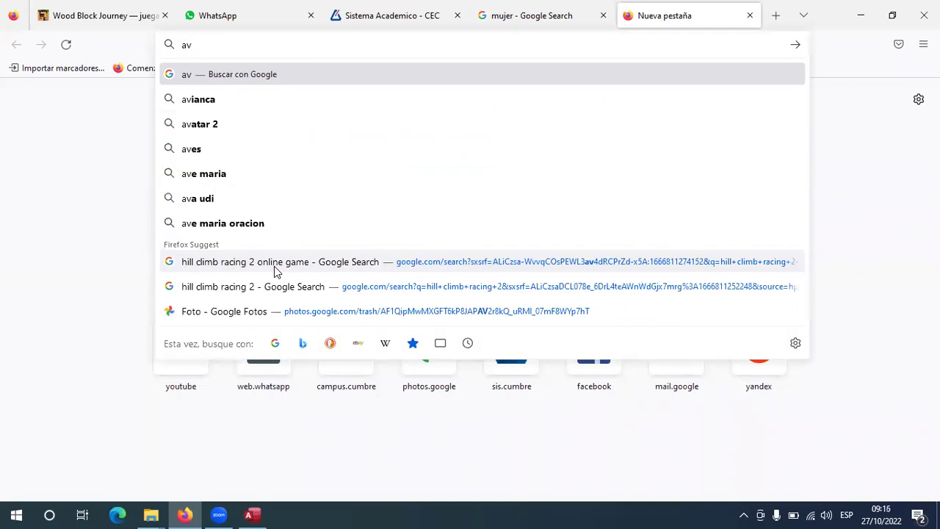
pyautogui.write(' 2 de ag')
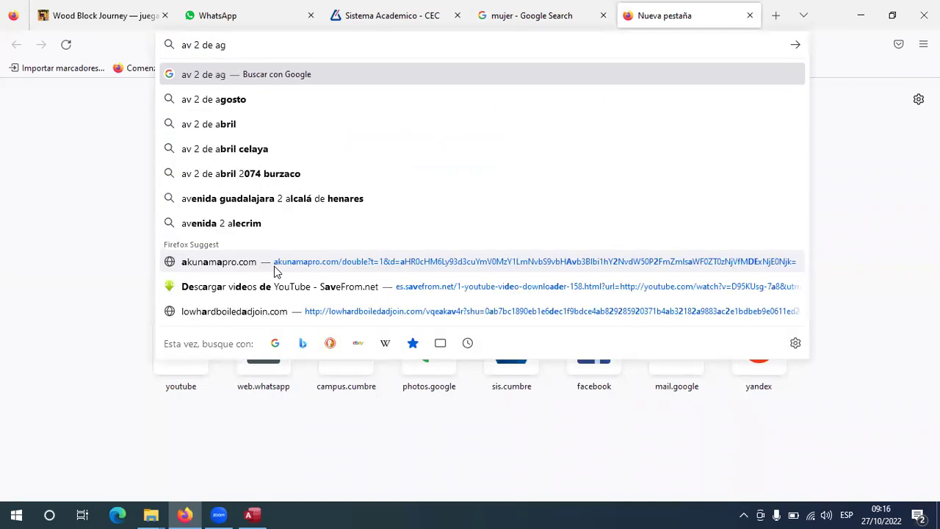
pyautogui.write('os')
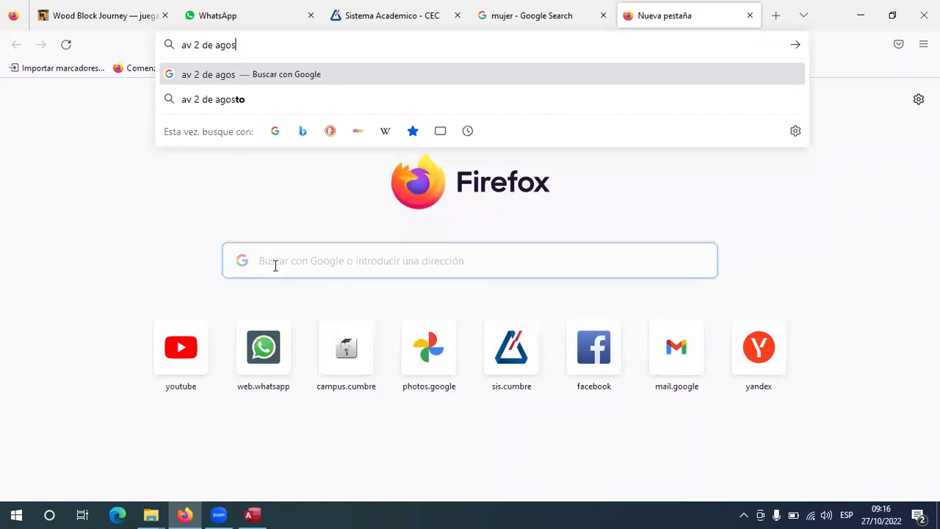
pyautogui.write('to')
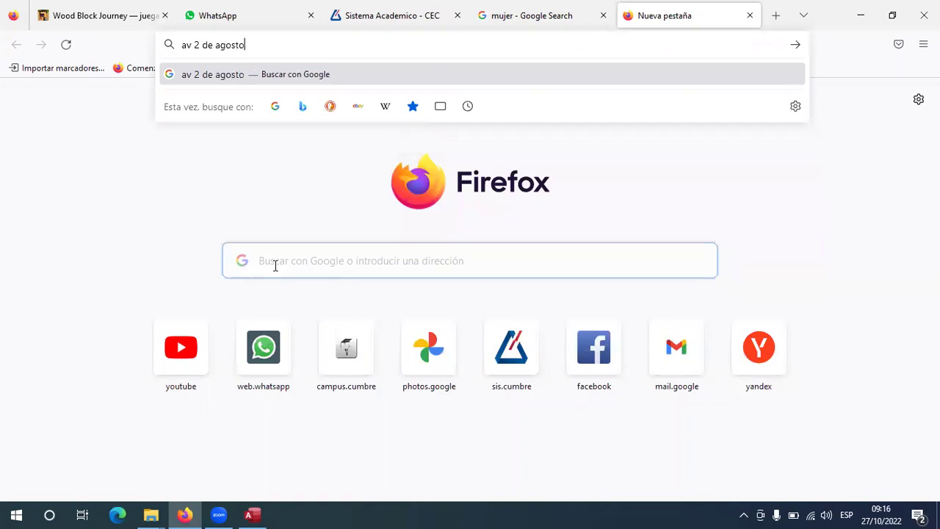
pyautogui.press('Return')
pyautogui.click(279, 42)
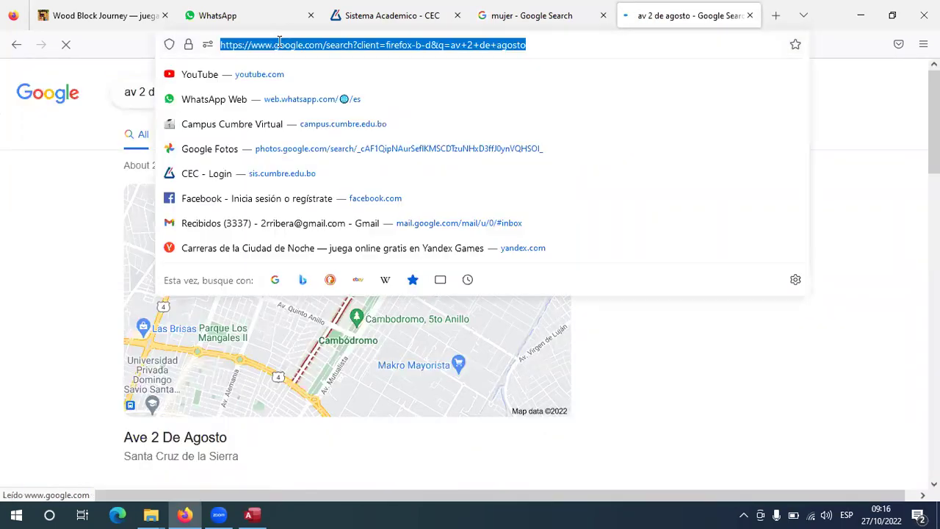
# Step: Switch back to Access, save the Datos de Profesionales table and show it in Datasheet view
pyautogui.click(252, 515)
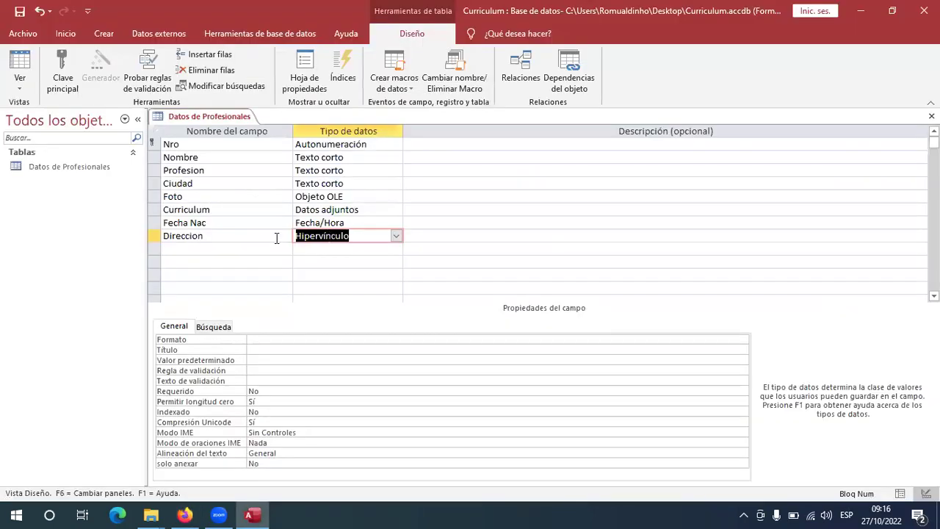
pyautogui.rightClick(209, 119)
pyautogui.click(233, 192)
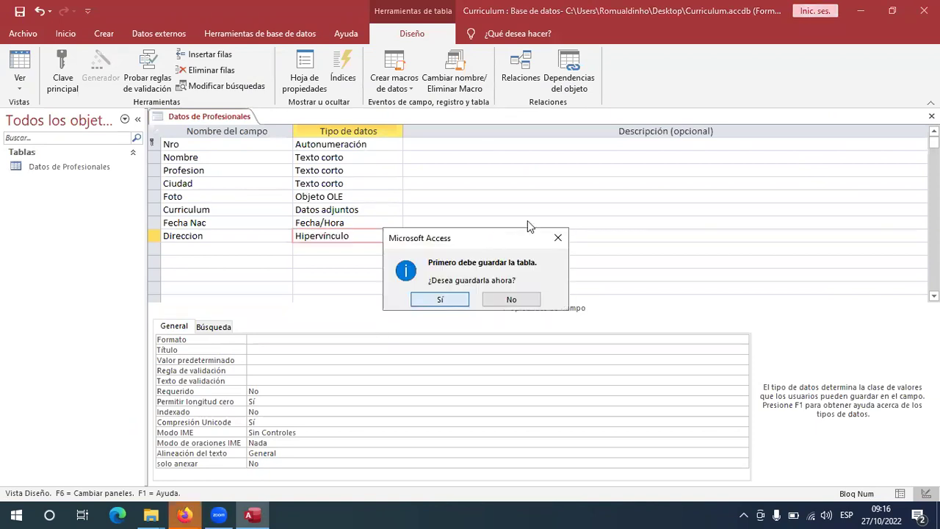
pyautogui.press('Return')
# Step: Start inserting a hyperlink in the first record's Direccion cell and go to the link's address entry
pyautogui.click(636, 145)
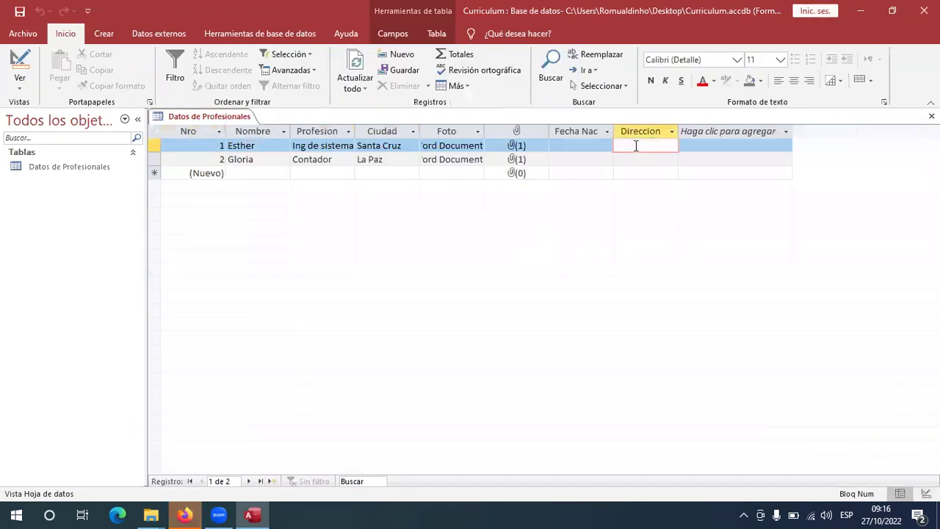
pyautogui.rightClick(637, 153)
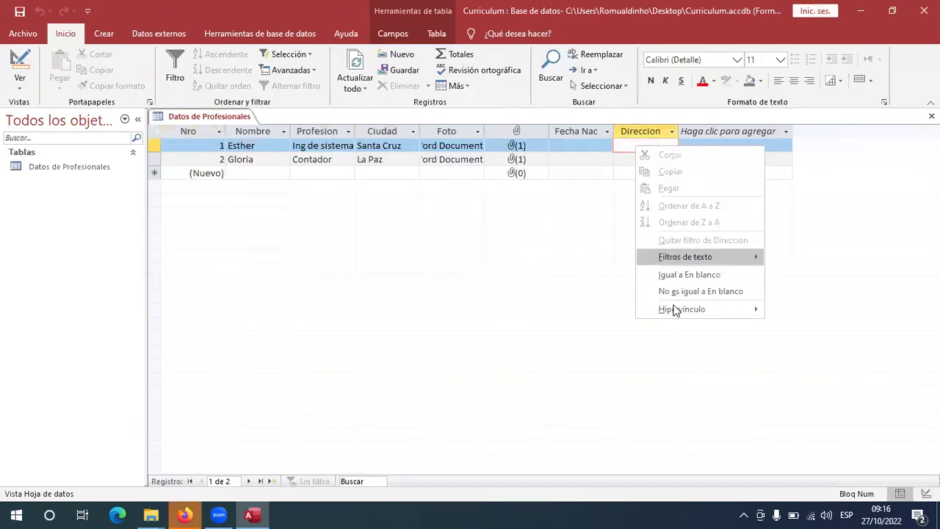
pyautogui.moveTo(764, 309)
pyautogui.click(838, 310)
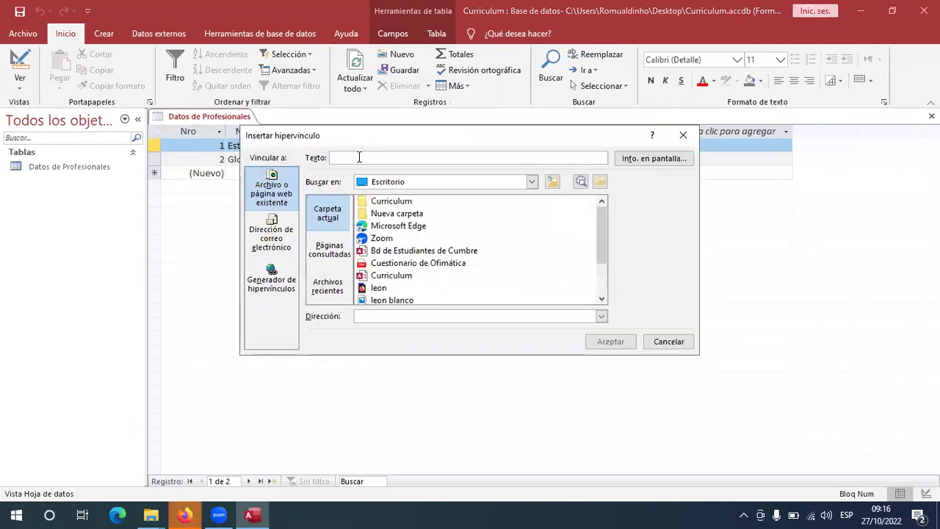
pyautogui.click(363, 316)
pyautogui.rightClick(361, 316)
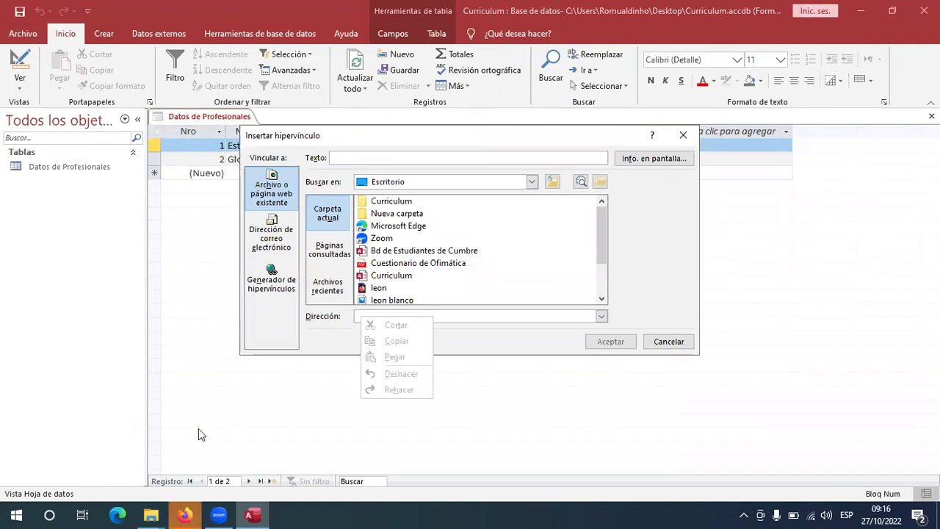
# Step: Copy the search results URL from Firefox and insert it as the first record's Direccion hyperlink in Access
pyautogui.hotkey('alt', 'Tab')
pyautogui.rightClick(338, 44)
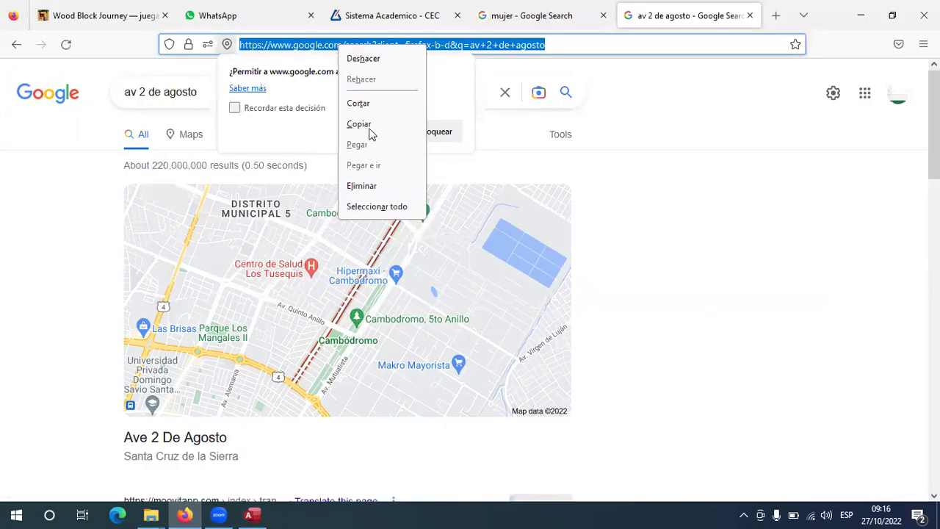
pyautogui.press('Escape')
pyautogui.hotkey('alt', 'Tab')
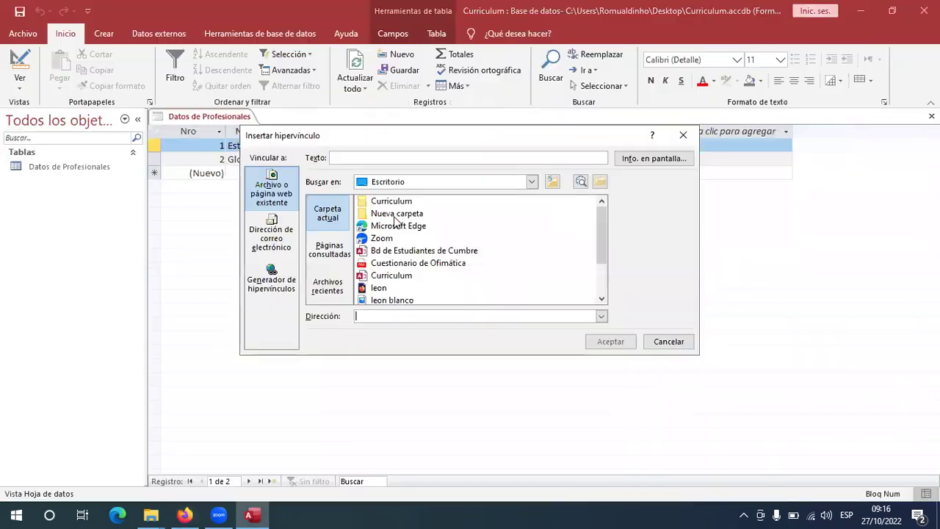
pyautogui.hotkey('shift', 'F10')
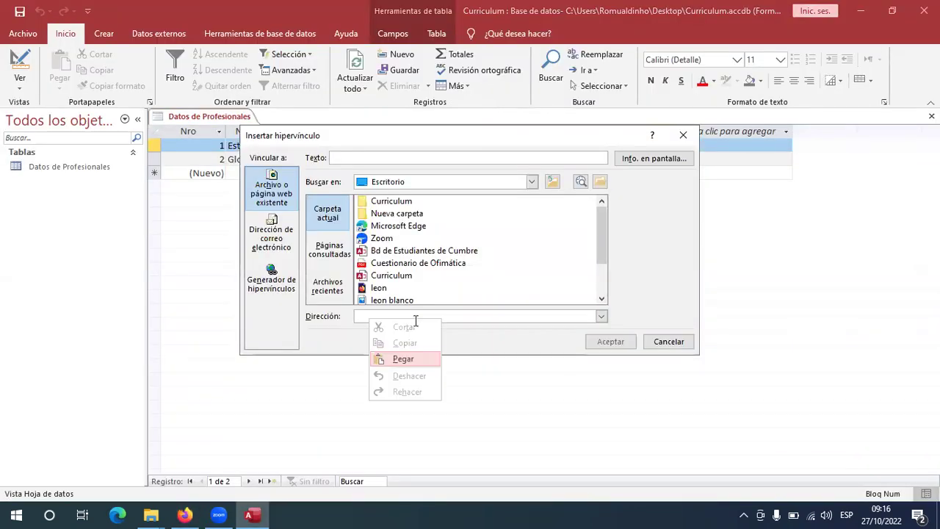
pyautogui.press('Return')
pyautogui.click(610, 342)
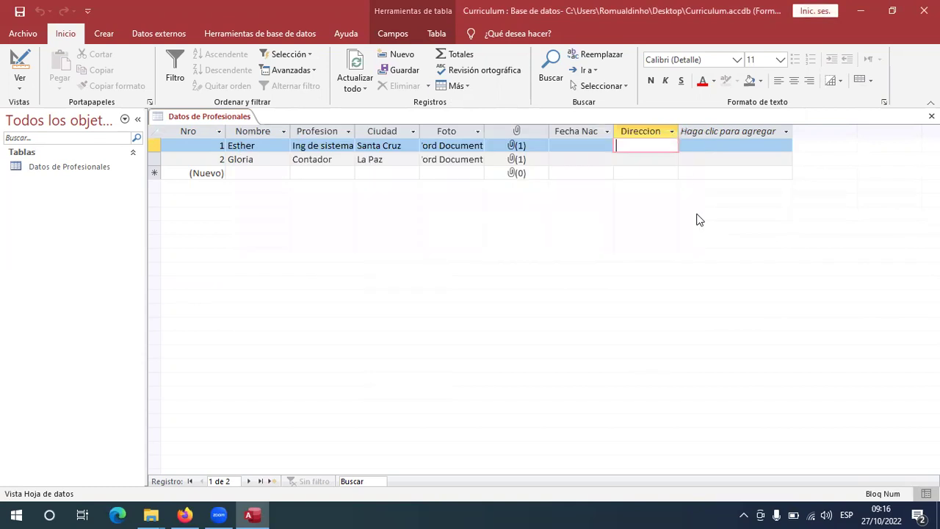
# Step: Test the first record's Direccion link by opening it in Google Chrome, then close the Chrome window
pyautogui.click(653, 147)
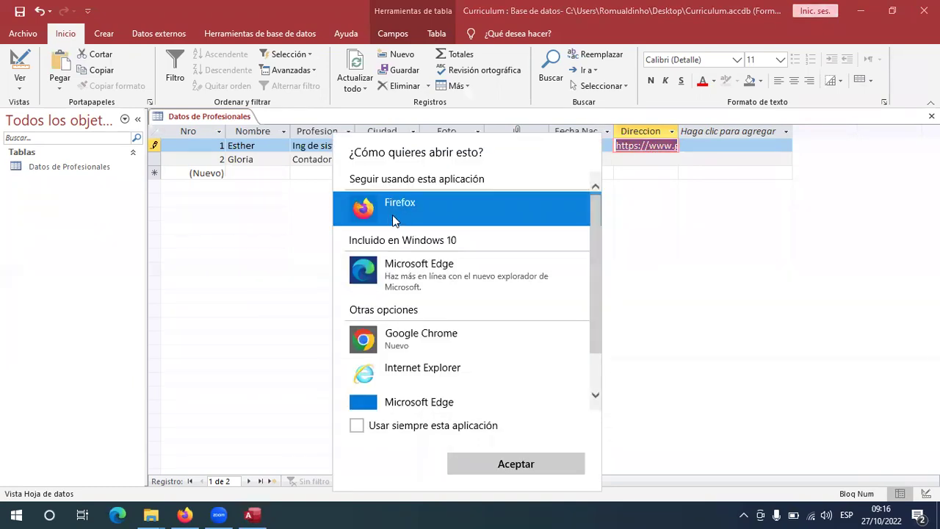
pyautogui.click(403, 347)
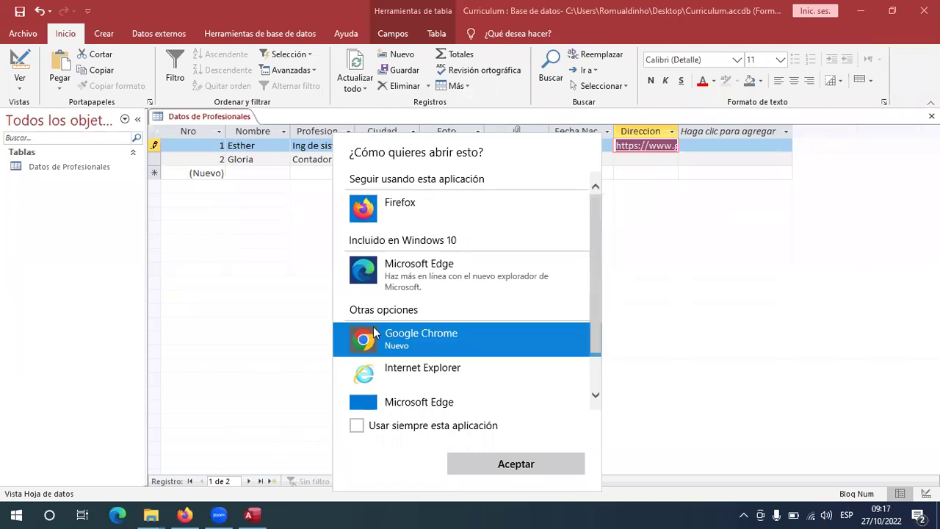
pyautogui.click(501, 465)
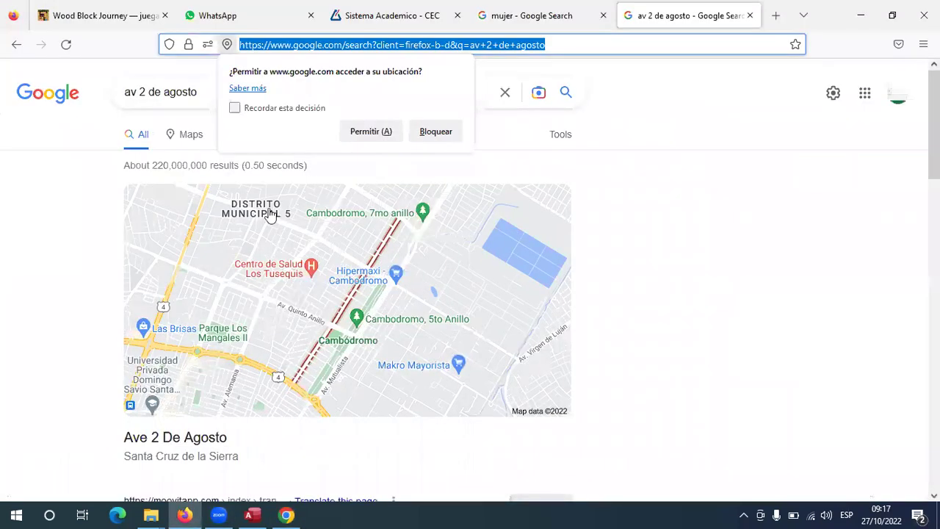
pyautogui.click(286, 515)
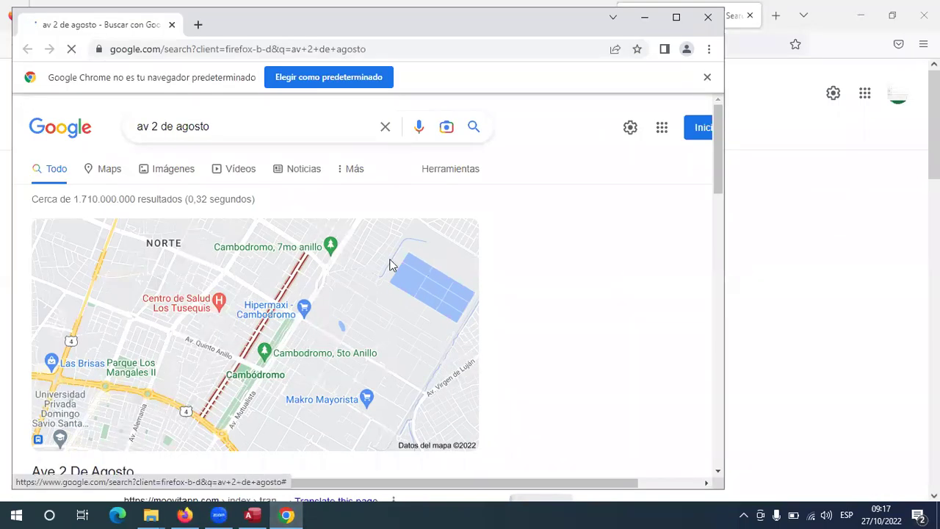
pyautogui.click(706, 18)
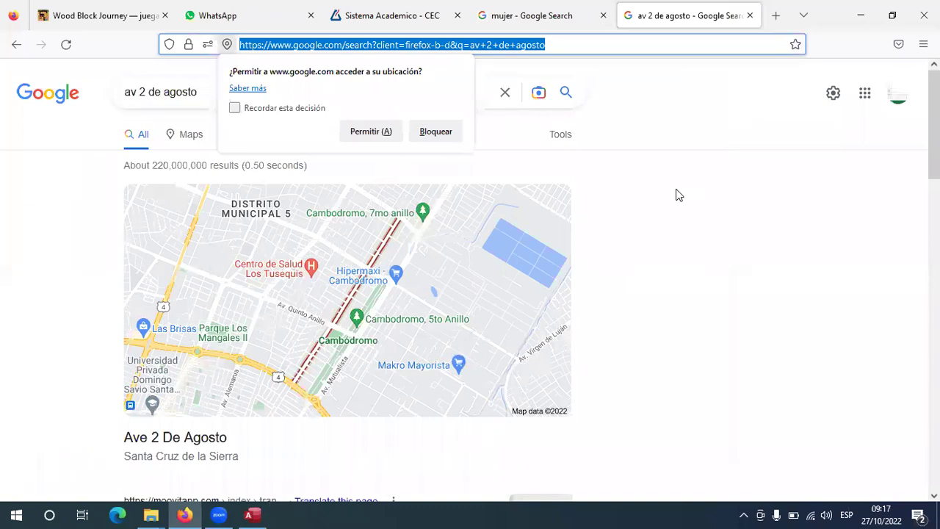
# Step: Return to Access and review the table's fields in Design view, from Direccion up to Nro and at Curriculum
pyautogui.click(252, 514)
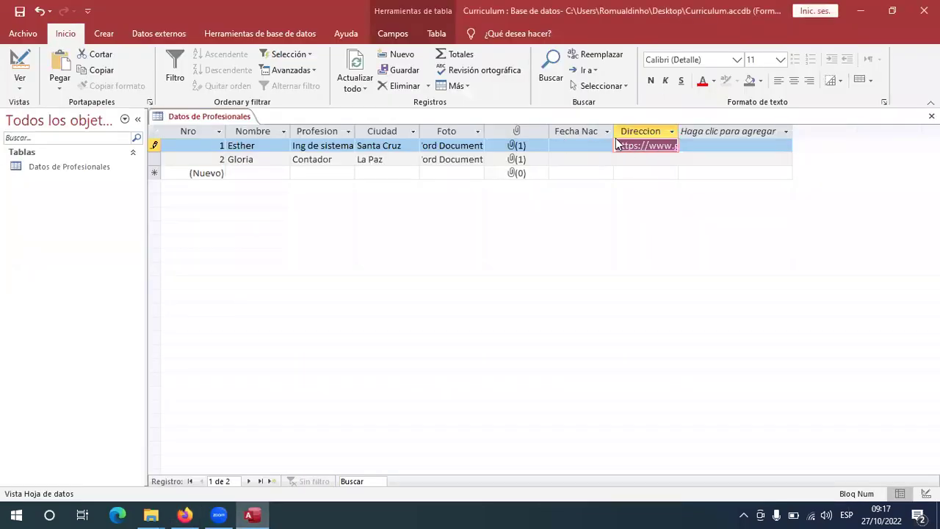
pyautogui.click(565, 145)
pyautogui.rightClick(184, 117)
pyautogui.click(211, 169)
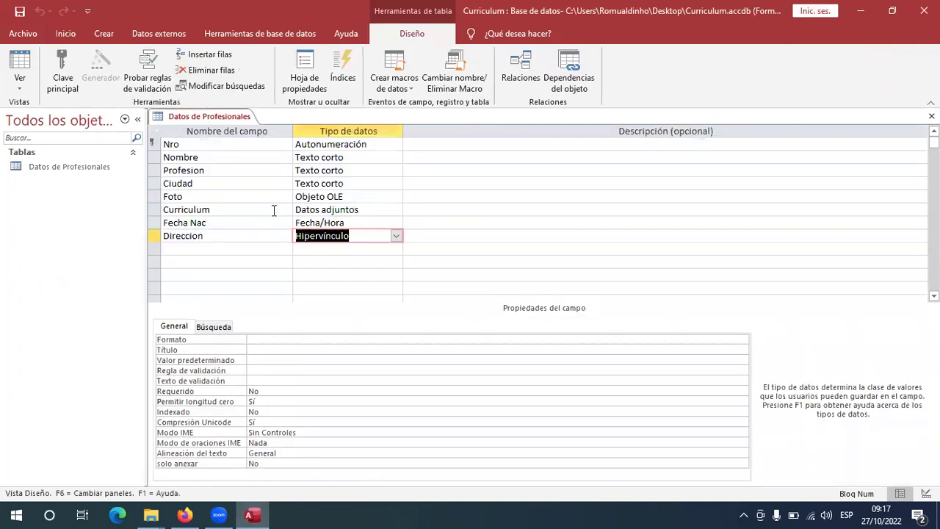
pyautogui.click(243, 232)
pyautogui.press('Up')
pyautogui.press('Up')
pyautogui.press('Up')
pyautogui.press('Up')
pyautogui.press('Up')
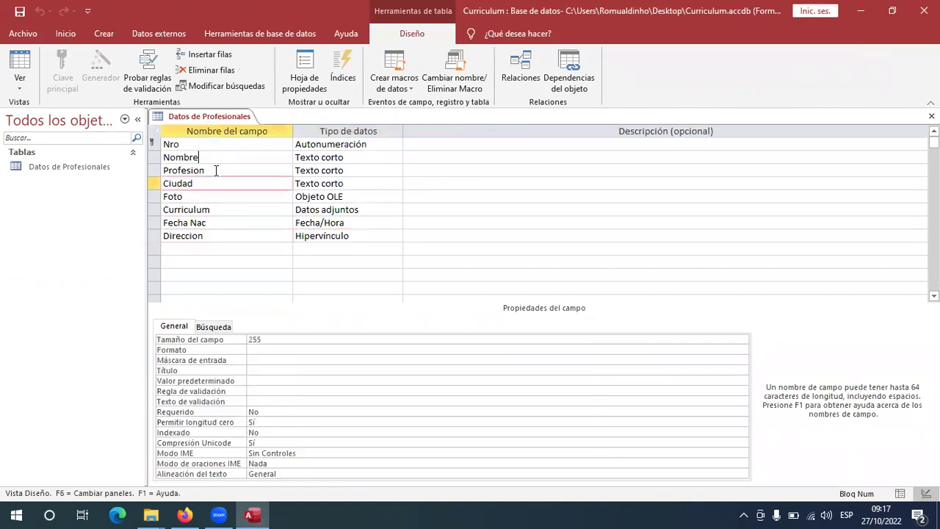
pyautogui.click(197, 141)
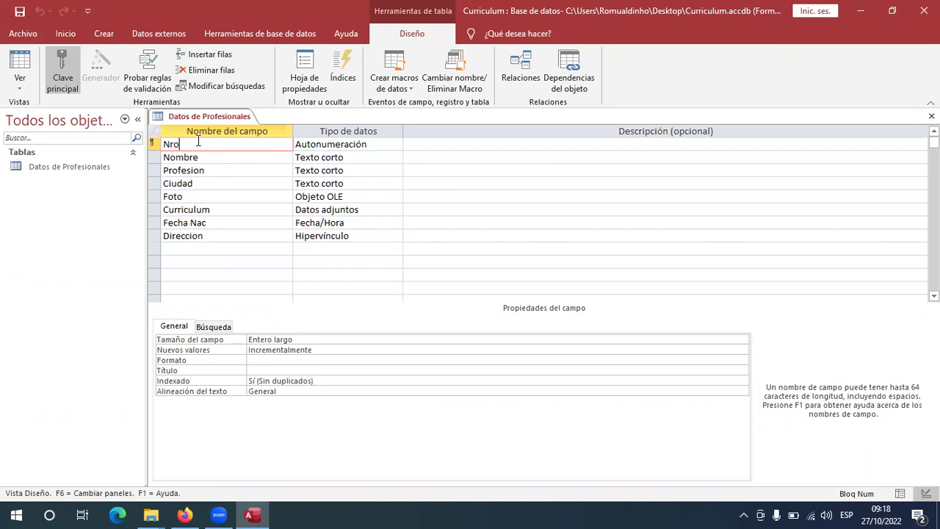
pyautogui.click(211, 211)
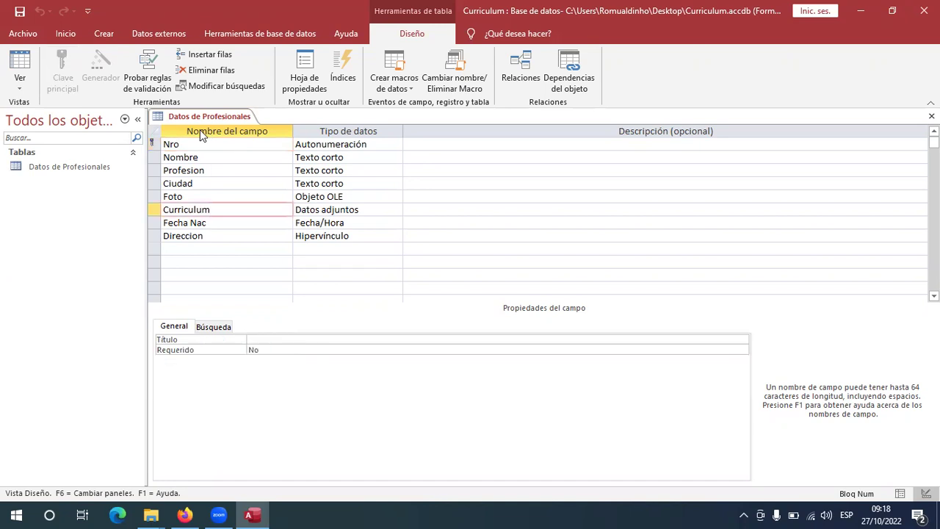
# Step: Return the table to Datasheet view and go to the Nombre cell of the new record
pyautogui.rightClick(193, 116)
pyautogui.click(235, 190)
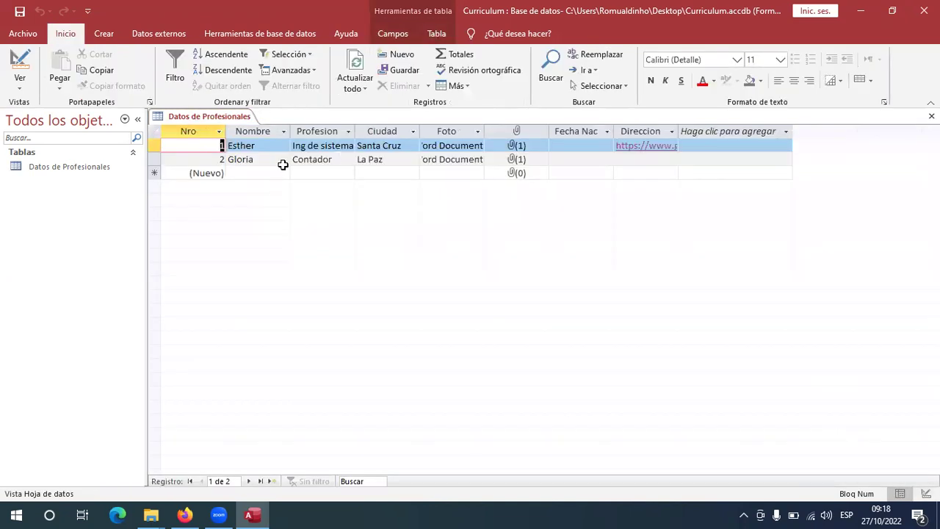
pyautogui.click(264, 173)
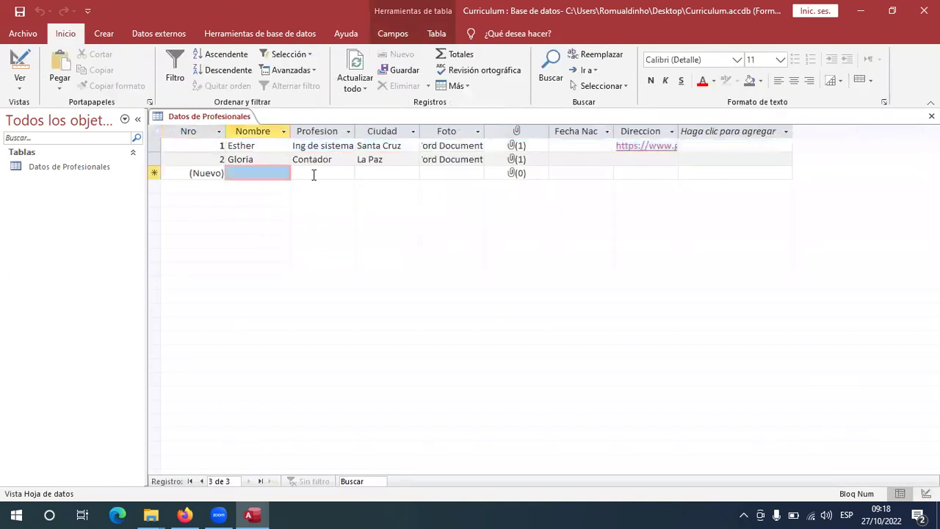
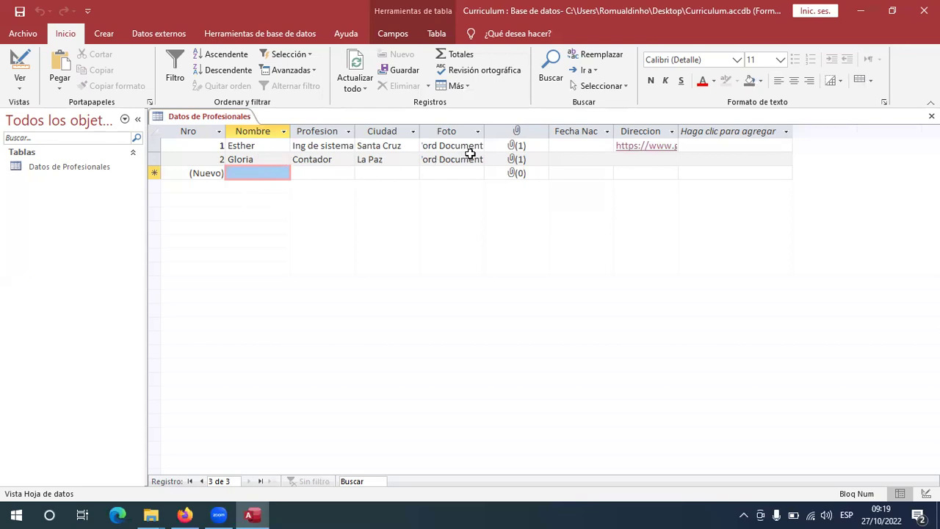
pyautogui.click(332, 159)
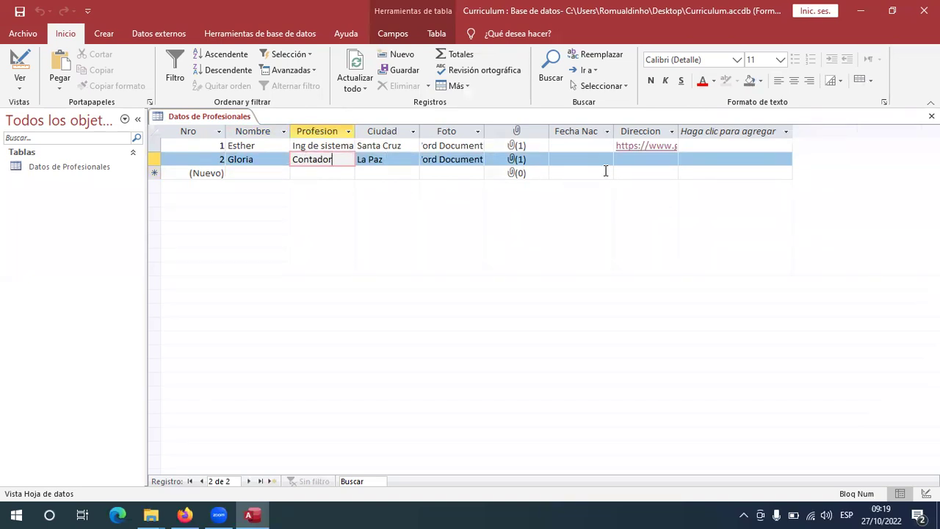
pyautogui.click(250, 171)
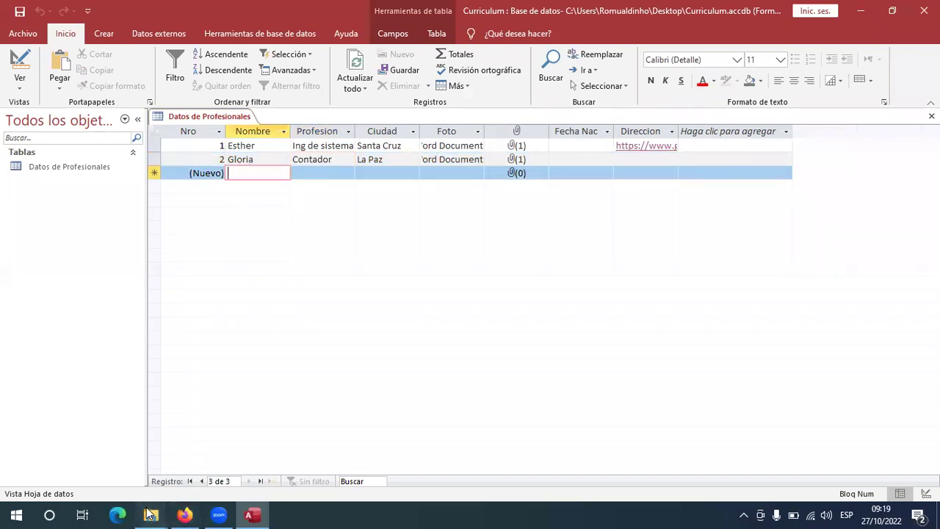
# Step: Check the Curriculum folder for the third person, then enter their first name in Access, with Profesion Ing de sistema and Ciudad Cochabamba
pyautogui.moveTo(150, 514)
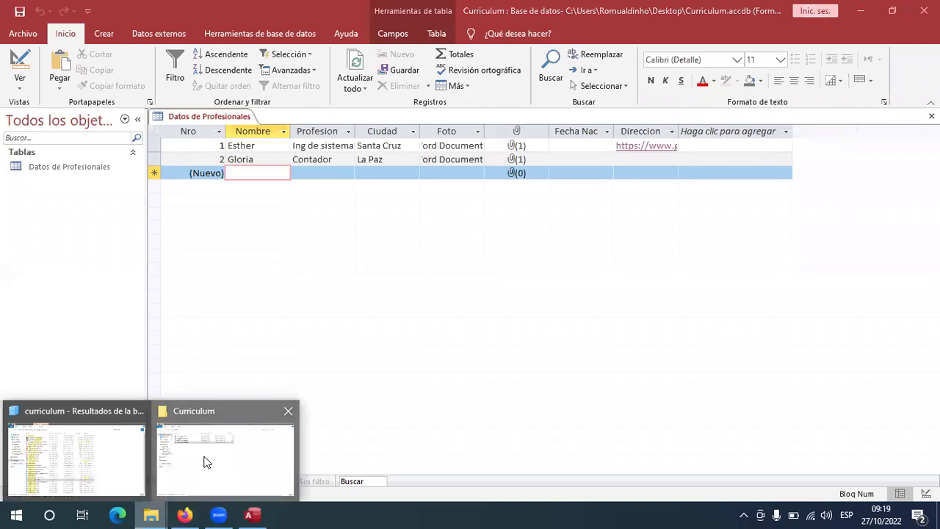
pyautogui.click(205, 448)
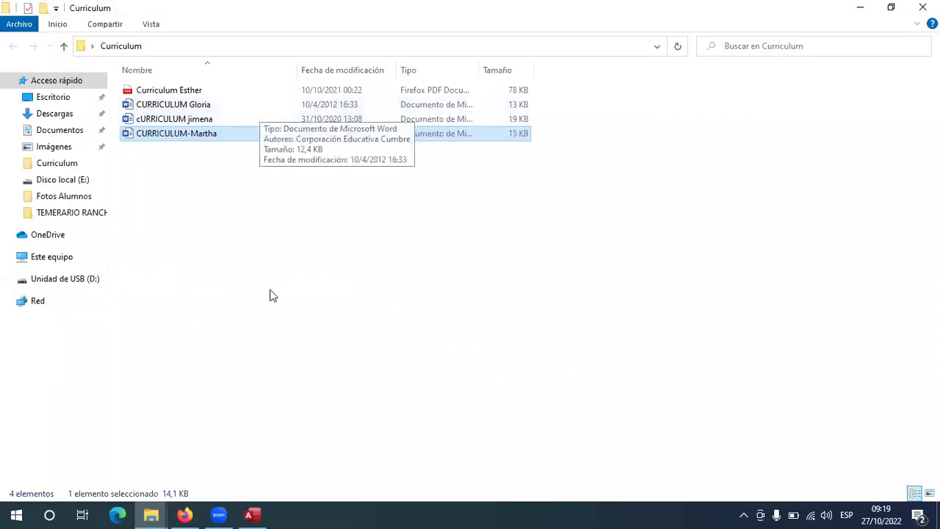
pyautogui.click(252, 514)
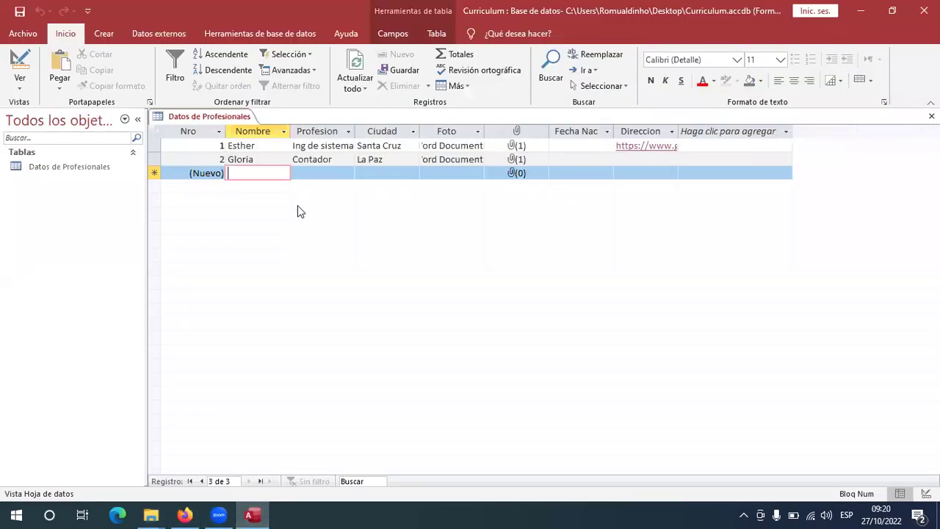
pyautogui.write('Jimena')
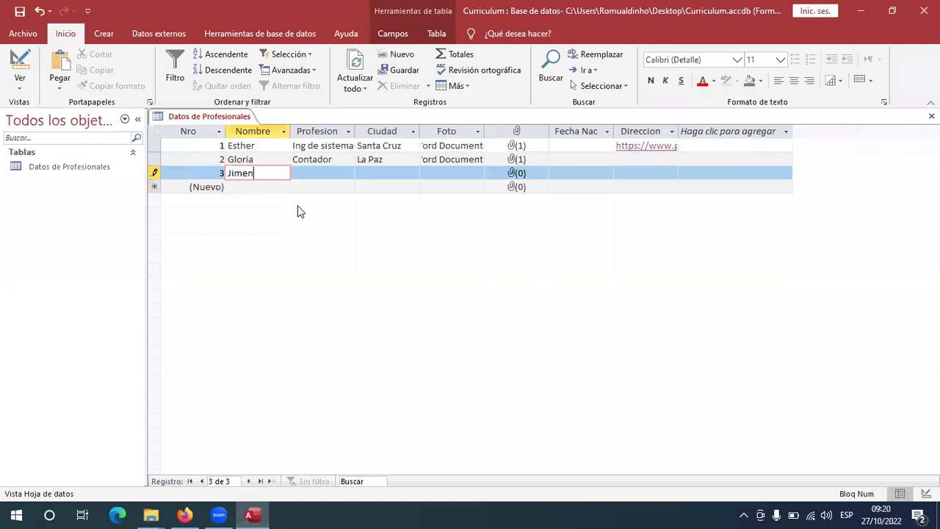
pyautogui.click(344, 174)
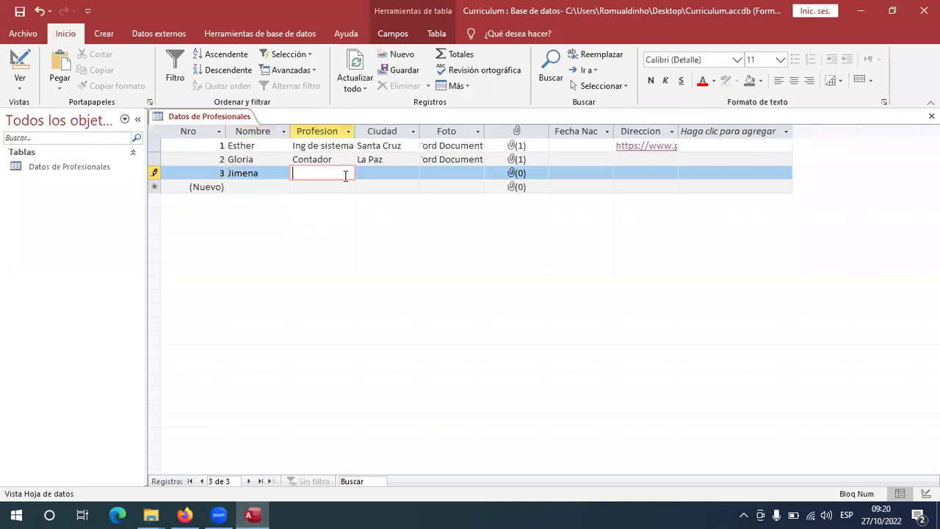
pyautogui.write('Ing de sistema')
pyautogui.click(368, 173)
pyautogui.write('Co')
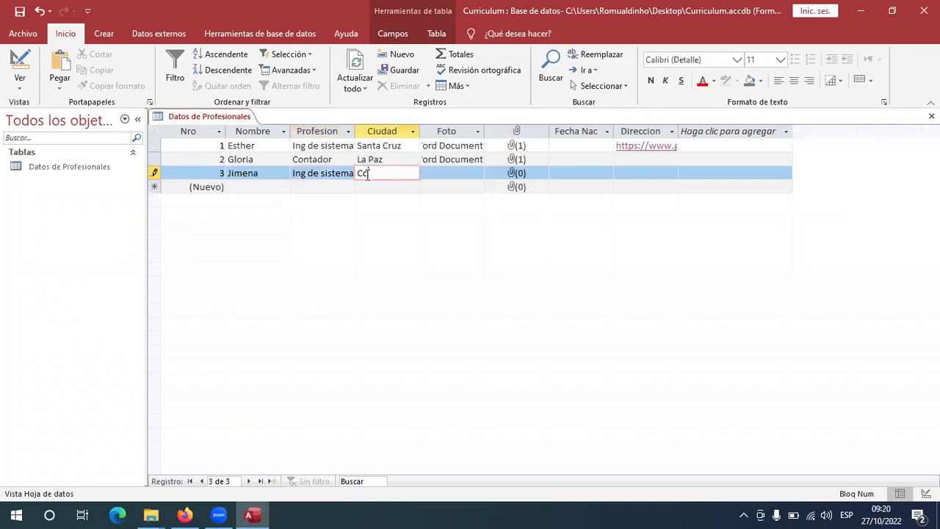
pyautogui.write('chabamba')
# Step: Start inserting an object in the third record's Foto field, and copy the elDinero portrait from the mujer image results in Firefox
pyautogui.click(440, 165)
pyautogui.doubleClick(441, 173)
pyautogui.click(476, 314)
pyautogui.rightClick(456, 174)
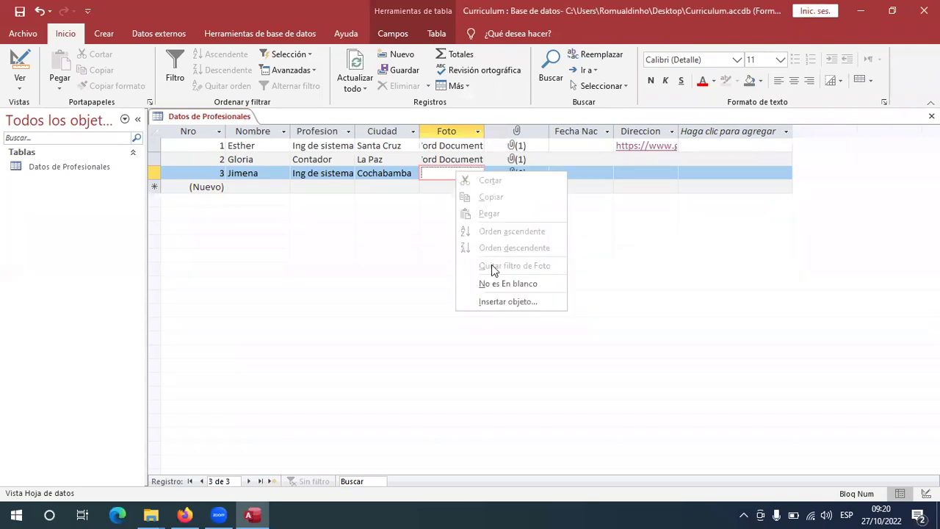
pyautogui.click(184, 515)
pyautogui.click(536, 15)
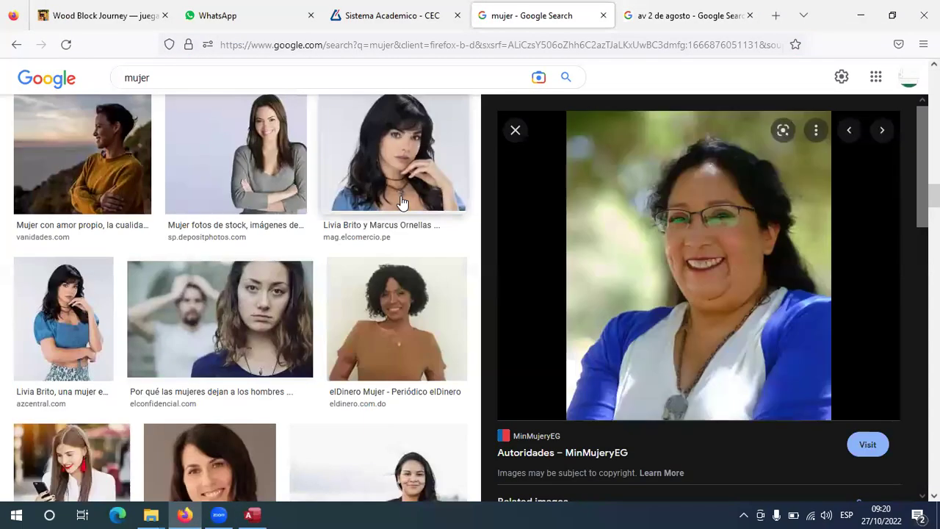
pyautogui.click(392, 321)
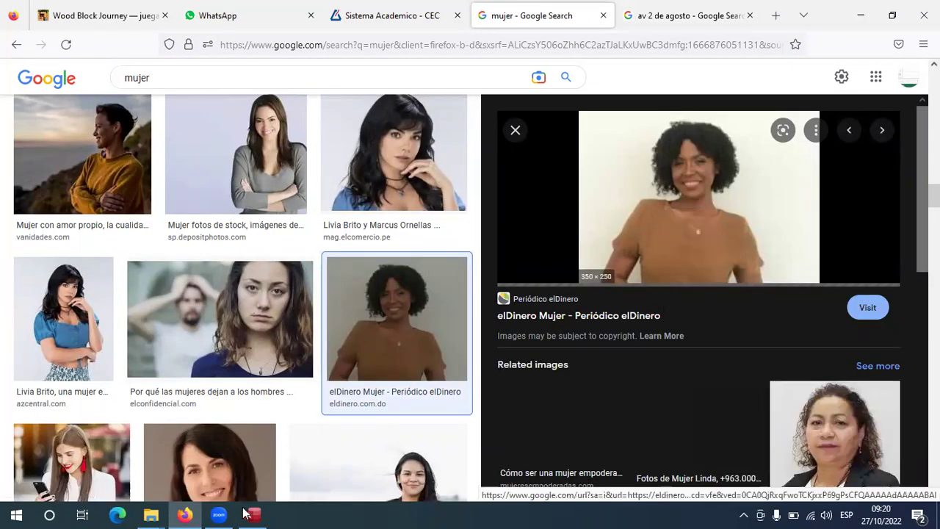
# Step: Return to Access, create a Microsoft Word Document object for the third record's Foto, and paste the copied portrait into it
pyautogui.hotkey('alt', 'Tab')
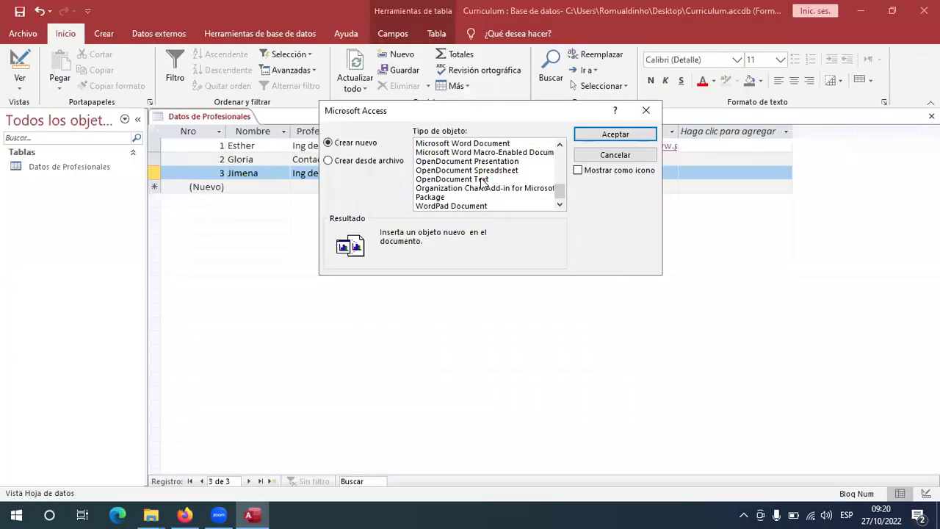
pyautogui.scroll(2, 484, 180)
pyautogui.doubleClick(488, 179)
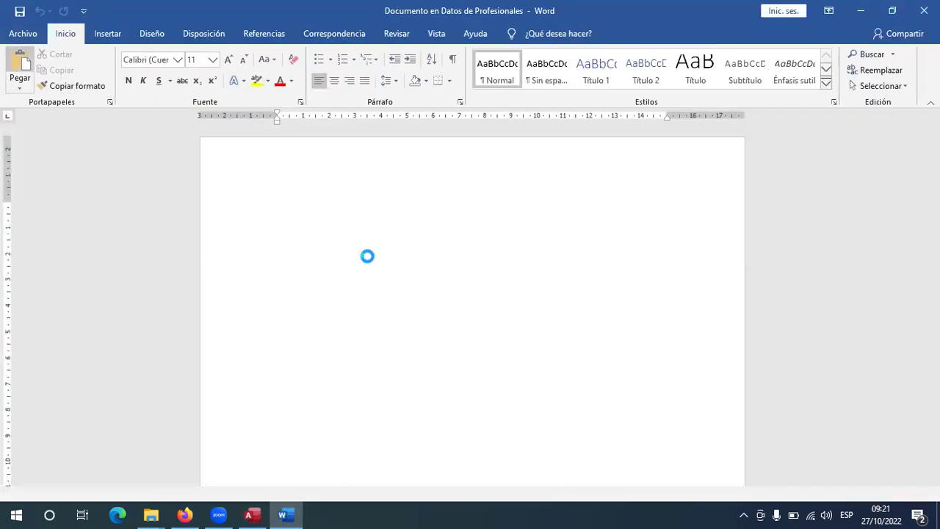
pyautogui.hotkey('ctrl', 'v')
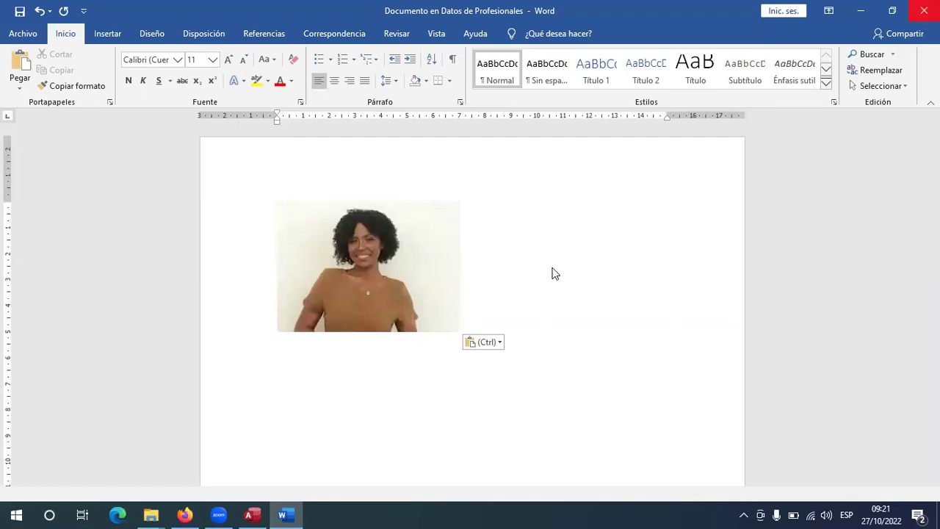
pyautogui.hotkey('alt', 'F4')
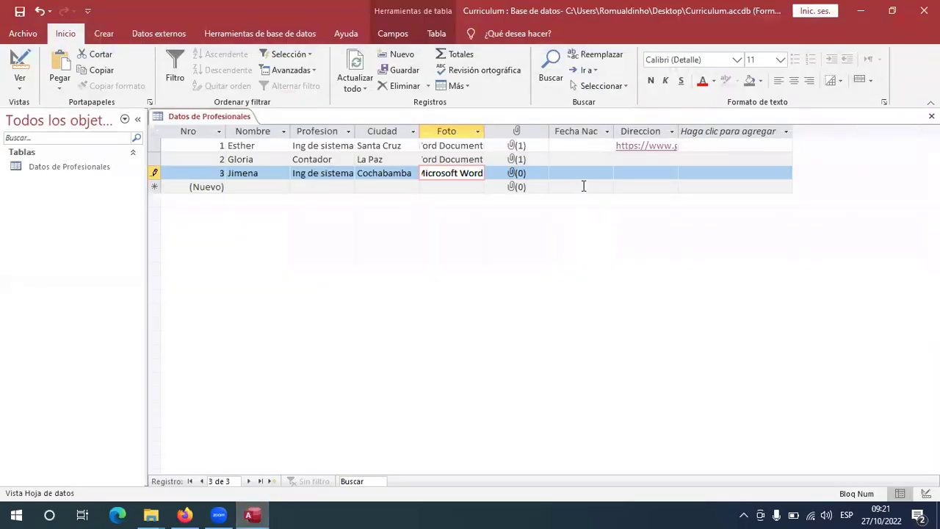
pyautogui.click(578, 175)
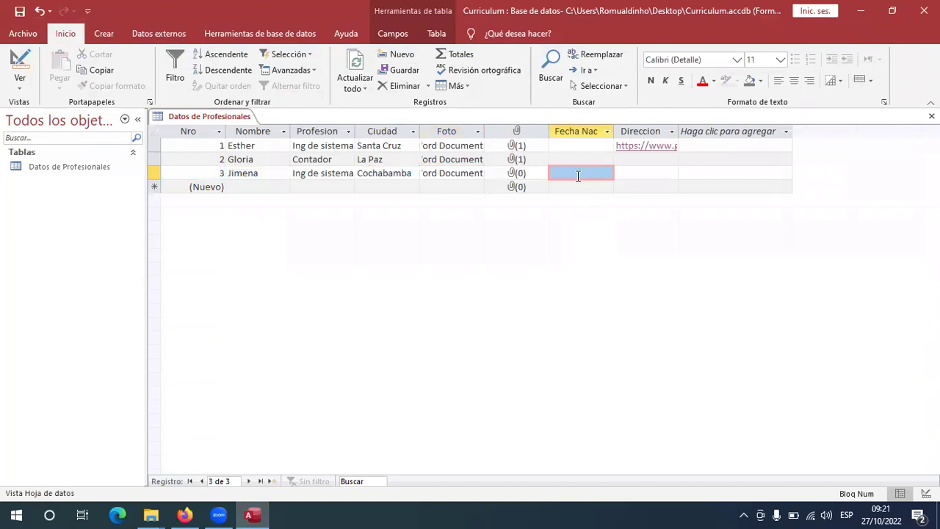
# Step: Attach the third person's curriculum Word file from the Curriculum folder to their record
pyautogui.click(519, 174)
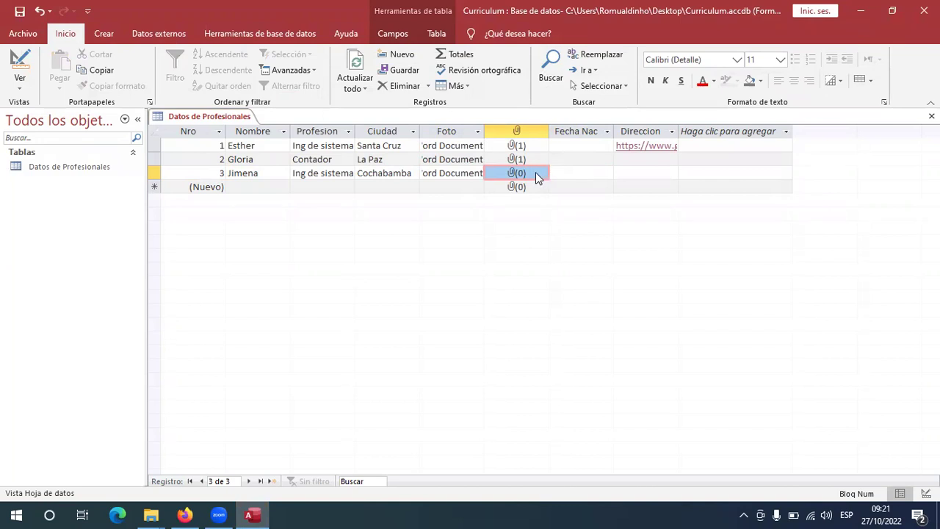
pyautogui.rightClick(536, 177)
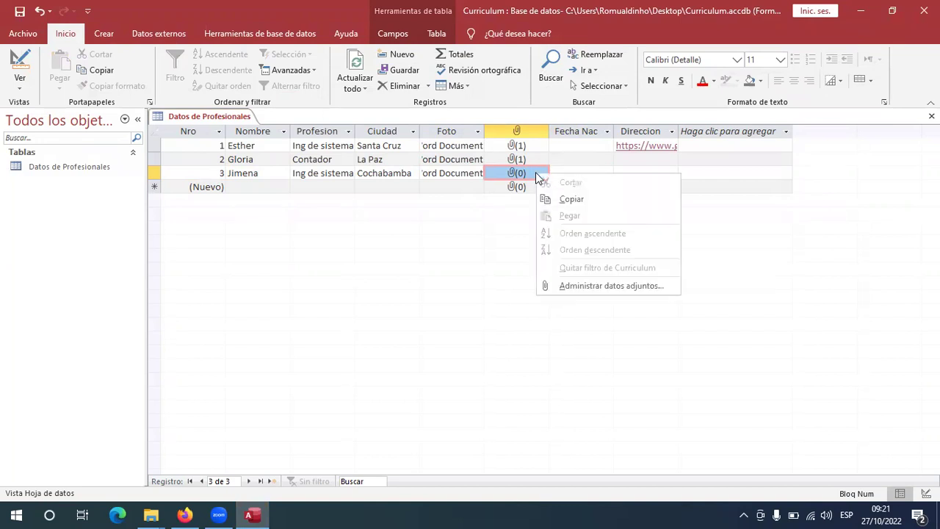
pyautogui.click(577, 287)
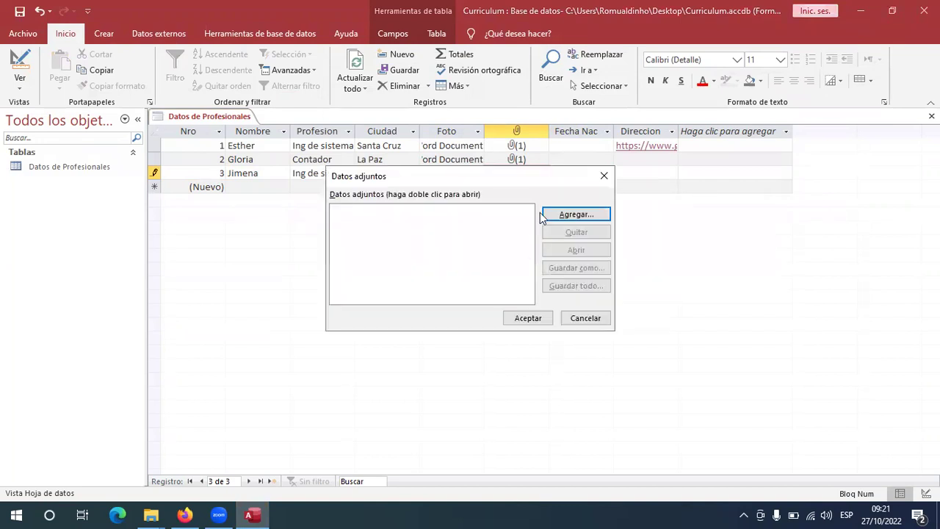
pyautogui.click(588, 216)
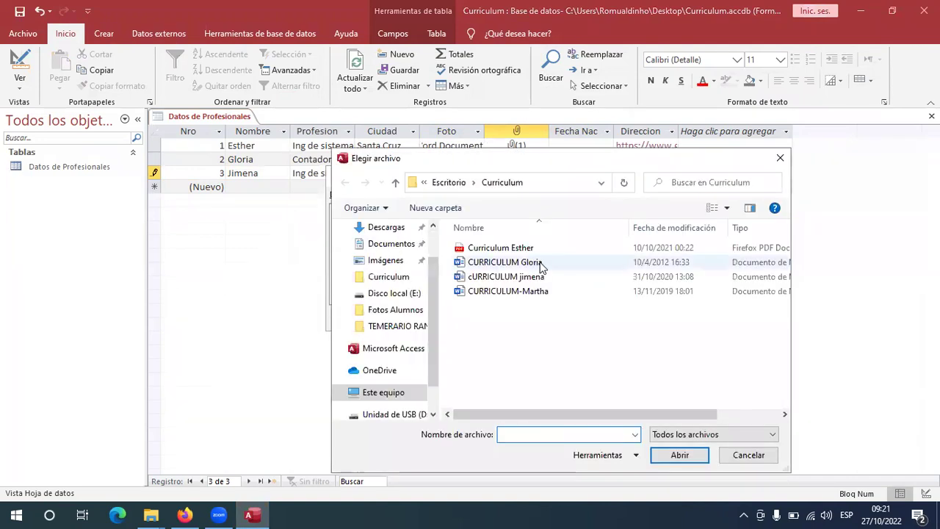
pyautogui.doubleClick(513, 278)
pyautogui.click(521, 317)
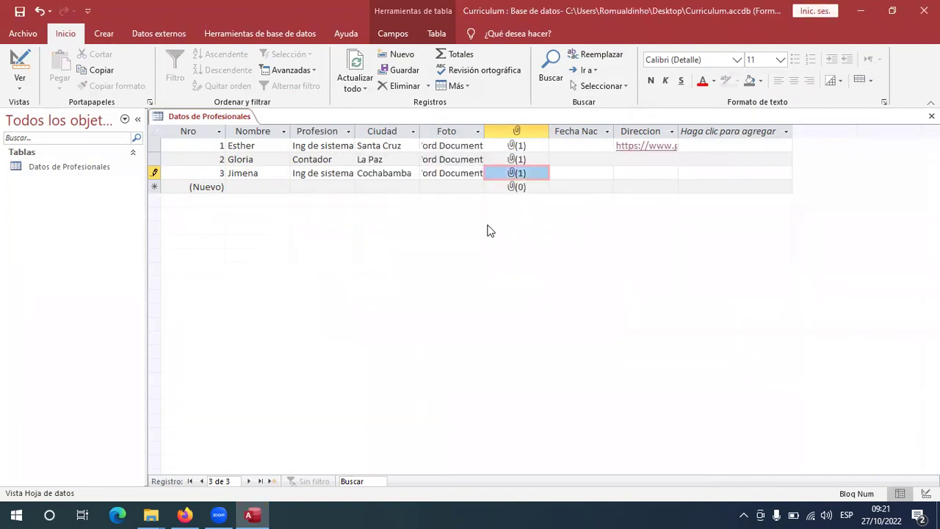
# Step: Add a fourth record with the person's first name, Profesion Contador and Ciudad Santa Cruz
pyautogui.click(238, 186)
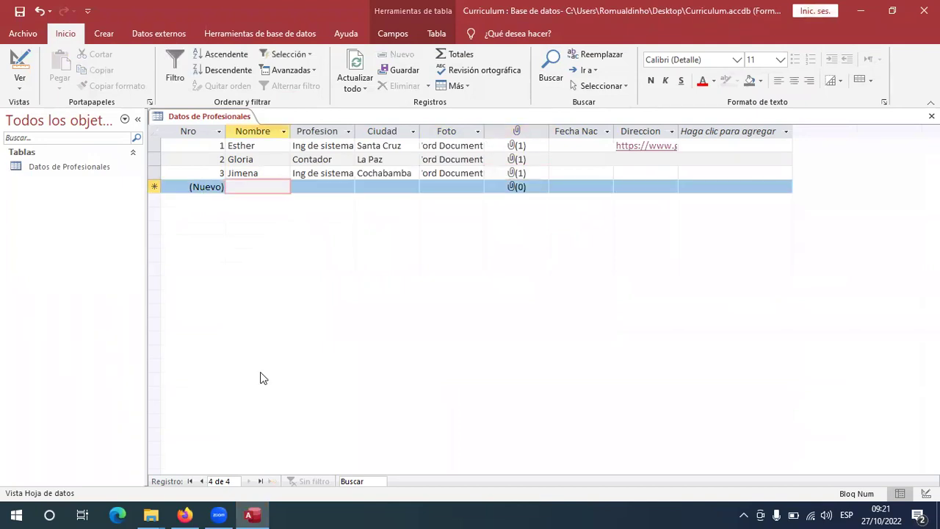
pyautogui.write('Martha')
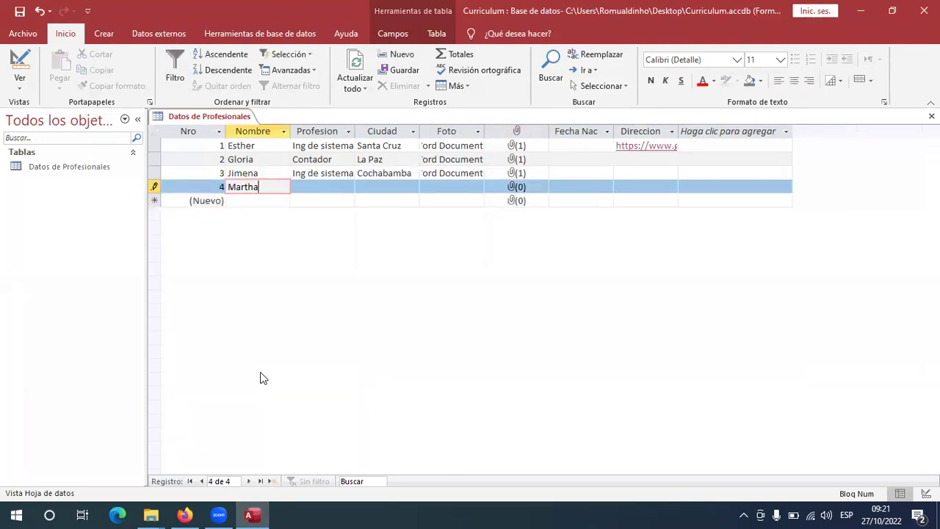
pyautogui.click(307, 188)
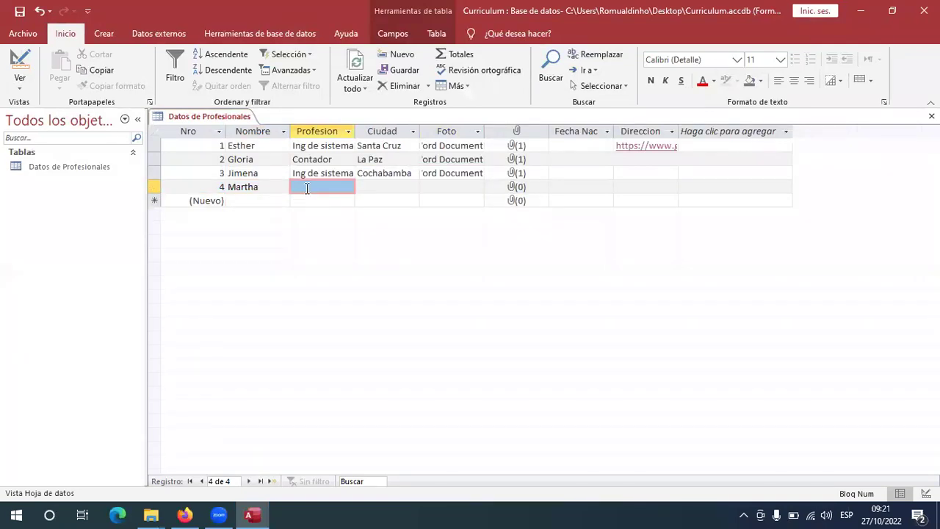
pyautogui.click(307, 188)
pyautogui.write('Contador')
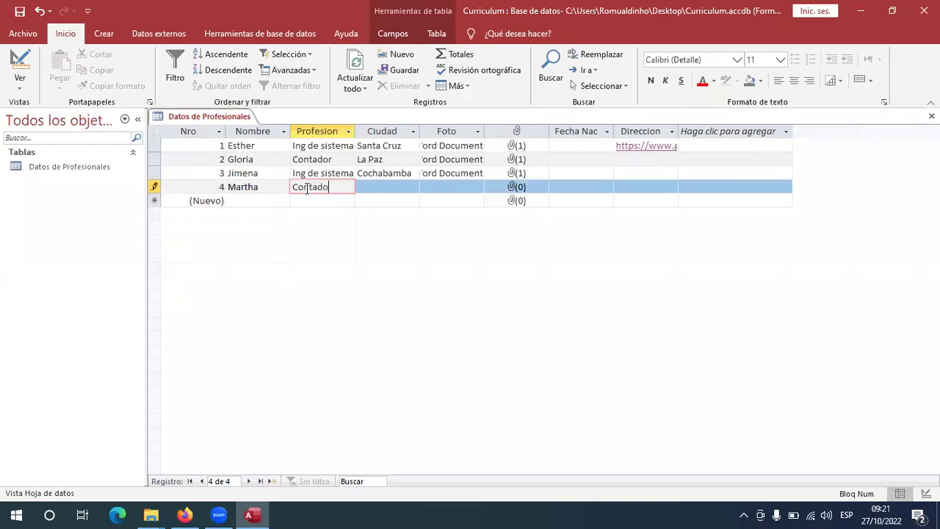
pyautogui.click(370, 189)
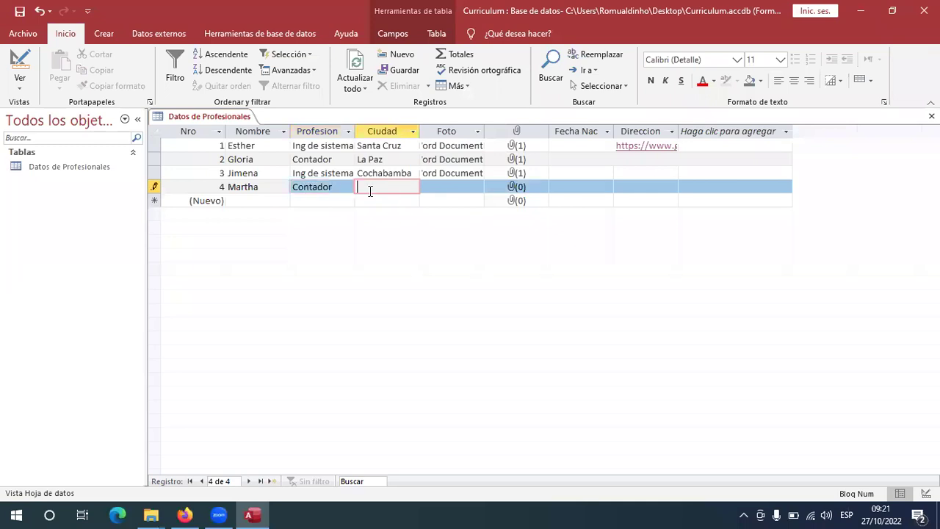
pyautogui.write('Santa Cruz')
# Step: Insert a new Microsoft Word Document object in the fourth record's Foto field
pyautogui.click(437, 189)
pyautogui.rightClick(437, 188)
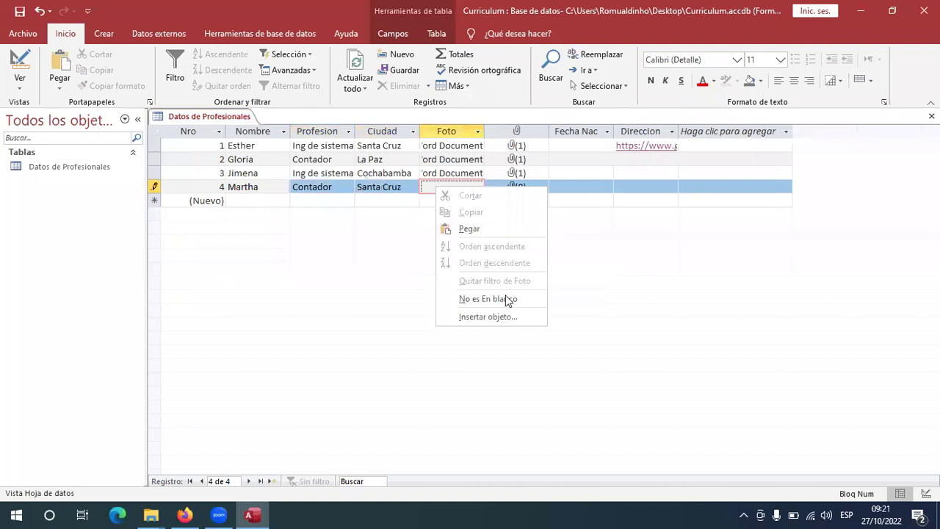
pyautogui.click(491, 317)
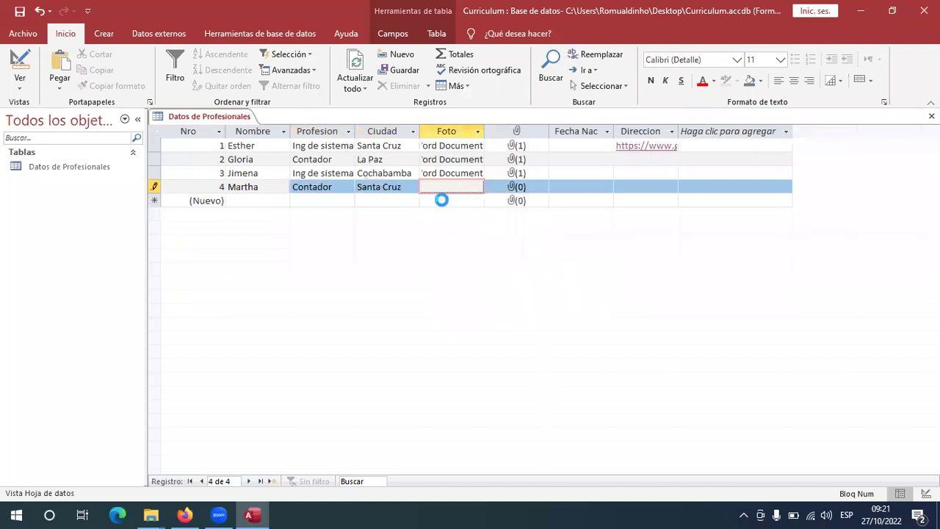
pyautogui.scroll(-6, 457, 197)
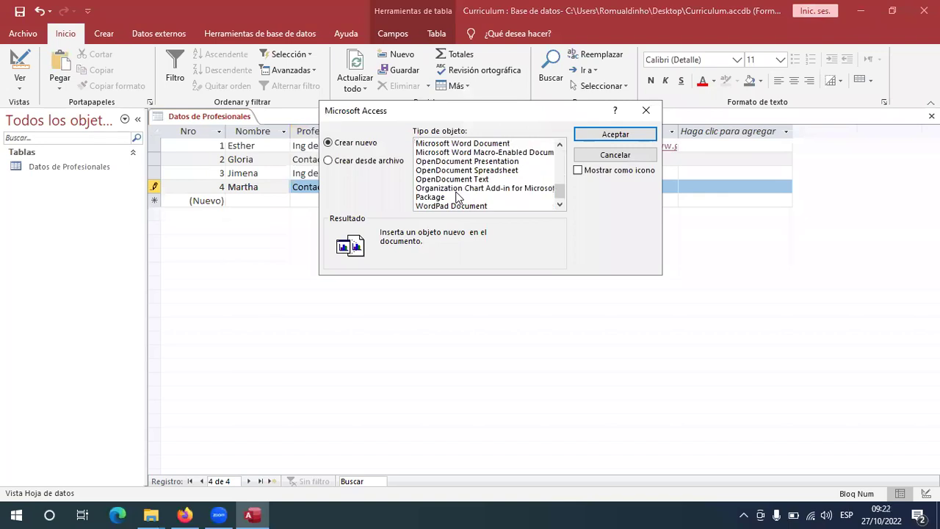
pyautogui.doubleClick(485, 144)
# Step: Switch to Firefox and copy the El Comercio portrait of the dark-haired woman in blue from the image results
pyautogui.click(184, 515)
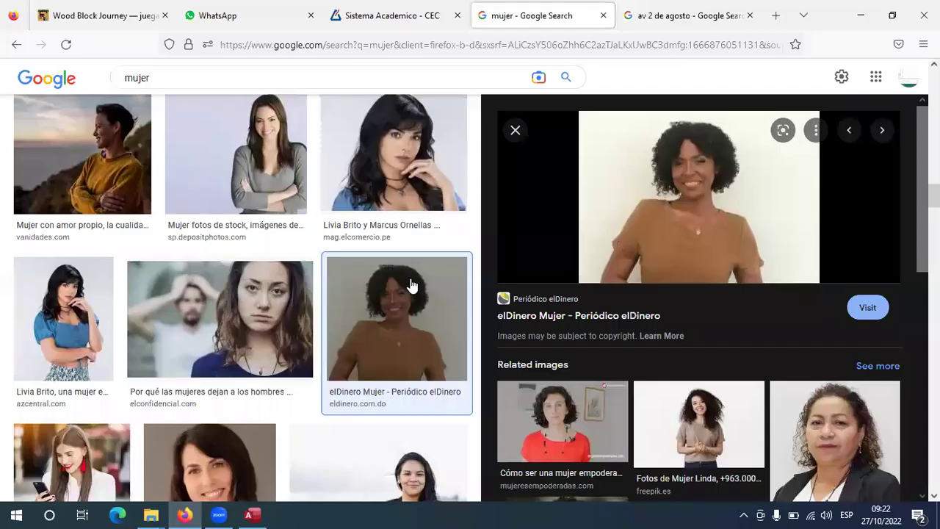
pyautogui.click(390, 152)
pyautogui.rightClick(676, 211)
pyautogui.click(742, 470)
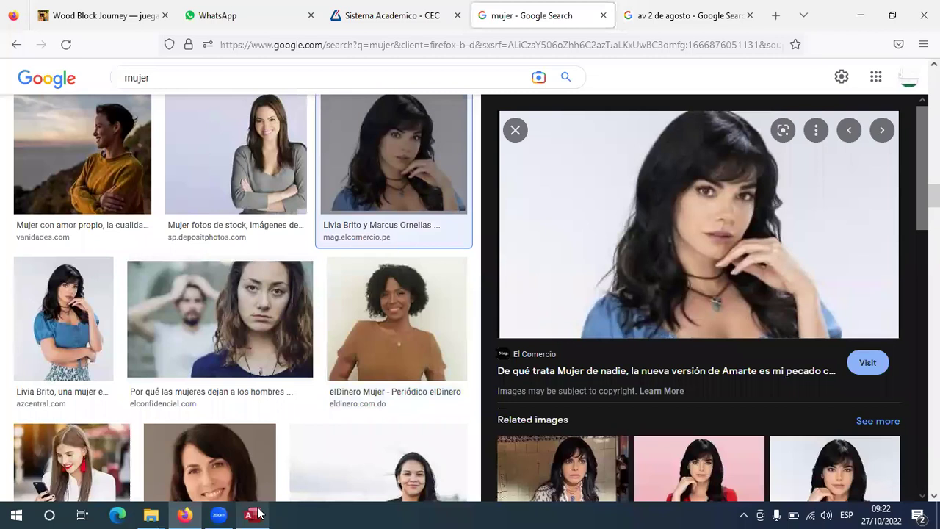
# Step: Paste the portrait into the fourth record's Word document, crop both sides to about 9,42 cm wide, and return to Access
pyautogui.click(248, 515)
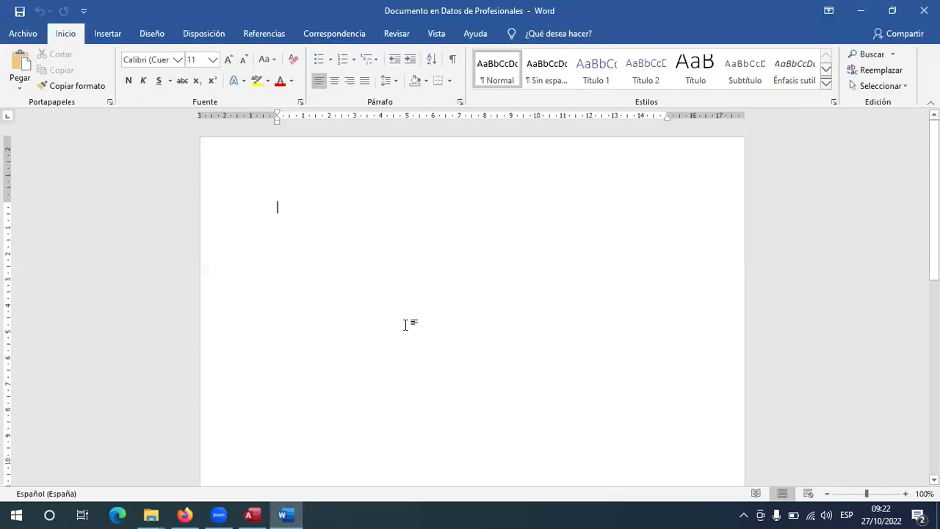
pyautogui.click(22, 72)
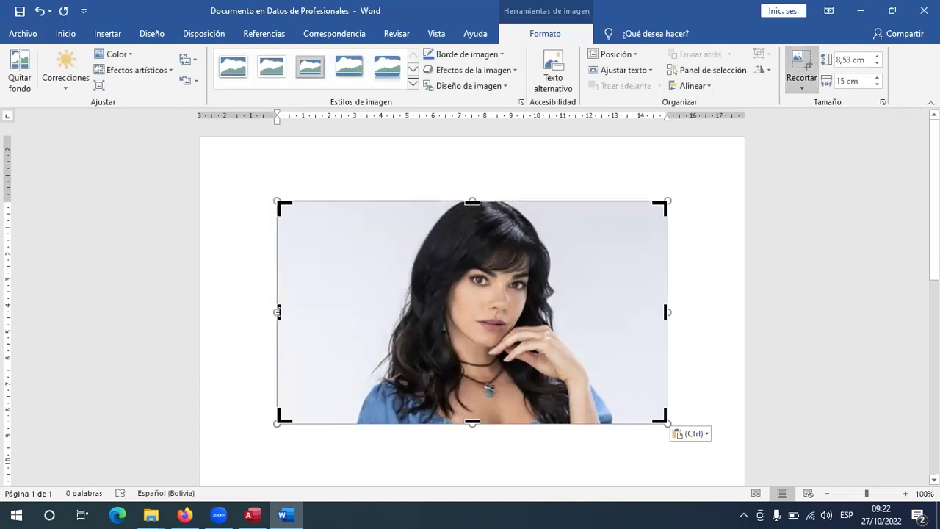
pyautogui.moveTo(338, 311); pyautogui.dragTo(357, 312)
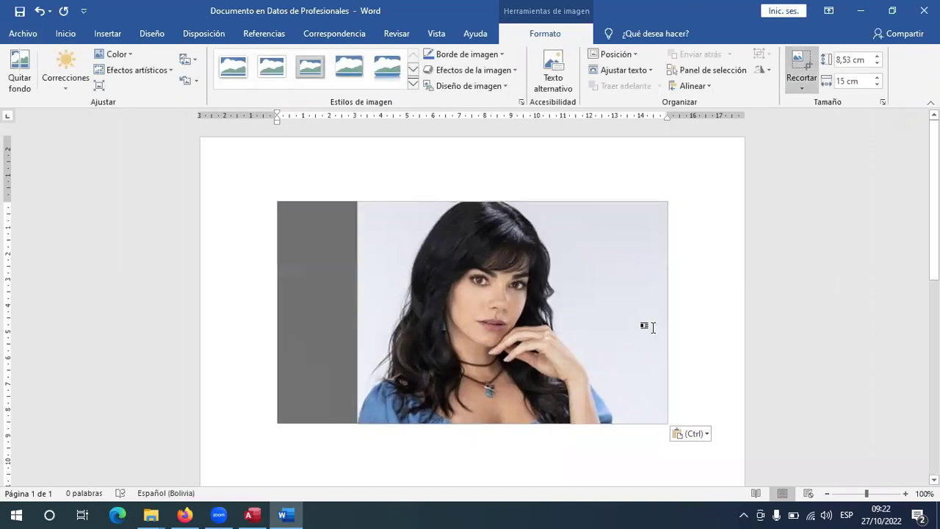
pyautogui.moveTo(584, 312); pyautogui.dragTo(522, 317)
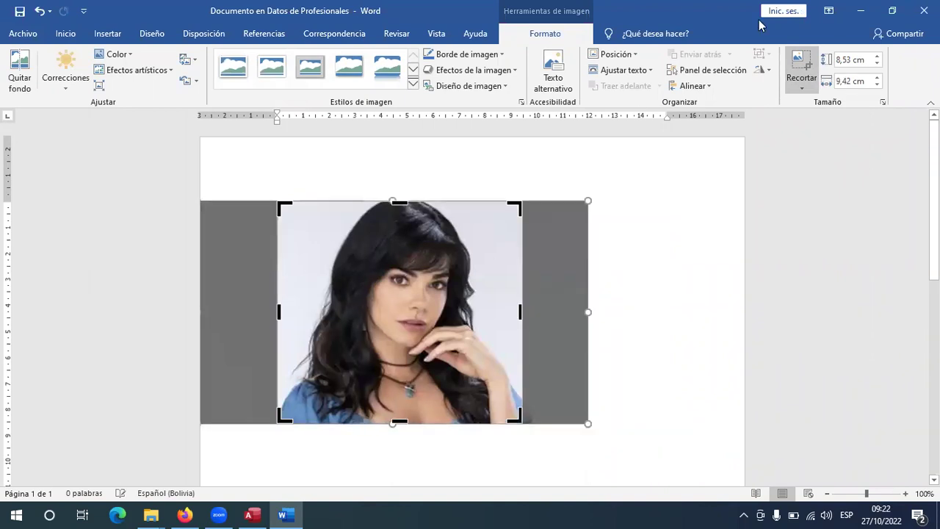
pyautogui.click(798, 59)
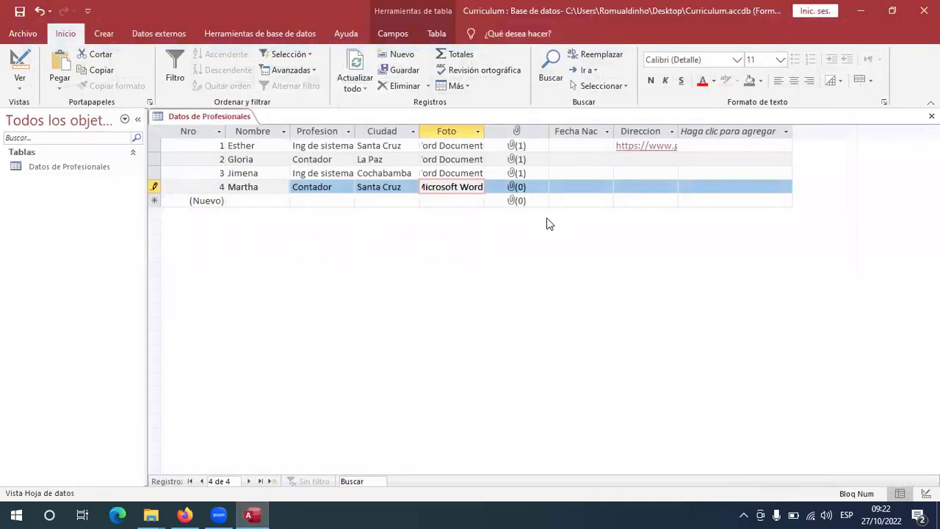
# Step: Attach the matching Word curriculum file to the fourth record's attachment field and accept it
pyautogui.rightClick(518, 187)
pyautogui.click(577, 298)
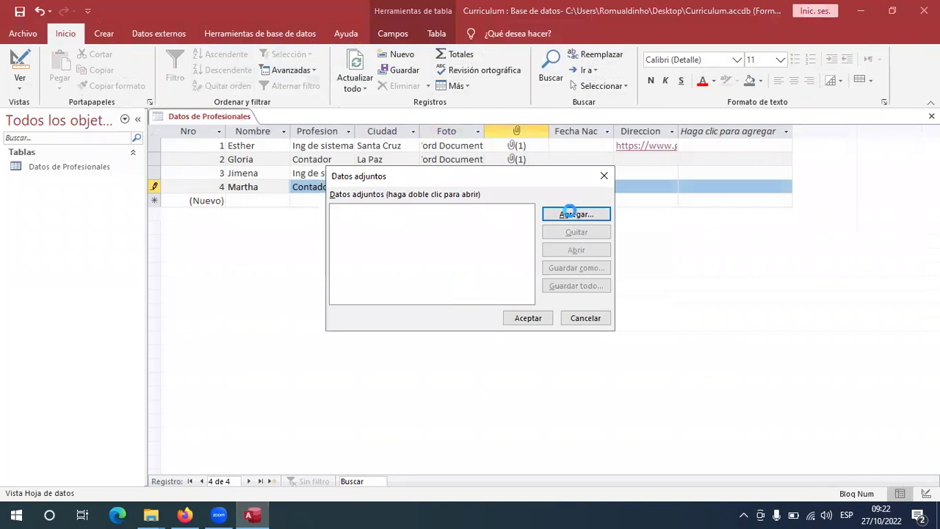
pyautogui.click(576, 214)
pyautogui.doubleClick(492, 292)
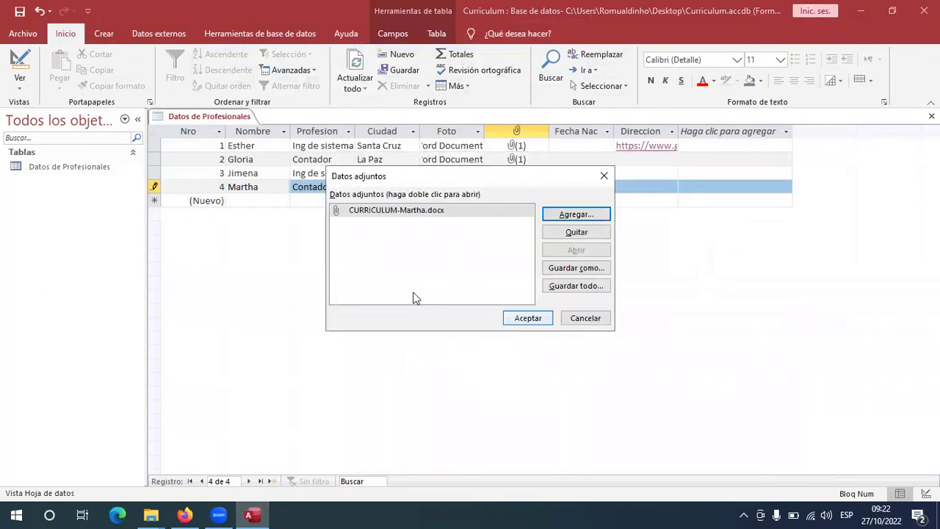
pyautogui.press('Return')
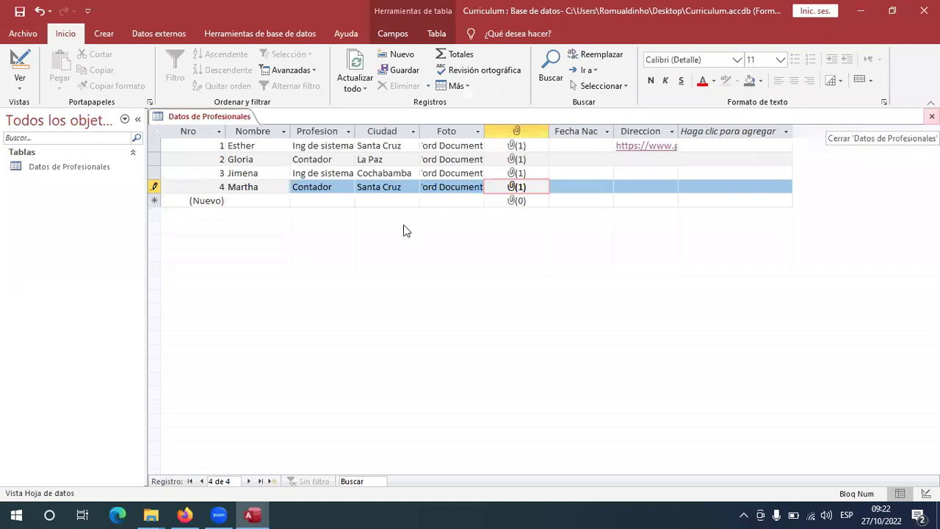
# Step: Close the table and generate a form with the Form Wizard using all fields of Datos de Profesionales
pyautogui.click(932, 116)
pyautogui.click(112, 35)
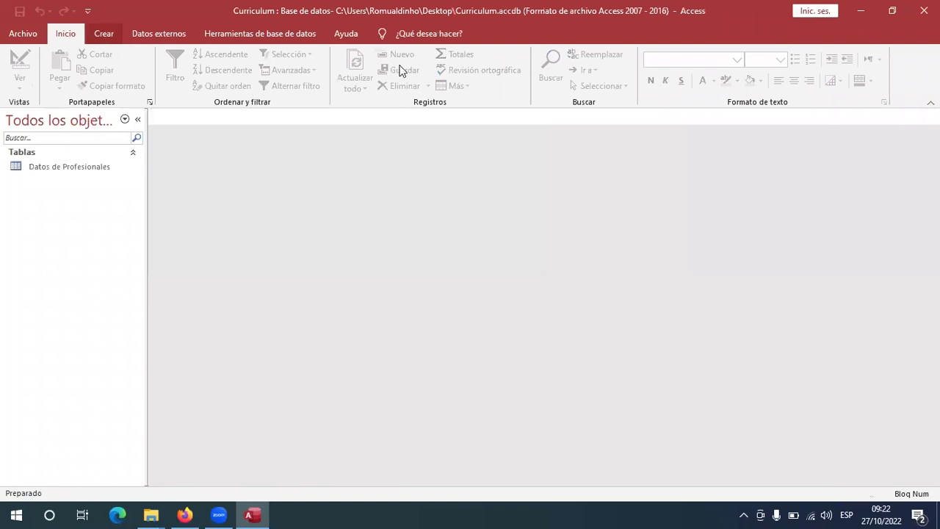
pyautogui.click(454, 55)
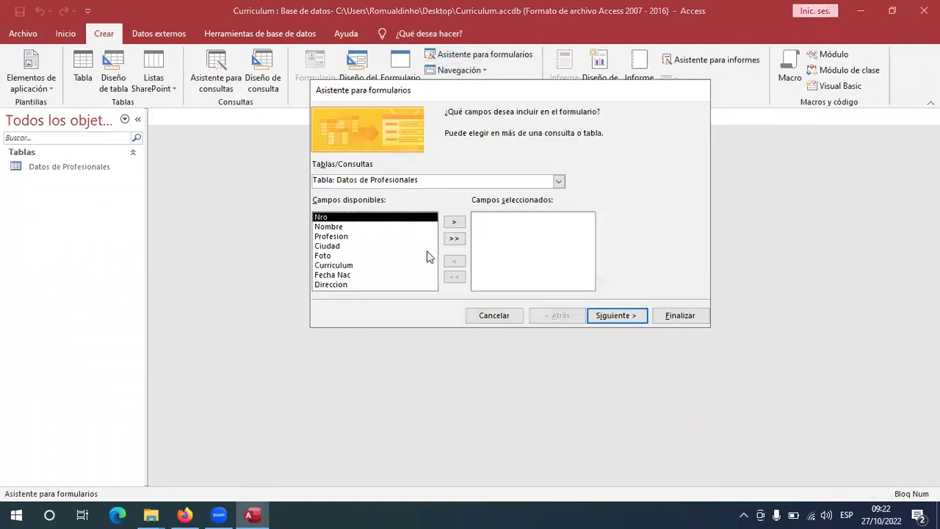
pyautogui.click(453, 238)
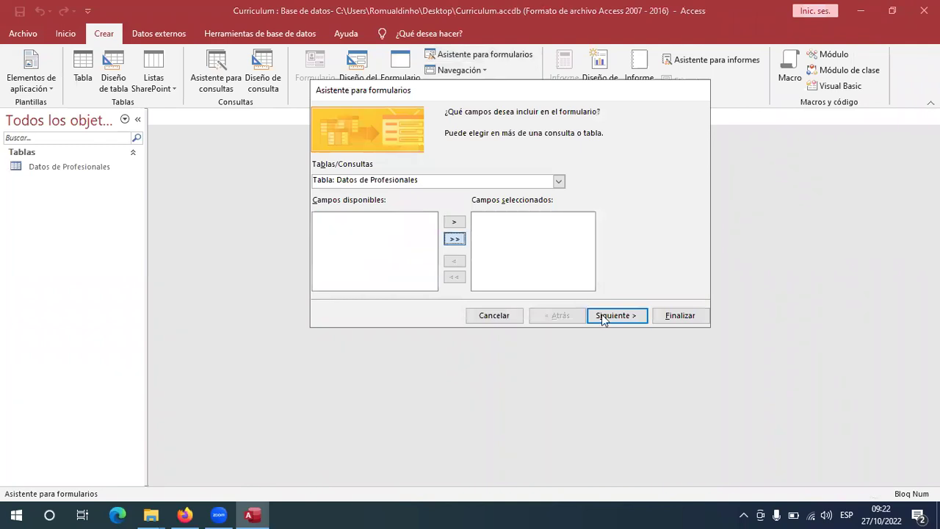
pyautogui.click(686, 316)
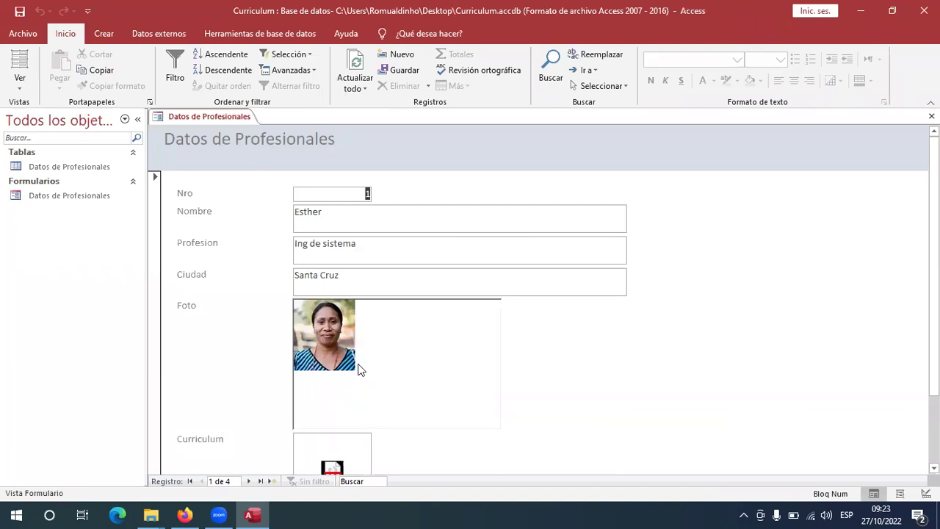
# Step: Check the form's first record, then in Design view move the Curriculum label and box beside the Foto frame
pyautogui.scroll(-2, 359, 371)
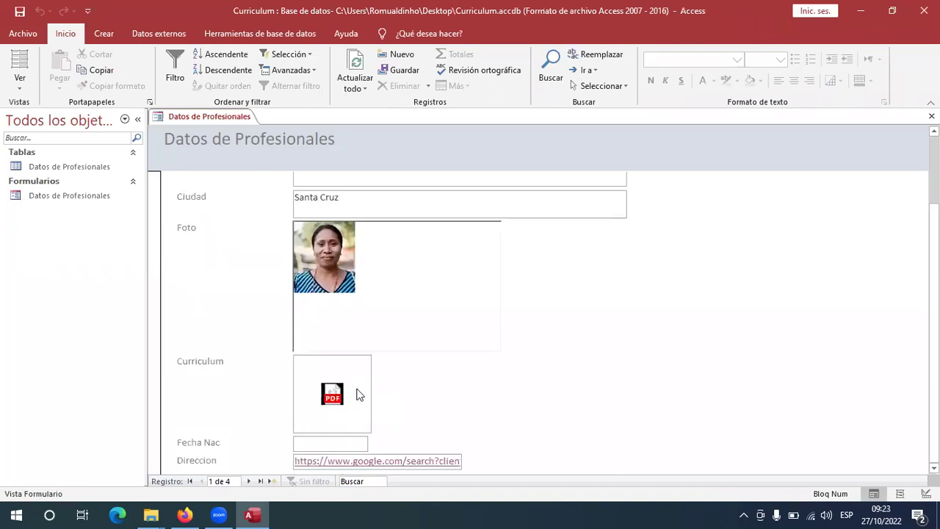
pyautogui.click(336, 396)
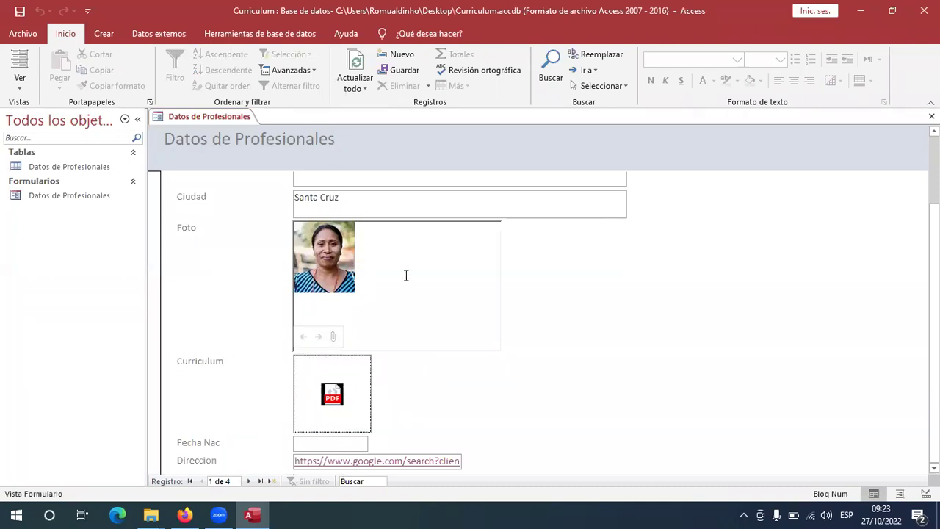
pyautogui.scroll(2, 404, 272)
pyautogui.scroll(1, 409, 236)
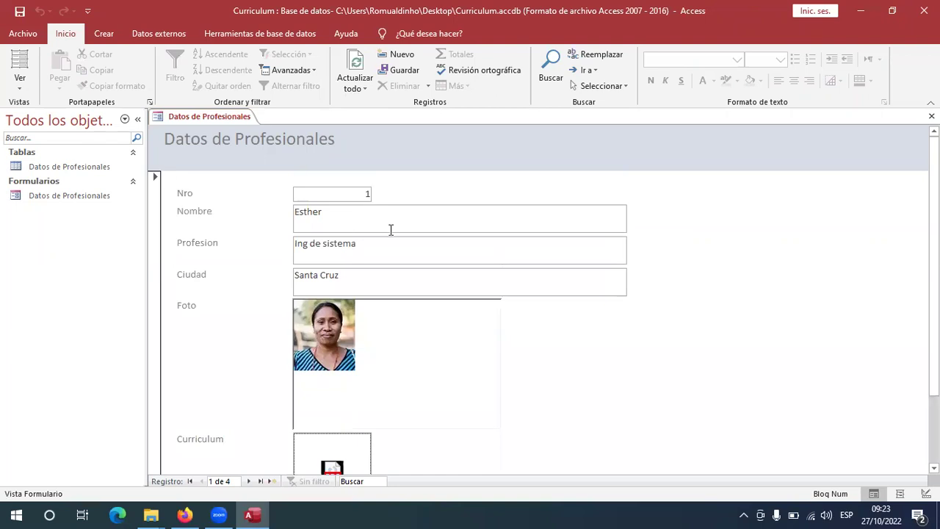
pyautogui.rightClick(207, 116)
pyautogui.click(237, 208)
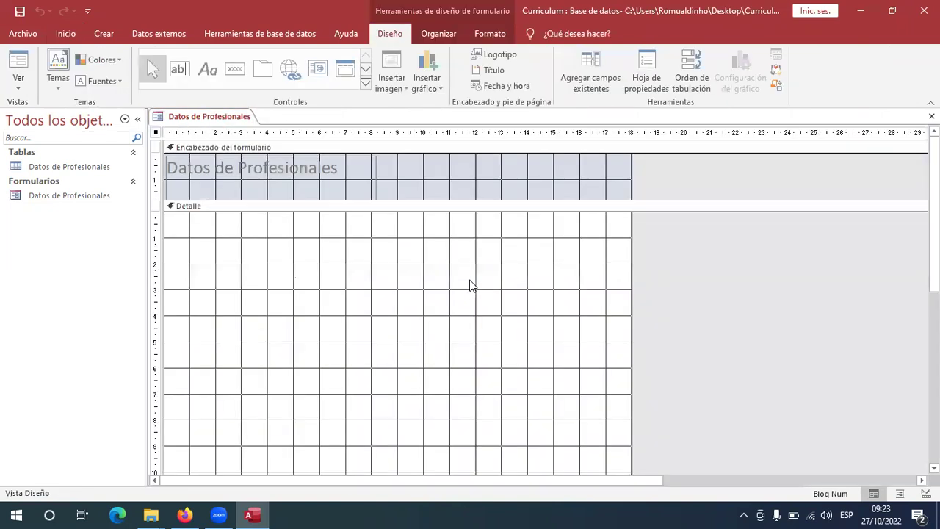
pyautogui.scroll(-3, 559, 296)
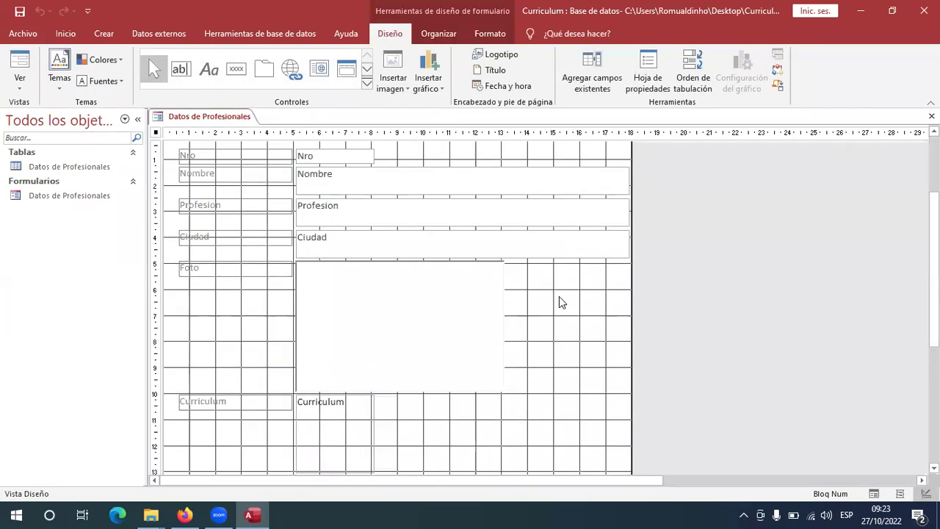
pyautogui.scroll(-1, 239, 353)
pyautogui.click(228, 375)
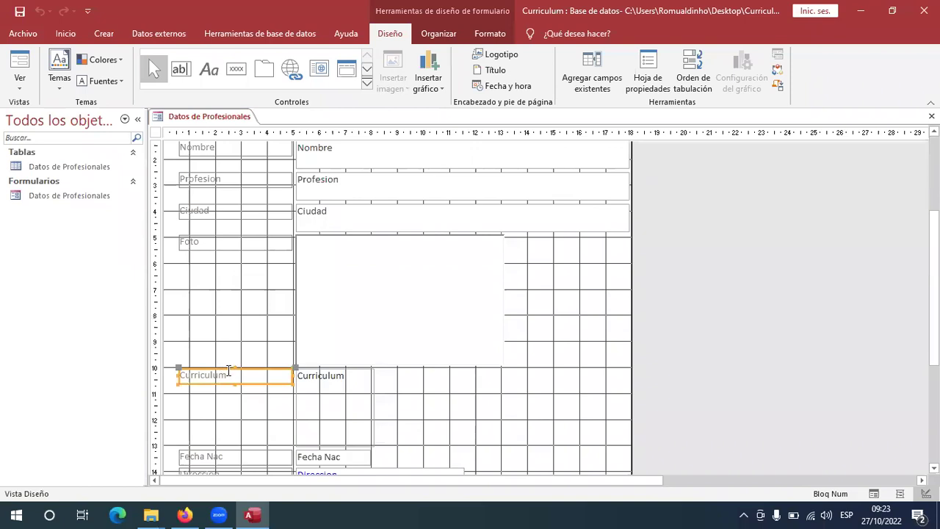
pyautogui.moveTo(238, 369); pyautogui.dragTo(570, 233)
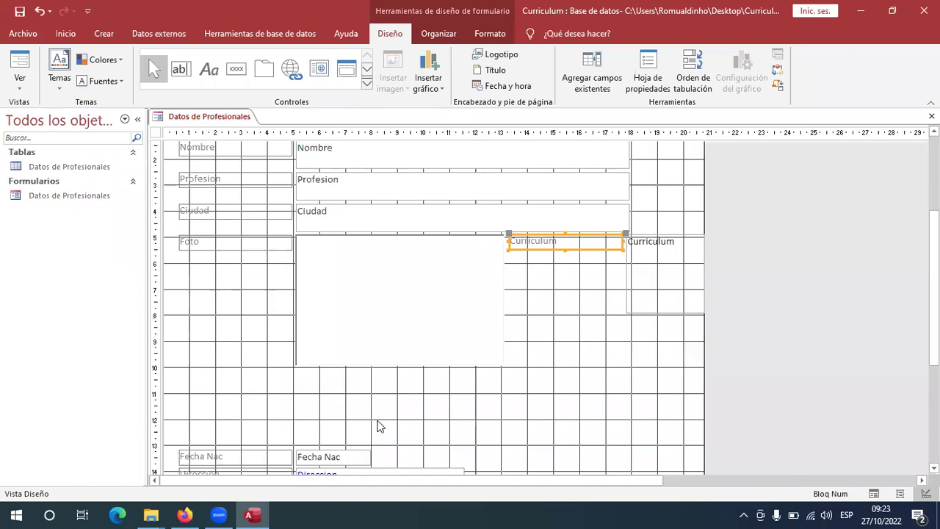
# Step: Place Fecha Nac just below Foto with Direccion beside it, shorten the Detalle section to about 12 cm, and show Form view
pyautogui.moveTo(282, 456); pyautogui.dragTo(282, 378)
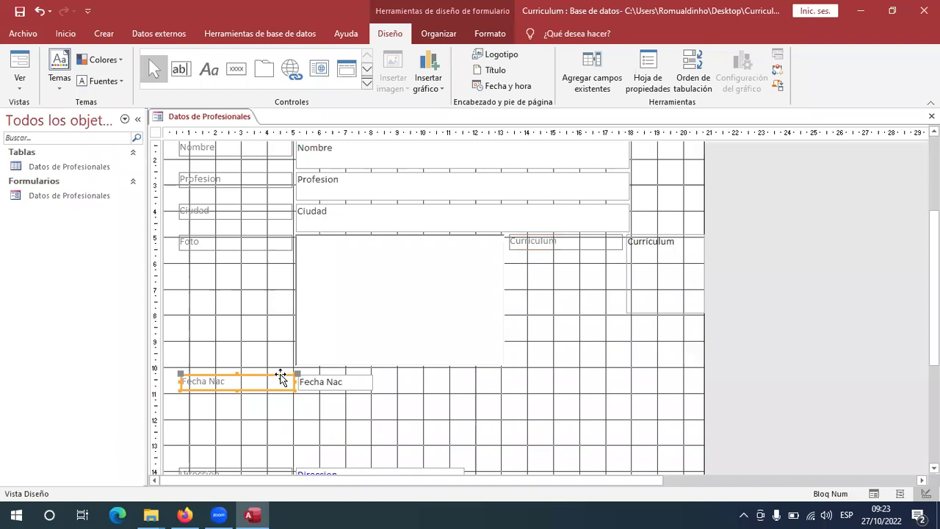
pyautogui.scroll(-2, 316, 401)
pyautogui.moveTo(273, 423); pyautogui.dragTo(477, 326)
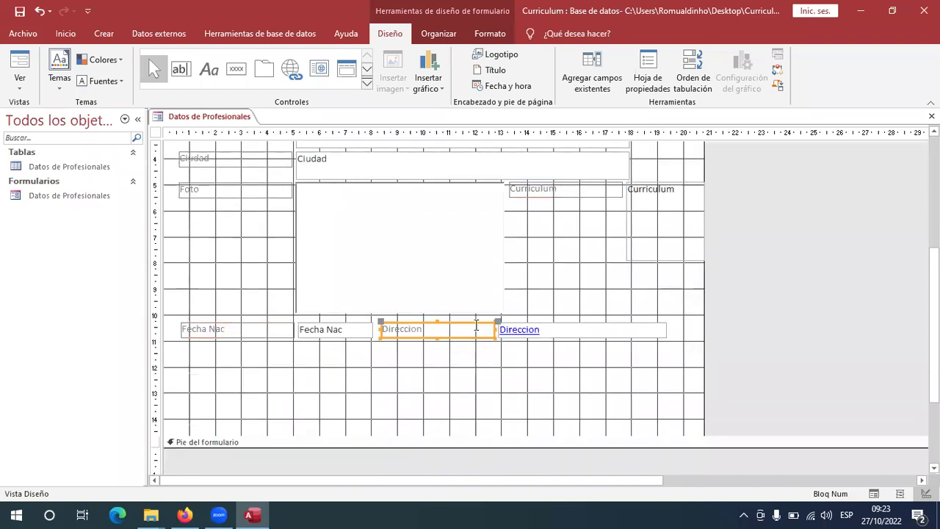
pyautogui.moveTo(401, 435); pyautogui.dragTo(406, 364)
pyautogui.rightClick(206, 122)
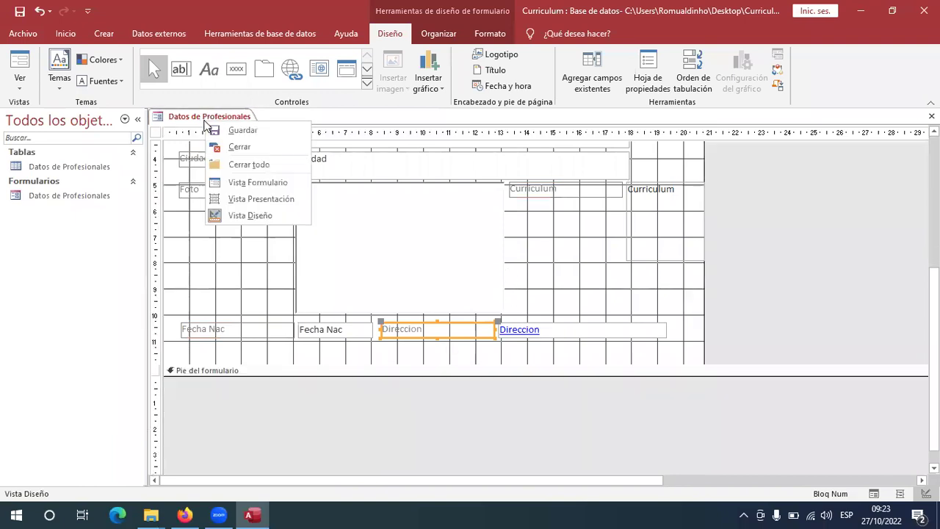
pyautogui.click(244, 182)
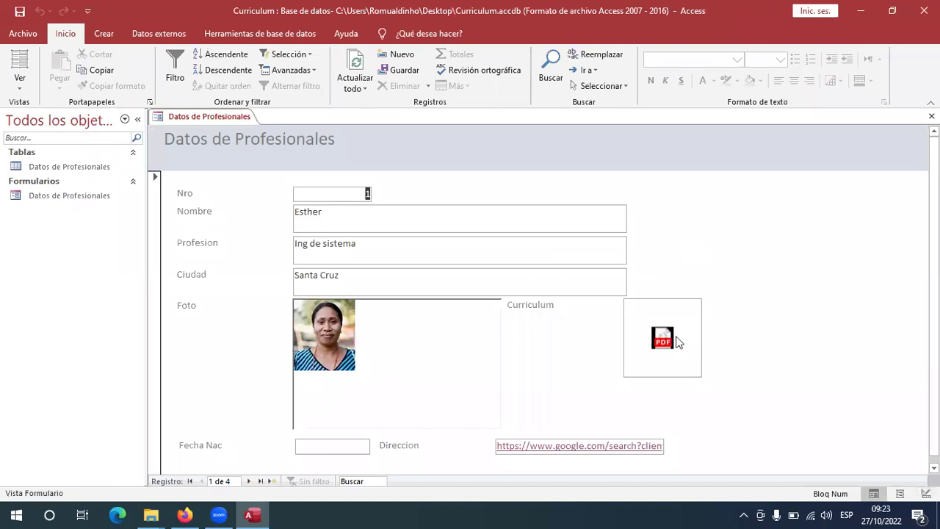
# Step: In Design view, move the Curriculum attachment box underneath its own label, then return to Form view
pyautogui.rightClick(199, 116)
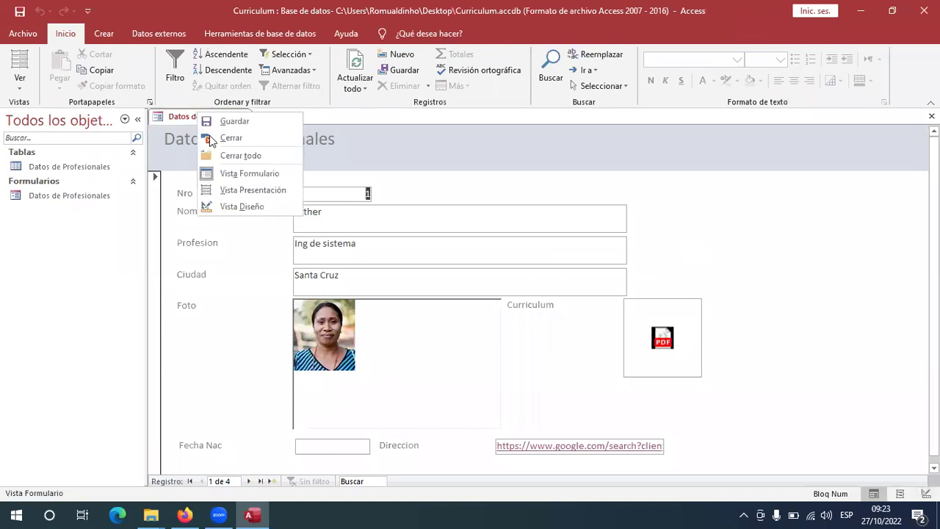
pyautogui.click(241, 207)
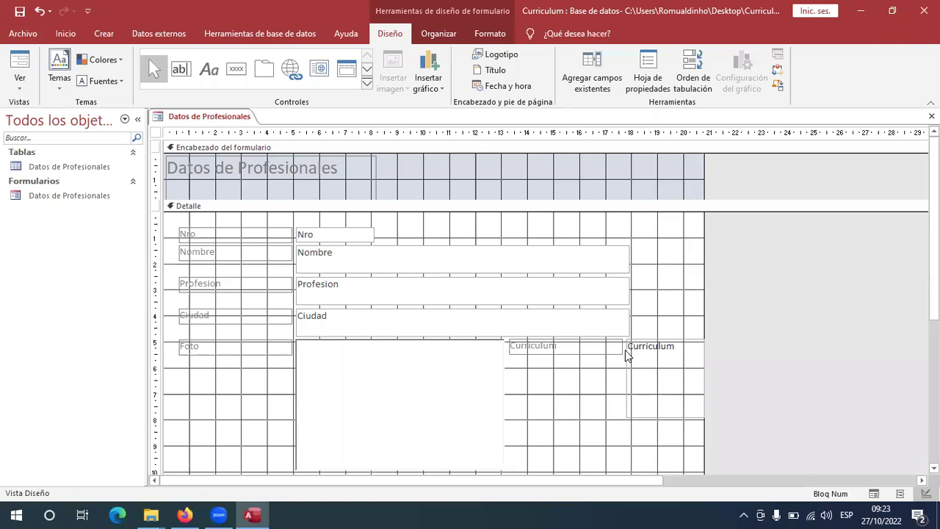
pyautogui.click(636, 347)
pyautogui.moveTo(623, 339); pyautogui.dragTo(530, 358)
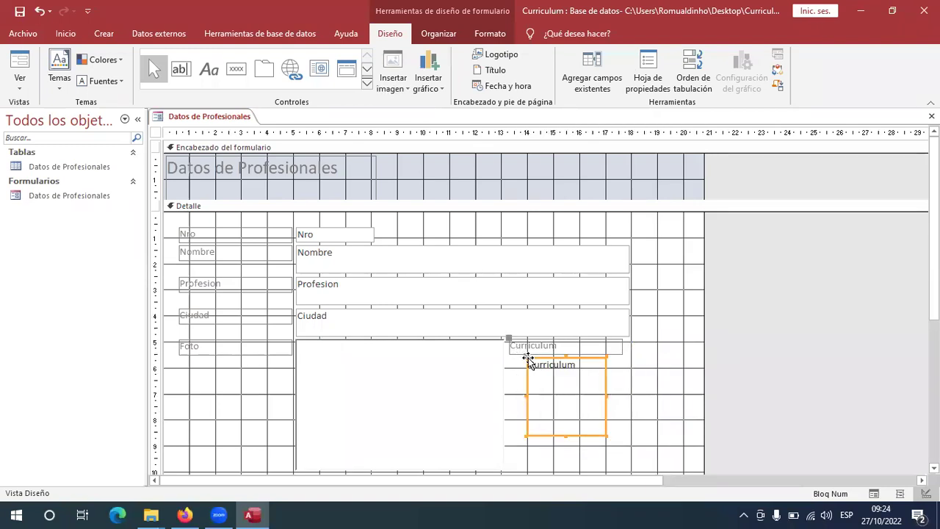
pyautogui.rightClick(166, 114)
pyautogui.click(213, 175)
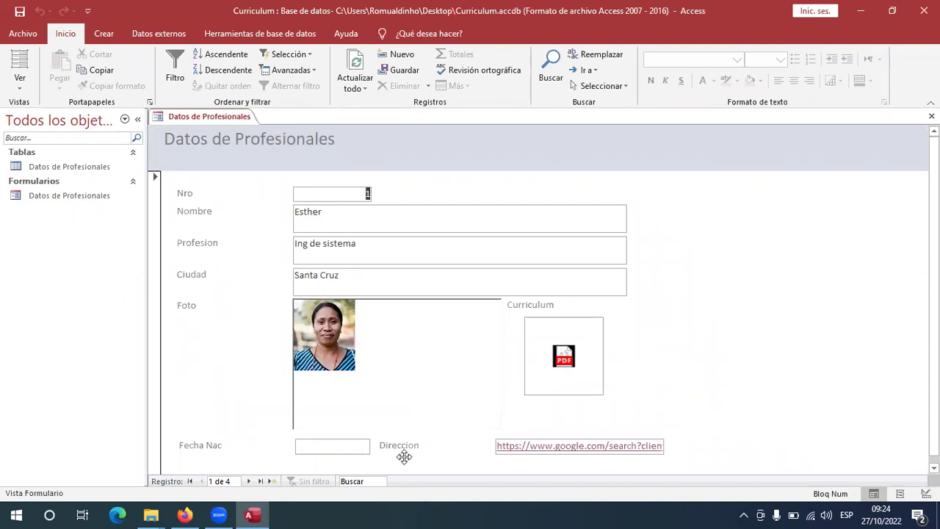
# Step: Search the form's records for contador and open the Word curriculum attached to the matching record
pyautogui.click(365, 480)
pyautogui.write('contador')
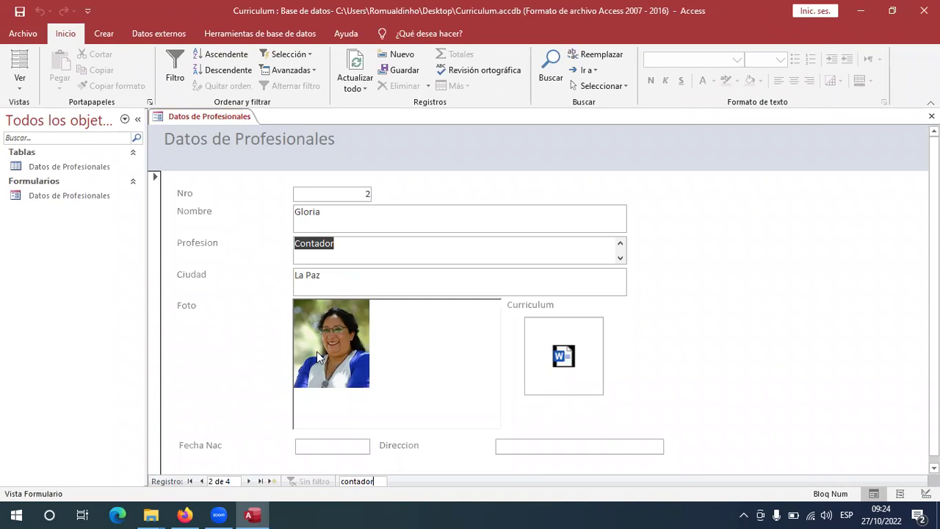
pyautogui.doubleClick(571, 354)
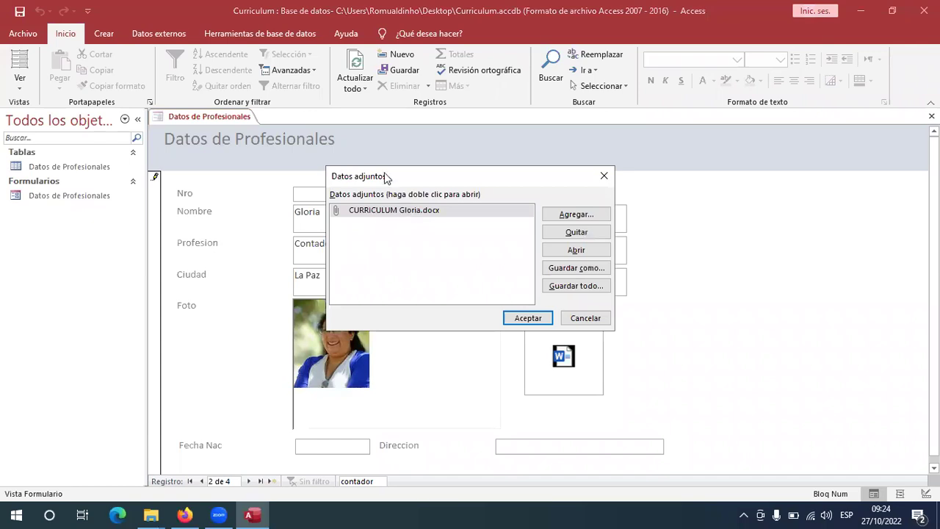
pyautogui.click(439, 212)
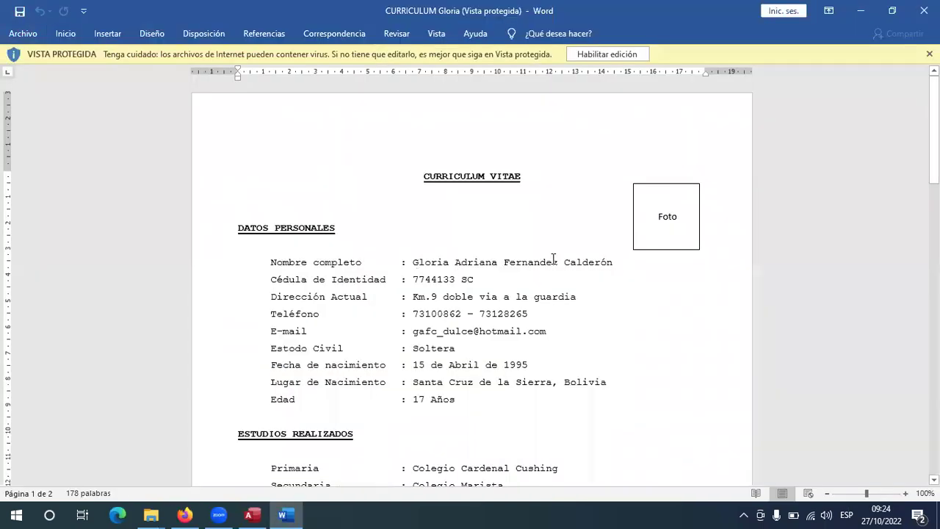
# Step: Examine the personal data in the opened curriculum, then close the document and cancel the attachments dialog
pyautogui.moveTo(415, 262); pyautogui.dragTo(581, 260)
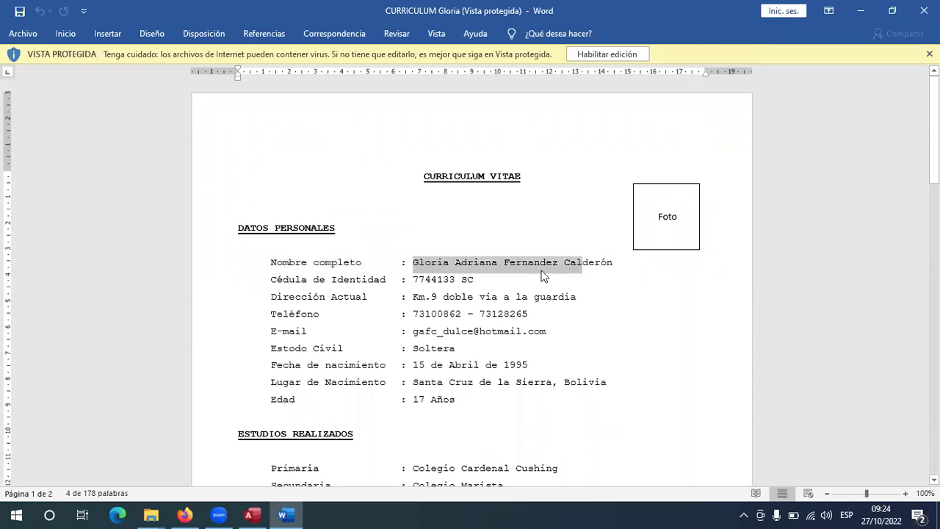
pyautogui.click(541, 265)
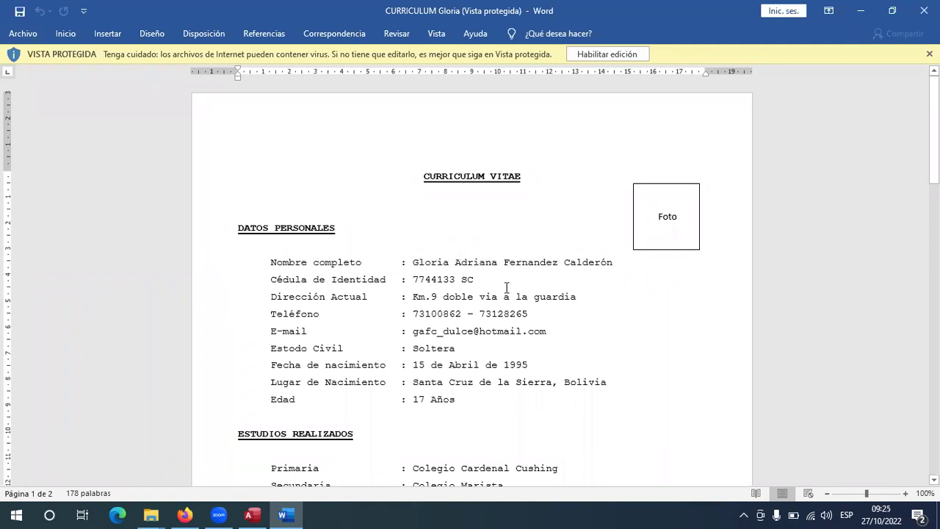
pyautogui.click(462, 297)
pyautogui.moveTo(251, 347); pyautogui.dragTo(512, 354)
pyautogui.click(621, 189)
pyautogui.hotkey('alt', 'F4')
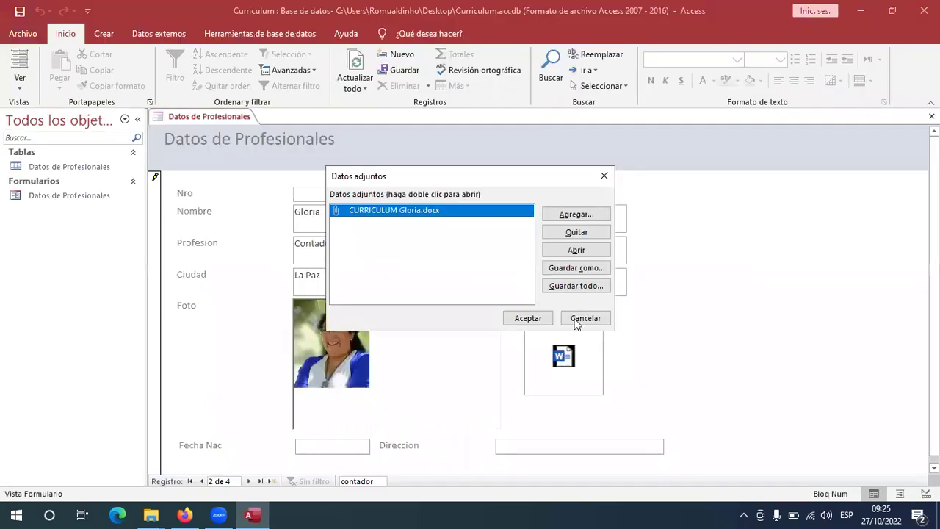
pyautogui.click(577, 324)
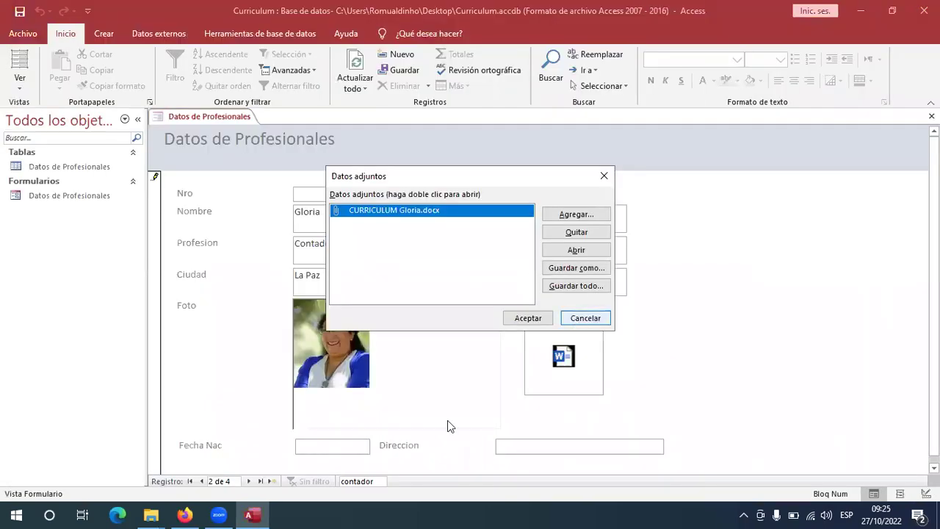
# Step: Advance to the fourth record and check which file is attached in its Curriculum field
pyautogui.click(250, 481)
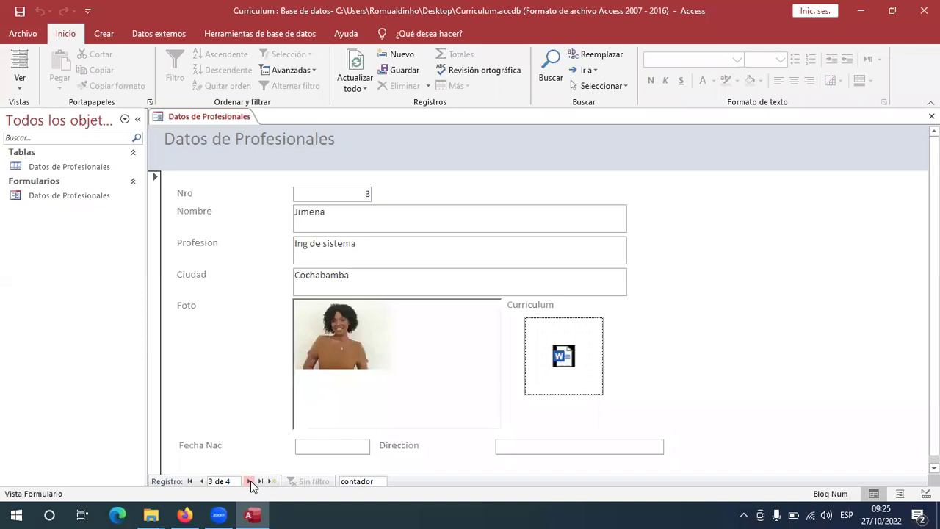
pyautogui.click(251, 481)
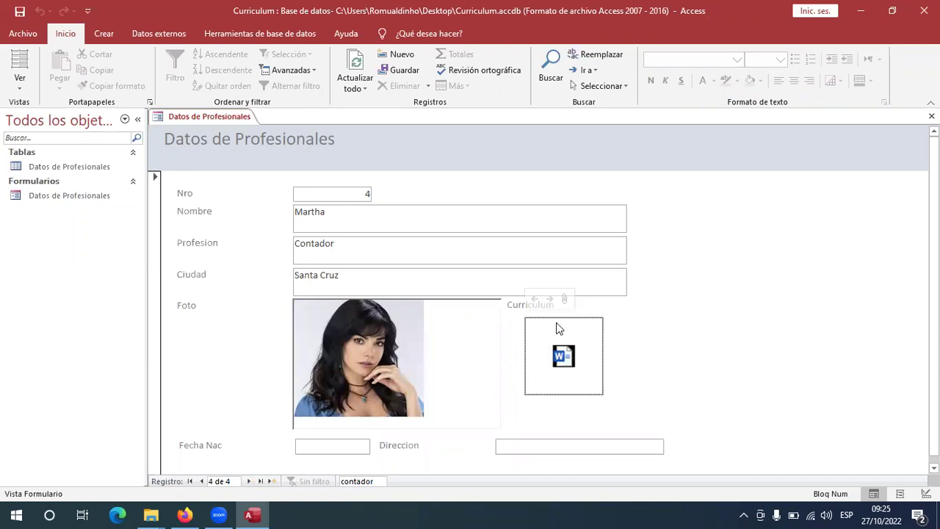
pyautogui.doubleClick(558, 327)
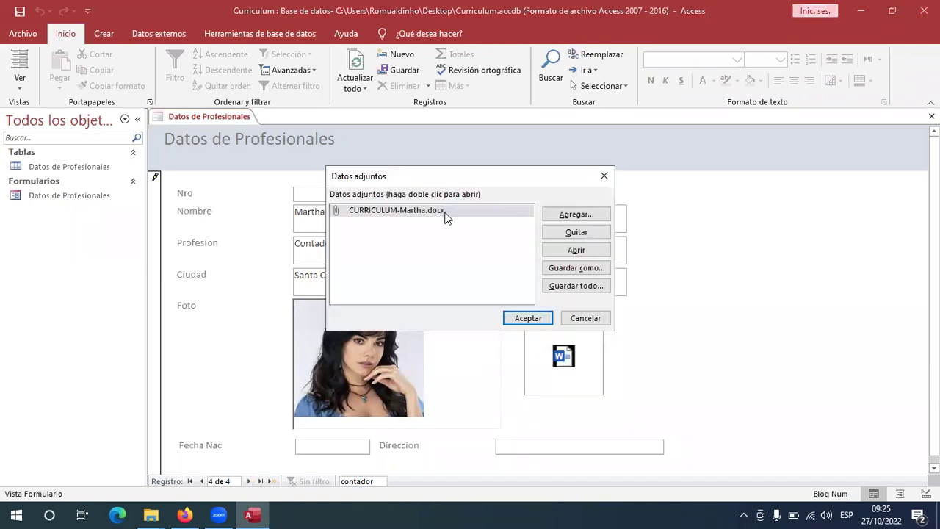
pyautogui.click(528, 318)
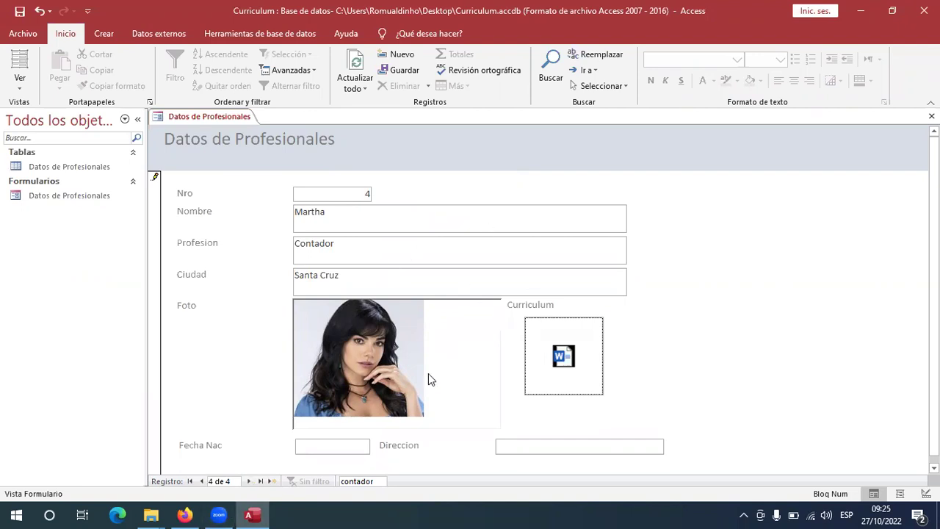
# Step: Open the Word curriculum attached to the fourth record from its attachments list
pyautogui.click(571, 370)
pyautogui.click(245, 513)
pyautogui.moveTo(566, 370)
pyautogui.doubleClick(564, 360)
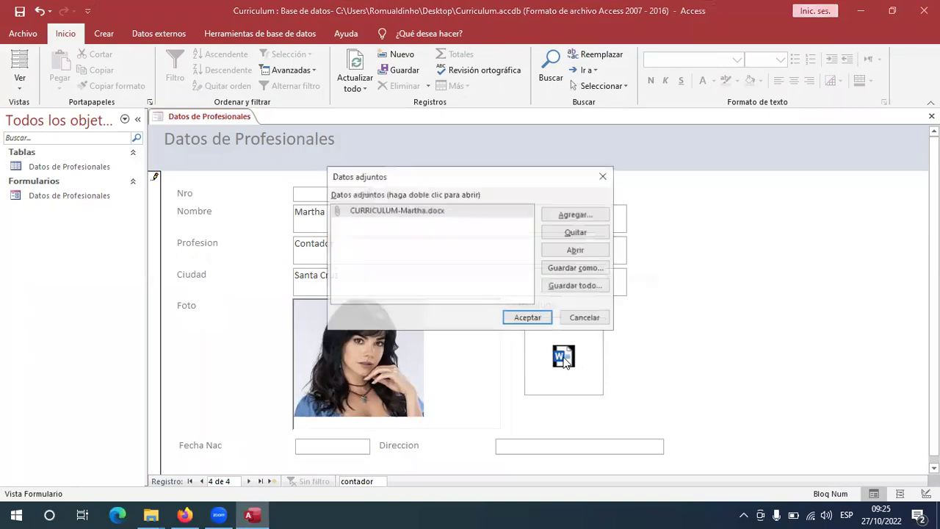
pyautogui.click(430, 209)
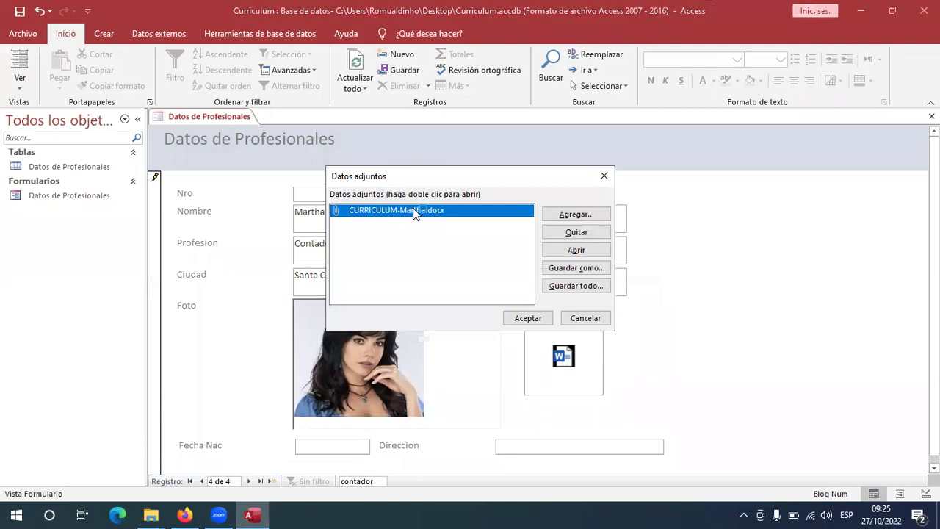
# Step: Open the fourth record's Word curriculum, examine its personal data and studies, then close it and cancel the attachments dialog
pyautogui.doubleClick(415, 212)
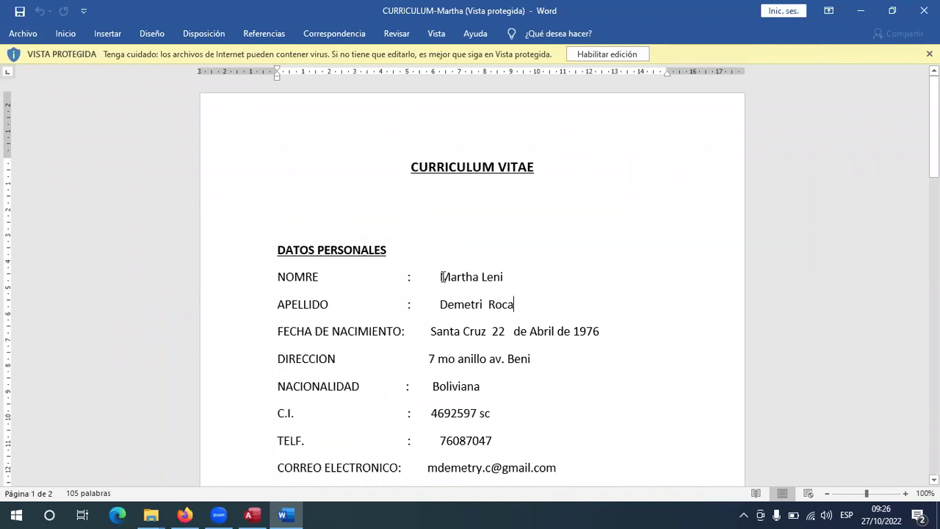
pyautogui.scroll(-1, 517, 294)
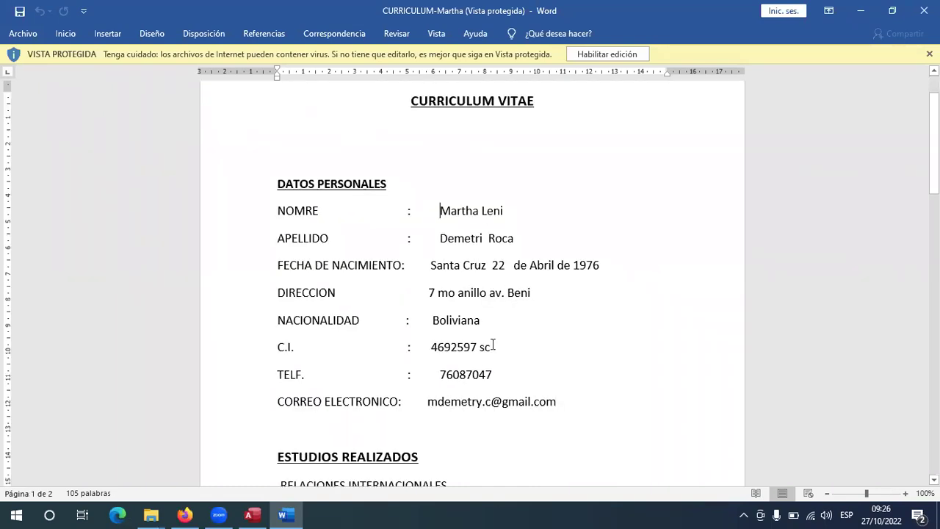
pyautogui.scroll(-1, 441, 354)
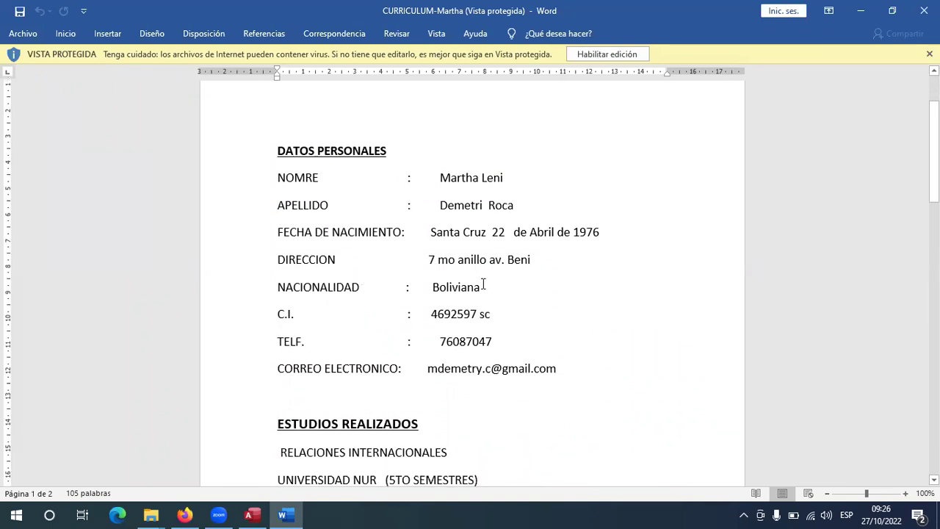
pyautogui.moveTo(431, 260); pyautogui.dragTo(547, 260)
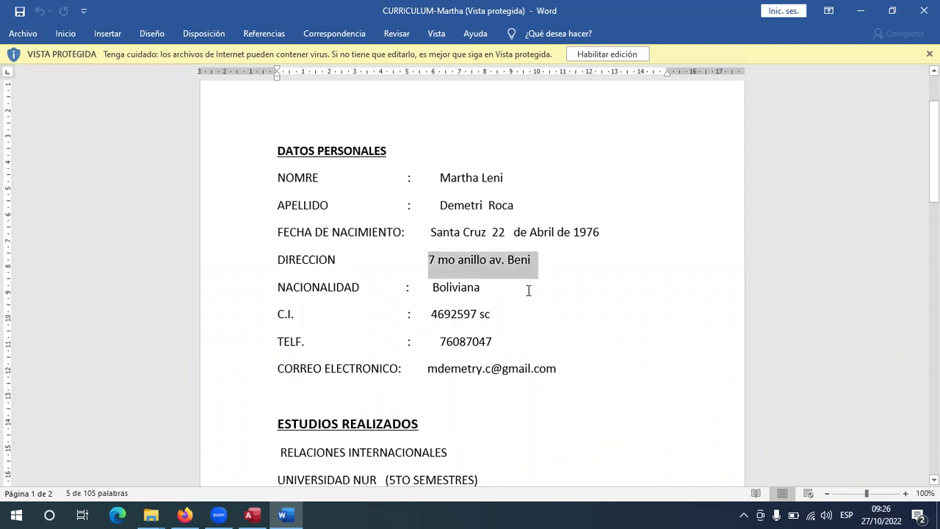
pyautogui.press('Down')
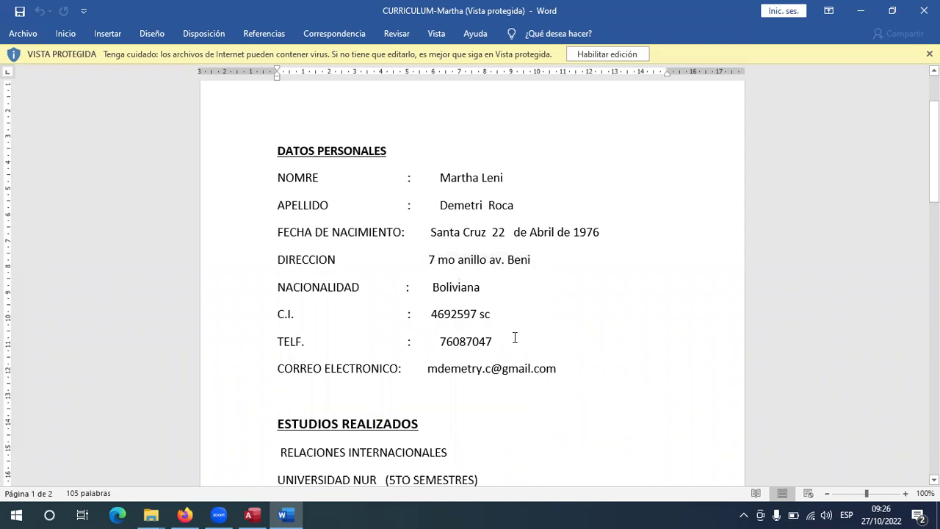
pyautogui.scroll(-1, 470, 366)
pyautogui.click(407, 368)
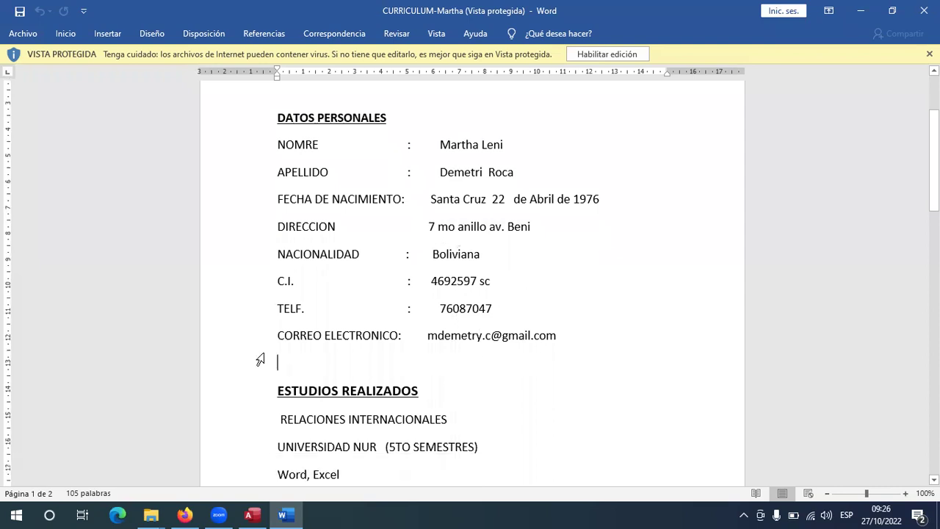
pyautogui.scroll(-1, 470, 367)
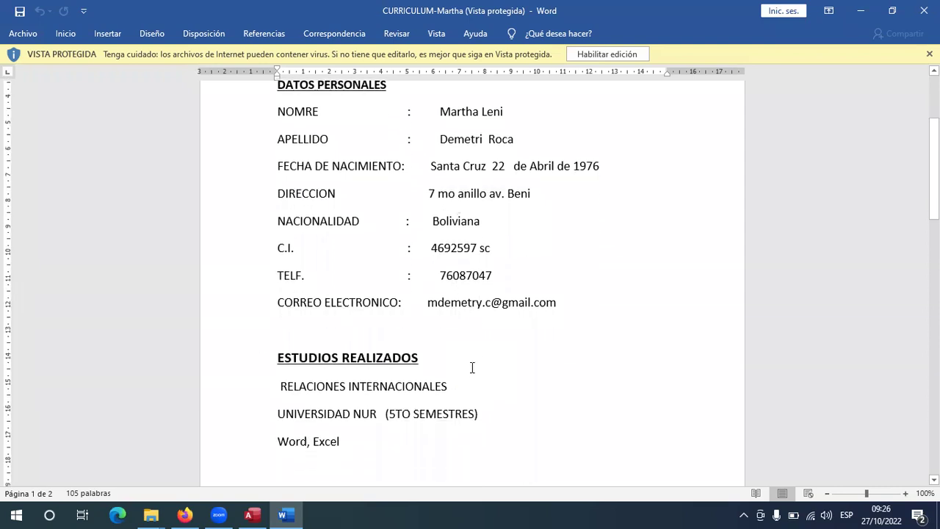
pyautogui.scroll(1, 473, 367)
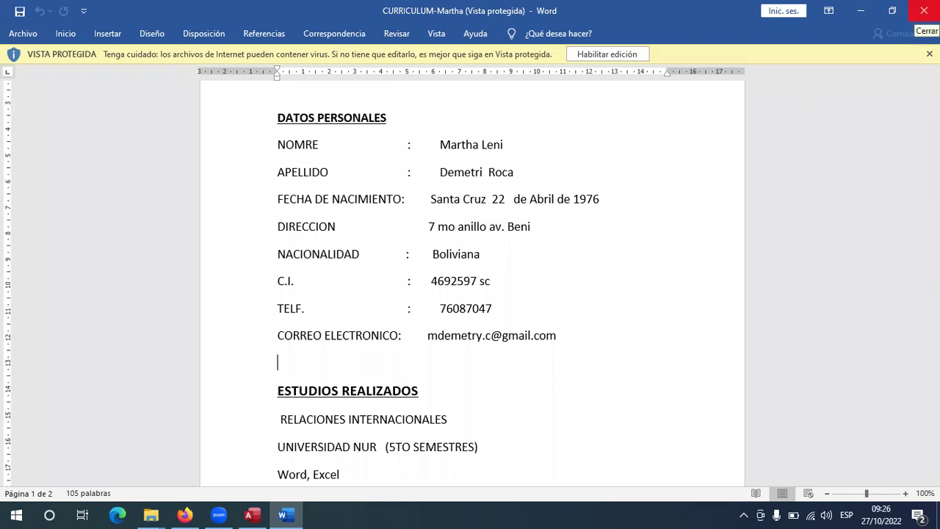
pyautogui.scroll(2, 686, 170)
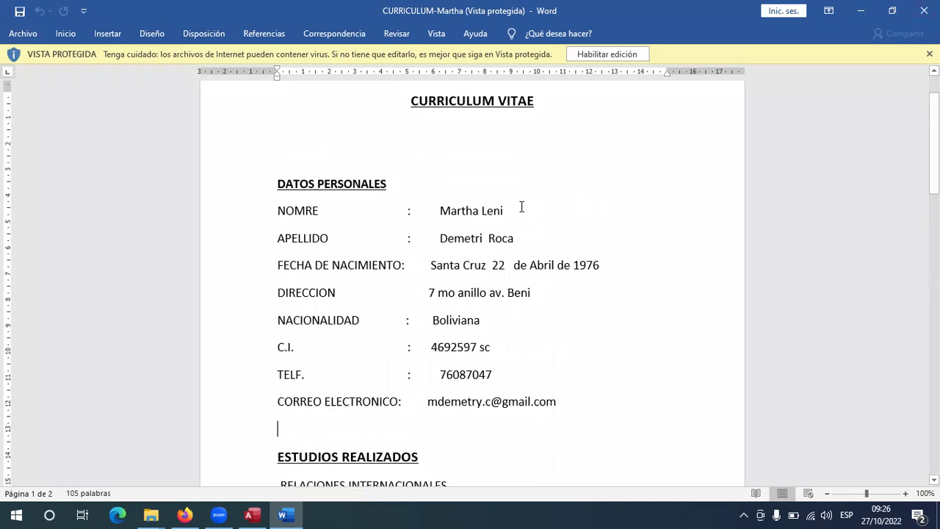
pyautogui.click(924, 10)
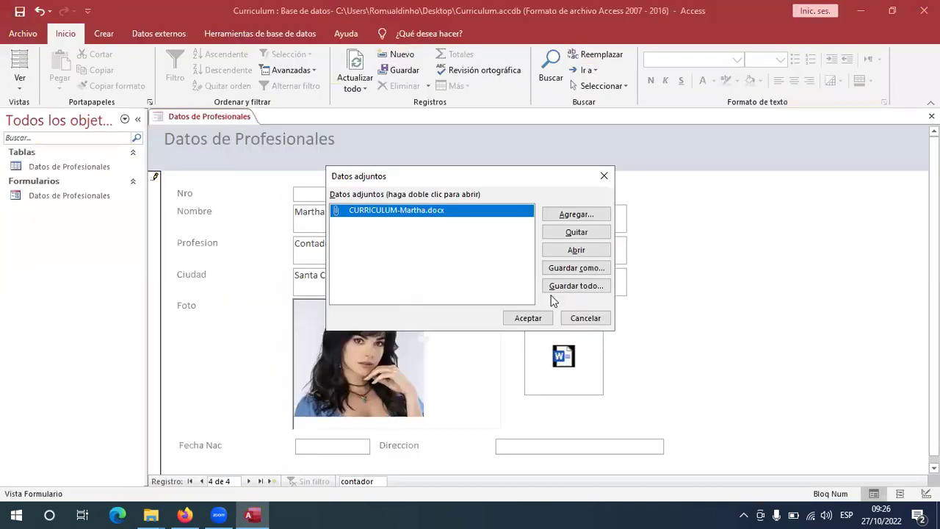
pyautogui.click(581, 324)
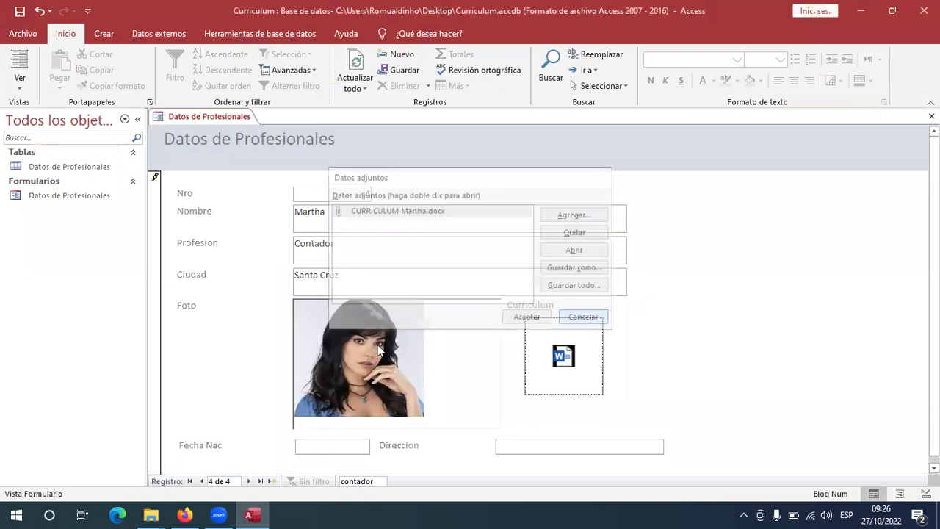
# Step: Close the Datos de Profesionales form and save its design changes
pyautogui.click(357, 213)
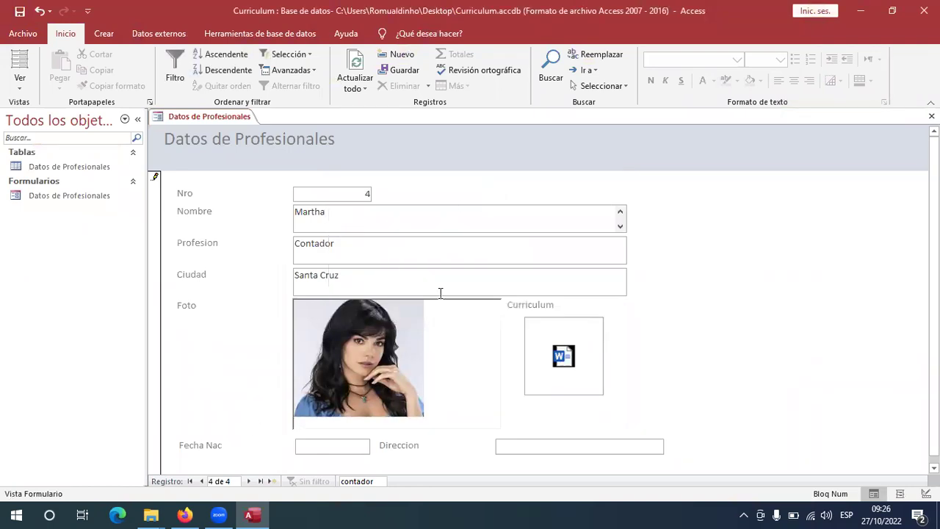
pyautogui.scroll(-1, 419, 342)
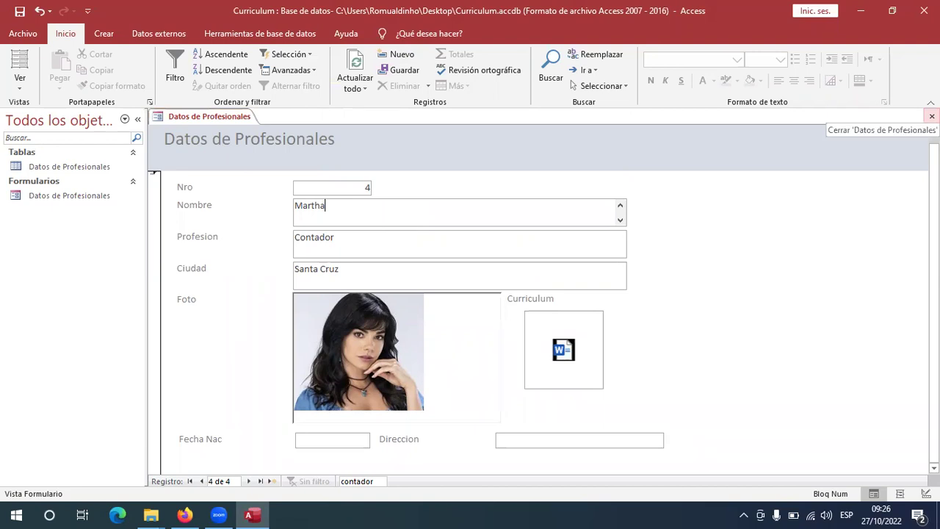
pyautogui.click(932, 116)
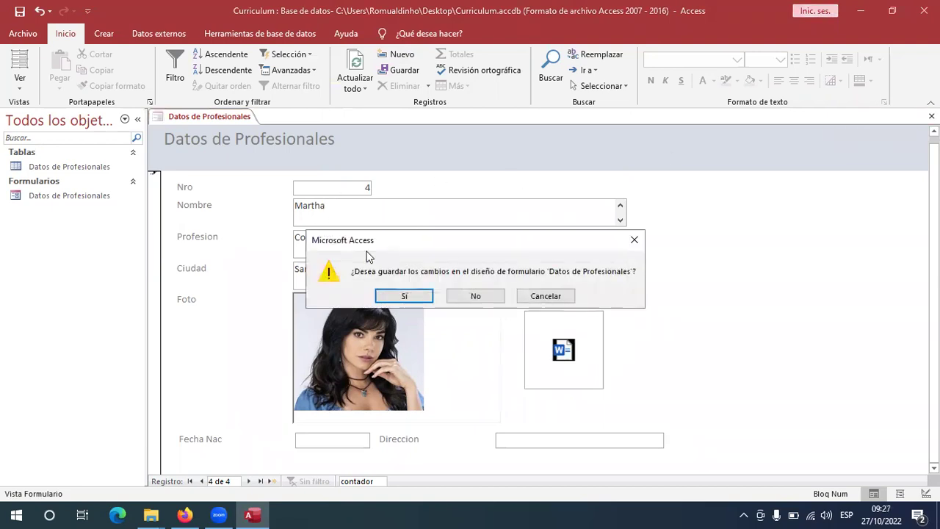
pyautogui.click(402, 297)
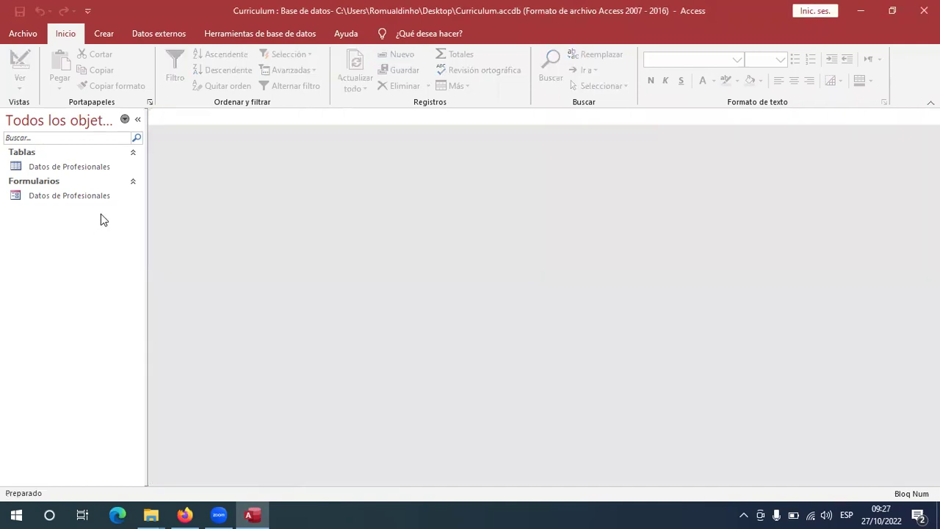
# Step: Reopen the Datos de Profesionales form and browse forward through its records to the blank new one, then return to the fourth record
pyautogui.doubleClick(83, 199)
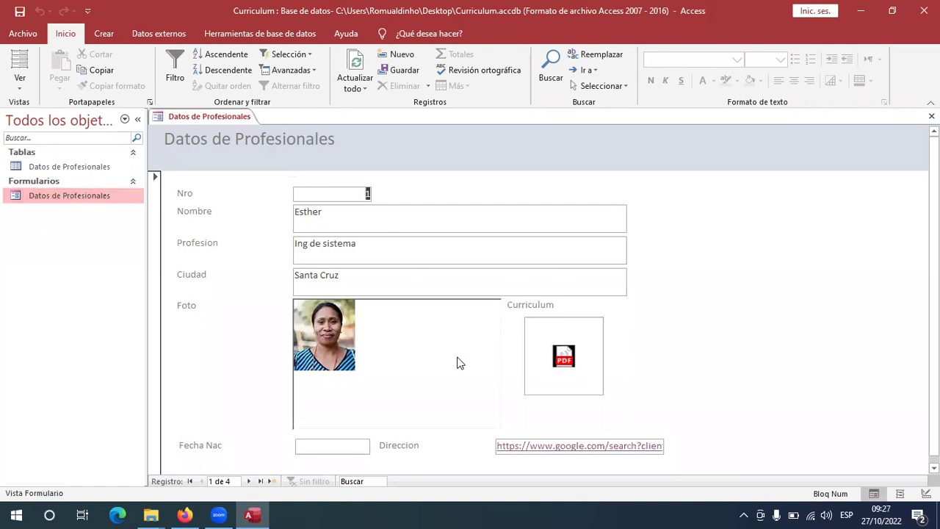
pyautogui.click(248, 483)
pyautogui.click(249, 483)
pyautogui.click(250, 483)
pyautogui.click(249, 482)
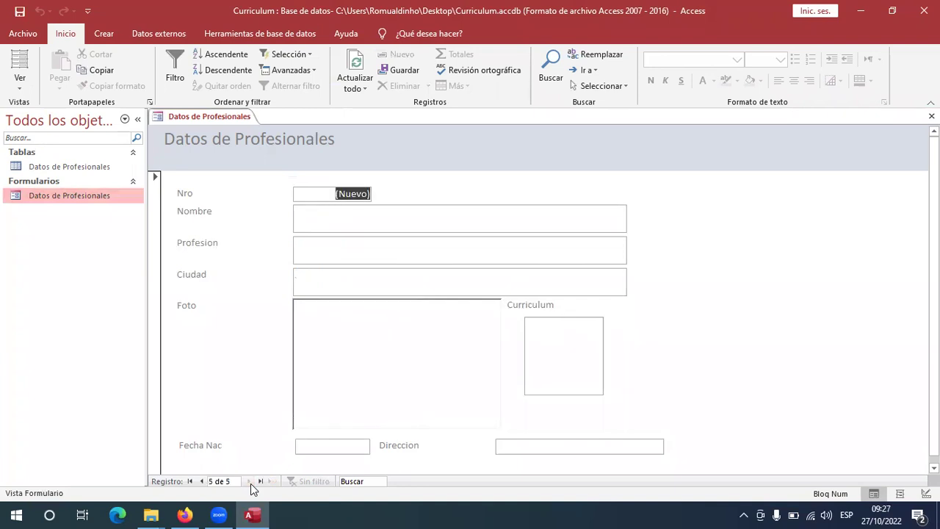
pyautogui.click(202, 482)
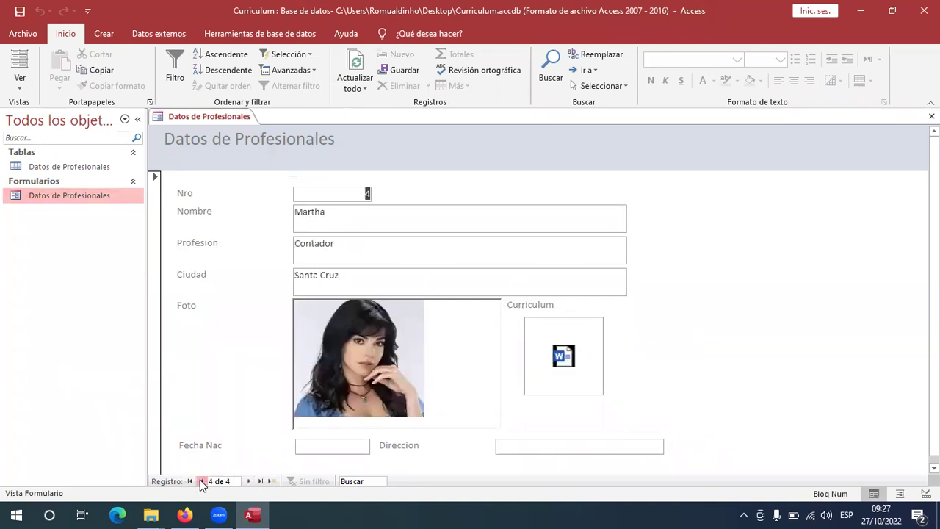